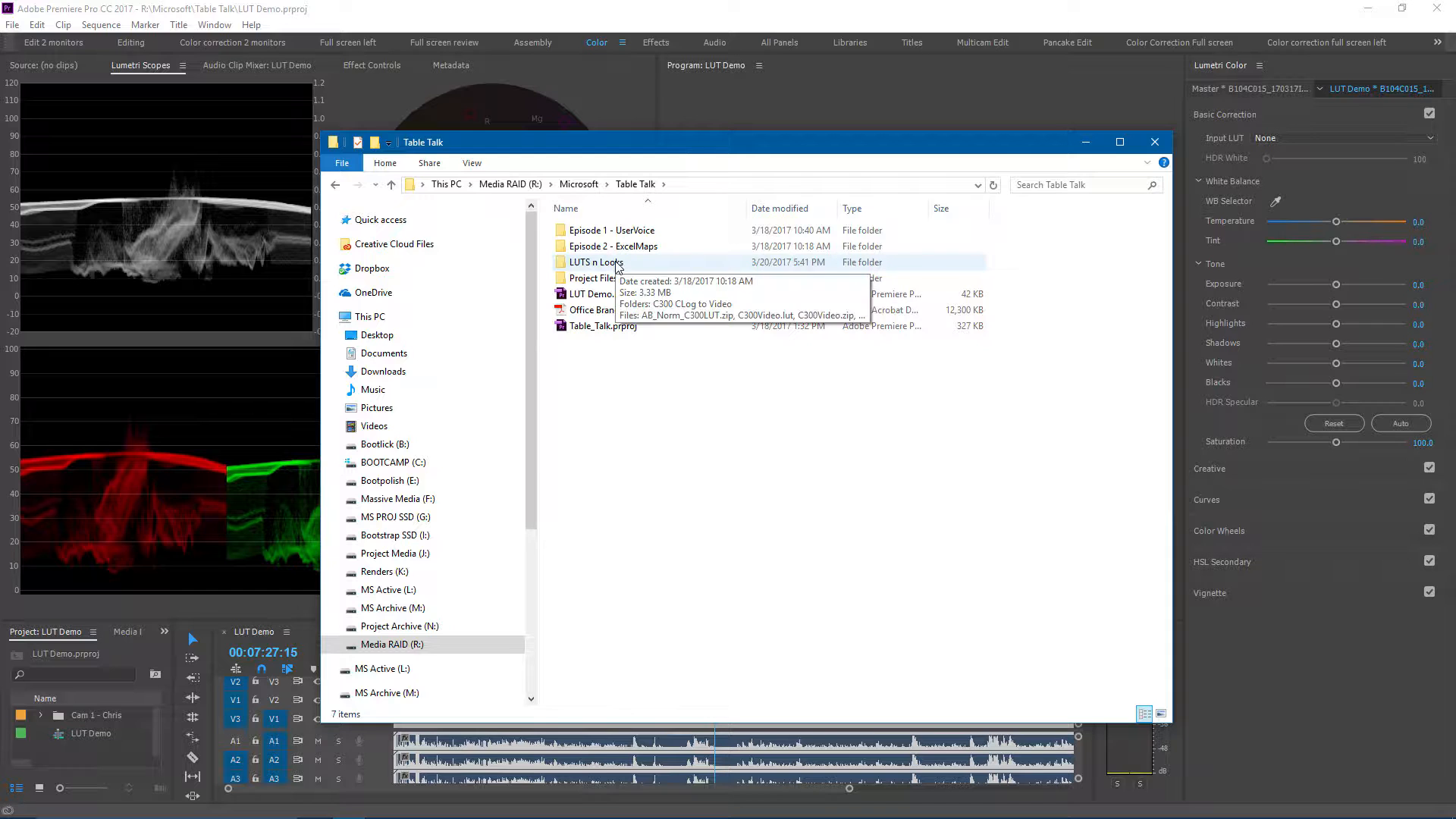
# Open the LUTS n Looks folder in Table Talk and view the LUT files in its C300 CLog to Video subfolder.
pyautogui.doubleClick(618, 263)
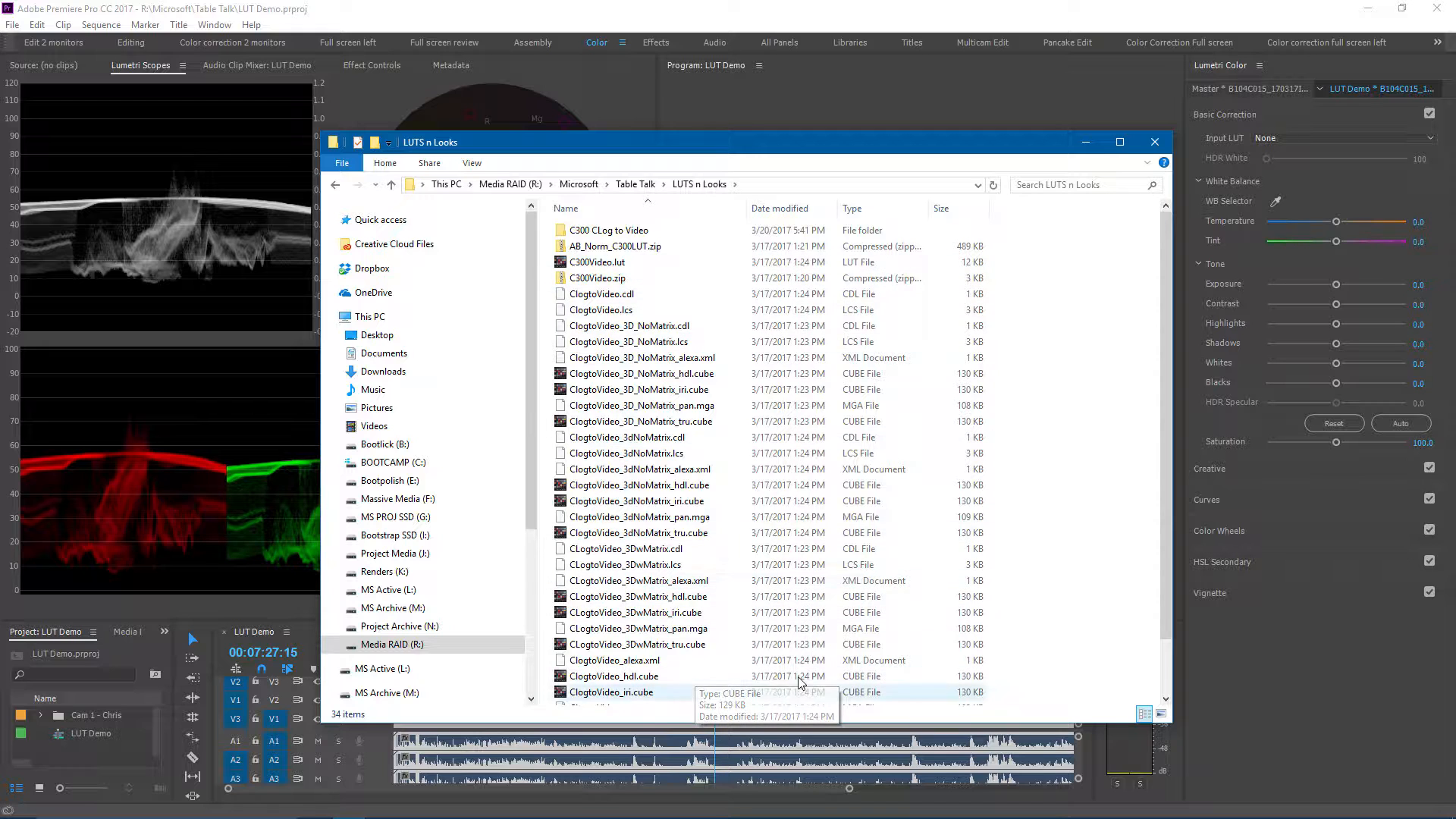
pyautogui.click(628, 237)
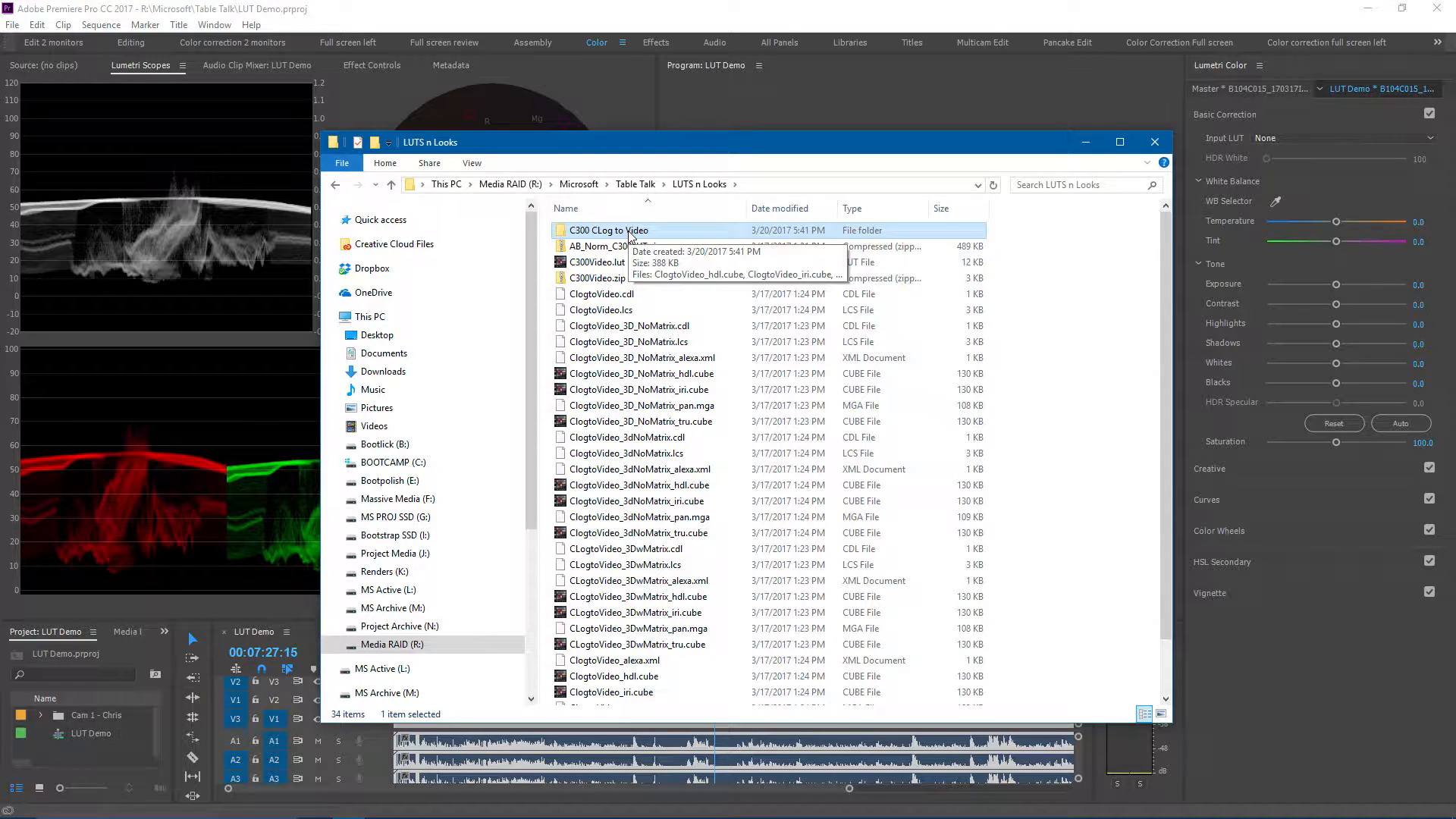
pyautogui.doubleClick(628, 233)
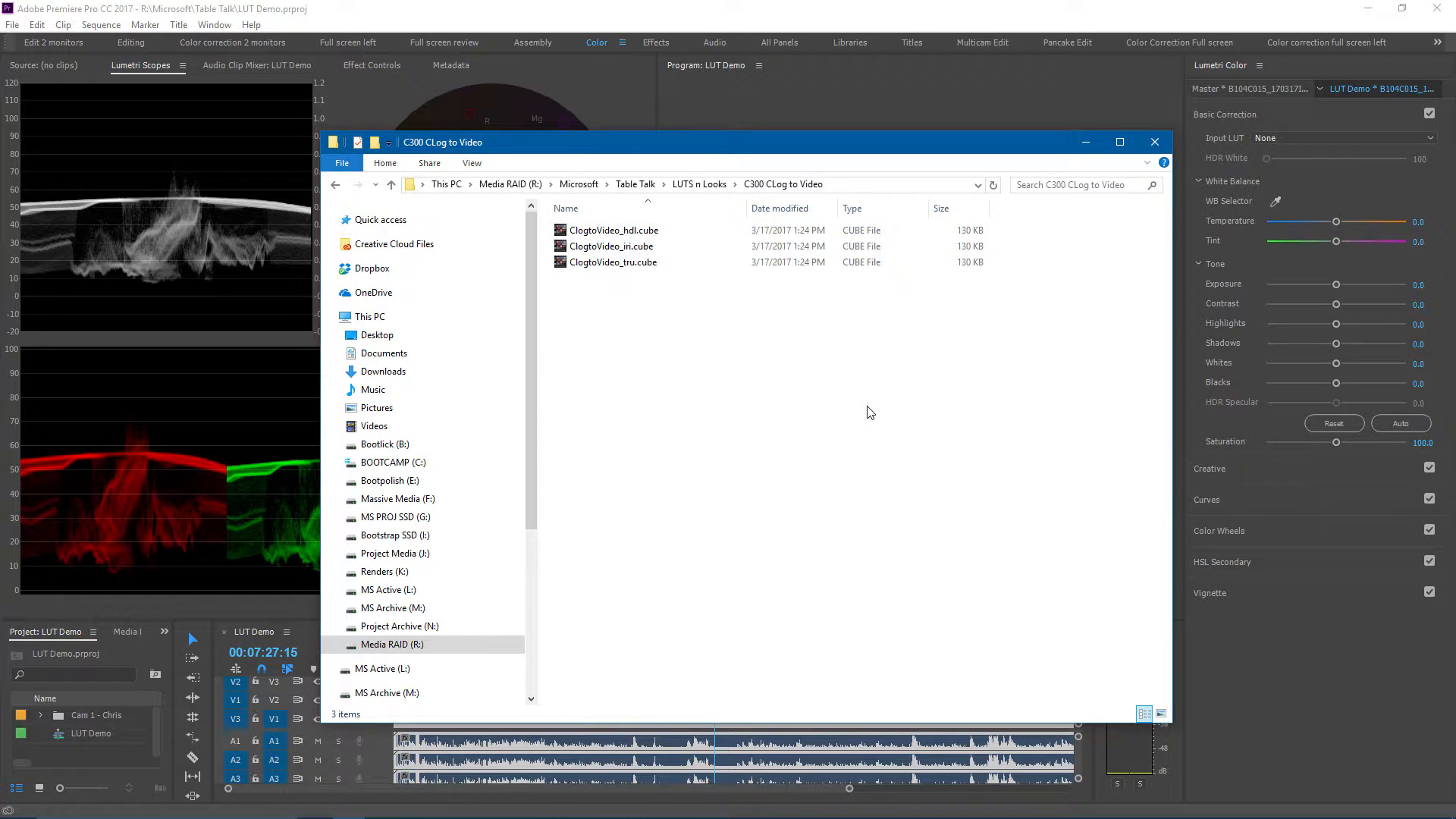
# Go up to the Media RAID (R:) drive and examine the contents of its LUTs n Looks folder.
pyautogui.click(578, 184)
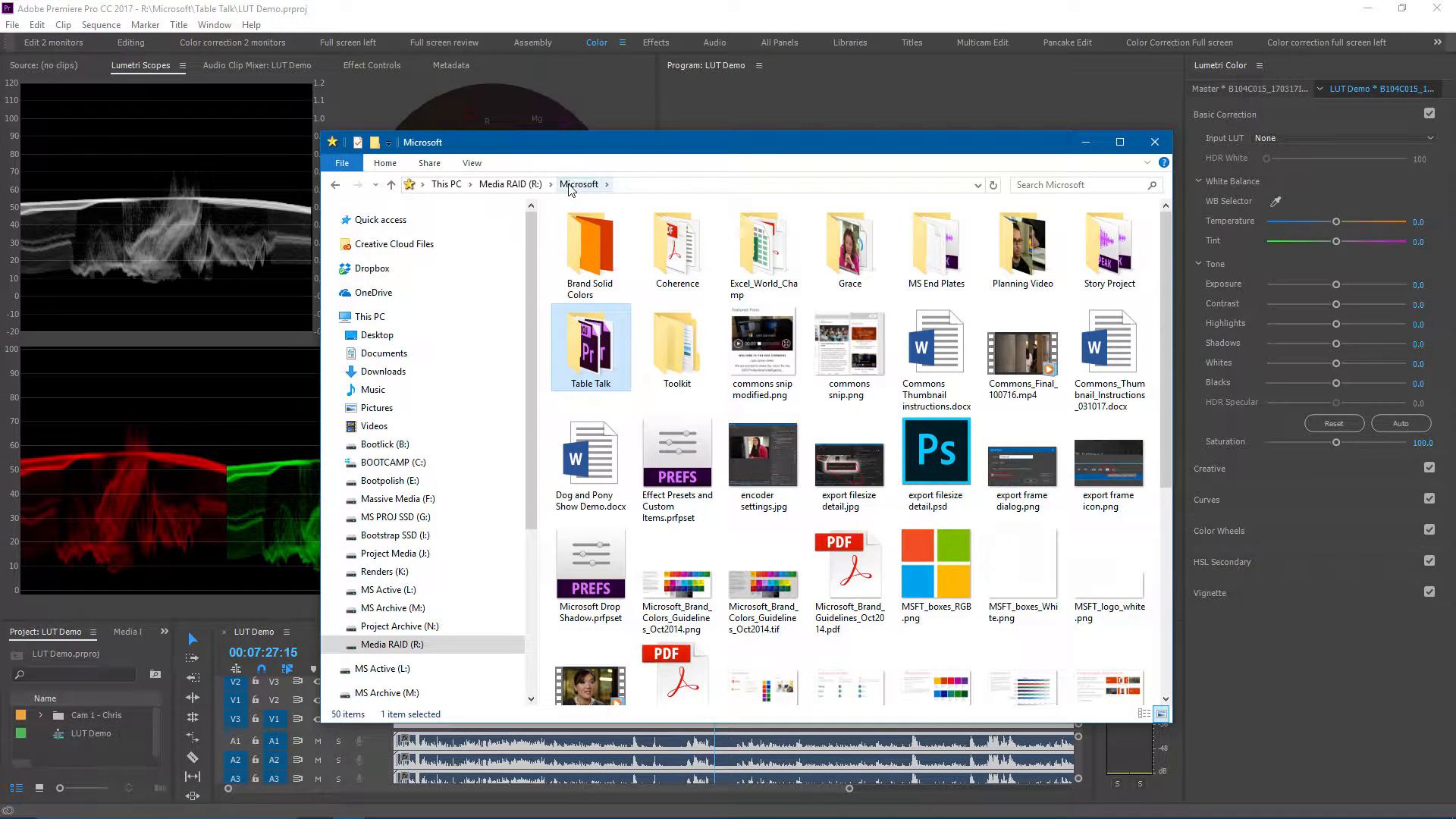
pyautogui.click(510, 184)
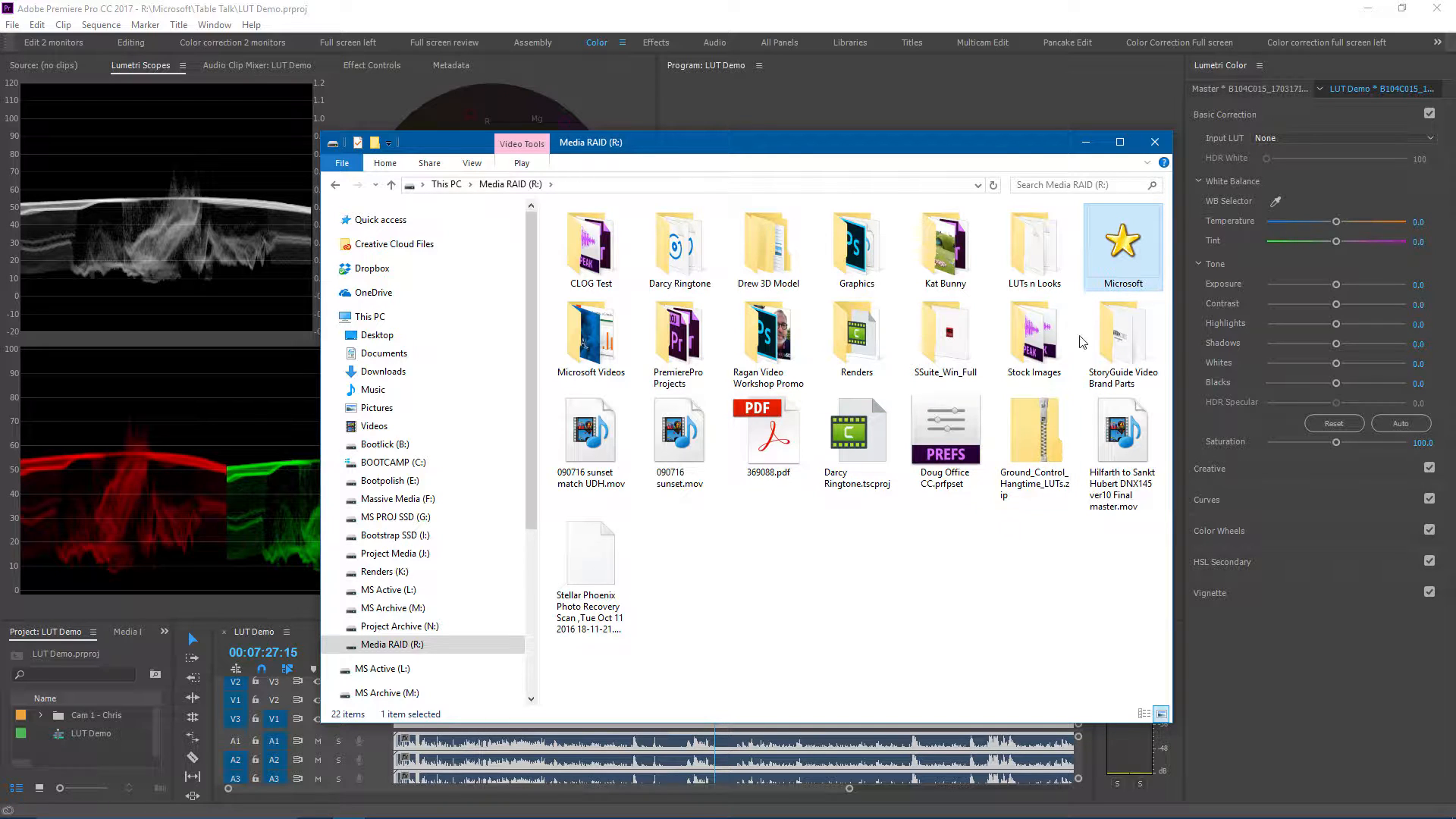
pyautogui.doubleClick(1029, 269)
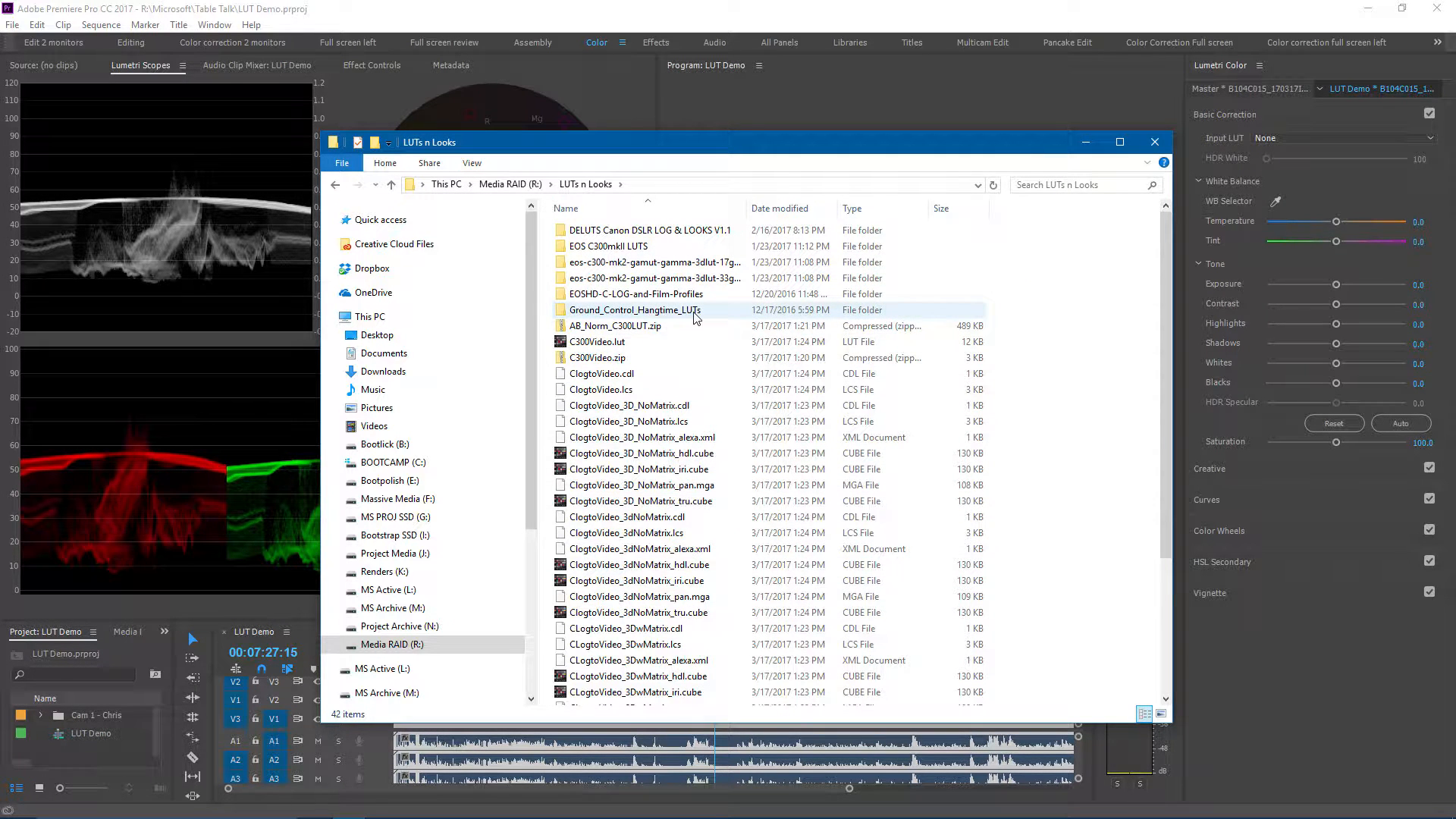
pyautogui.moveTo(694, 317)
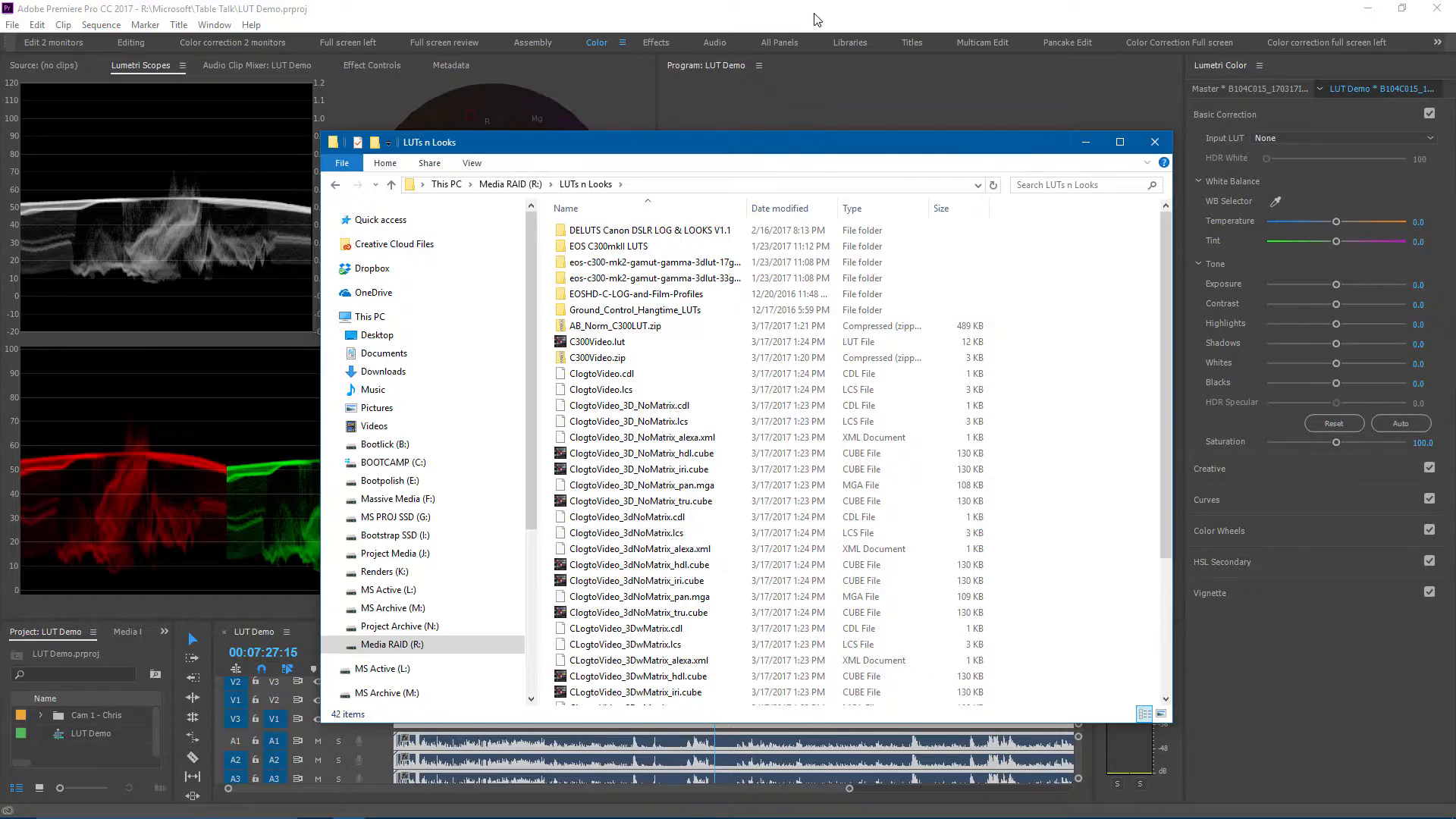
# Switch to Premiere Pro and select the Canon MXF video clip on track V1 of the LUT Demo timeline.
pyautogui.click(809, 17)
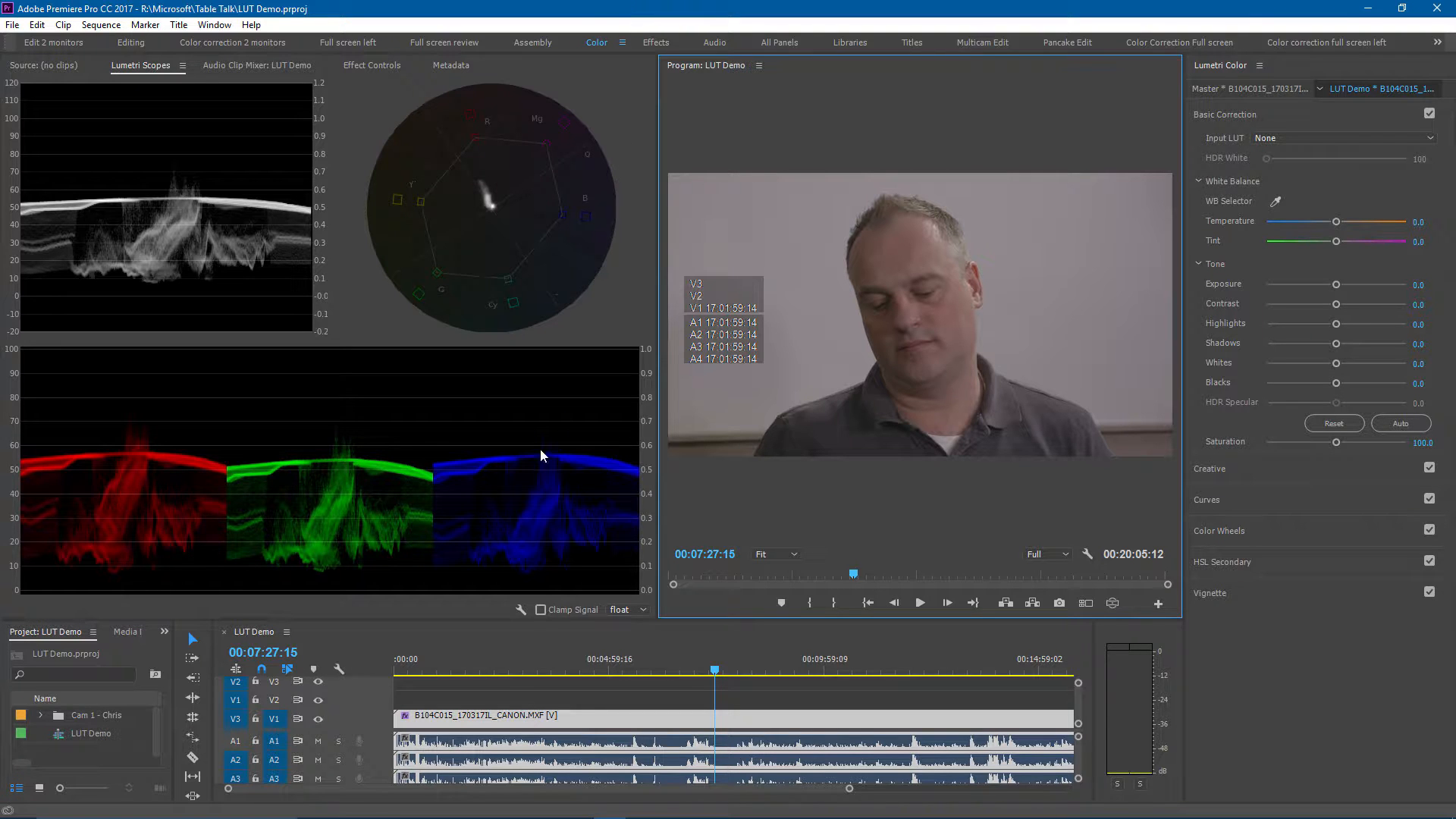
pyautogui.click(726, 721)
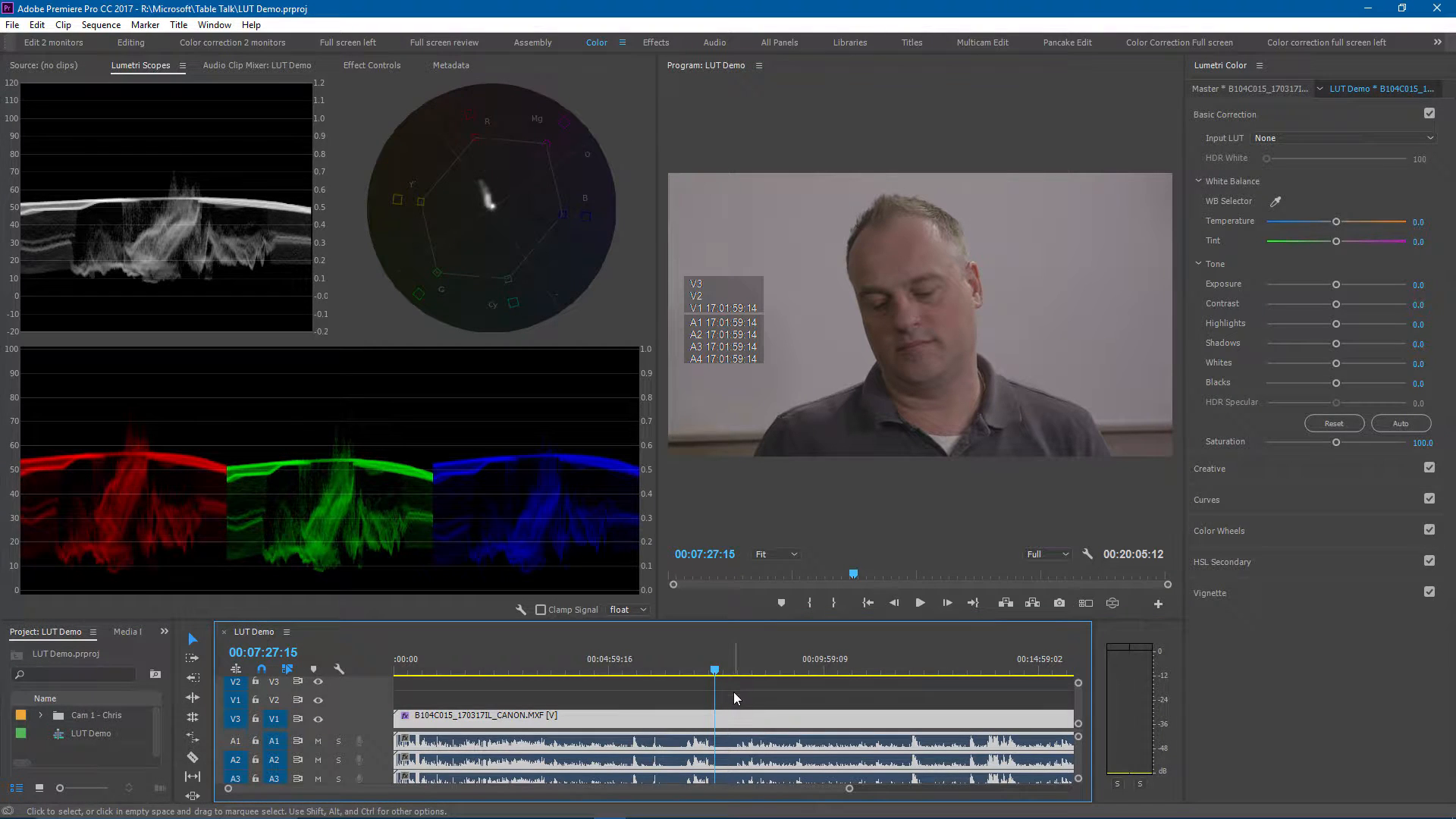
pyautogui.click(734, 692)
pyautogui.click(722, 719)
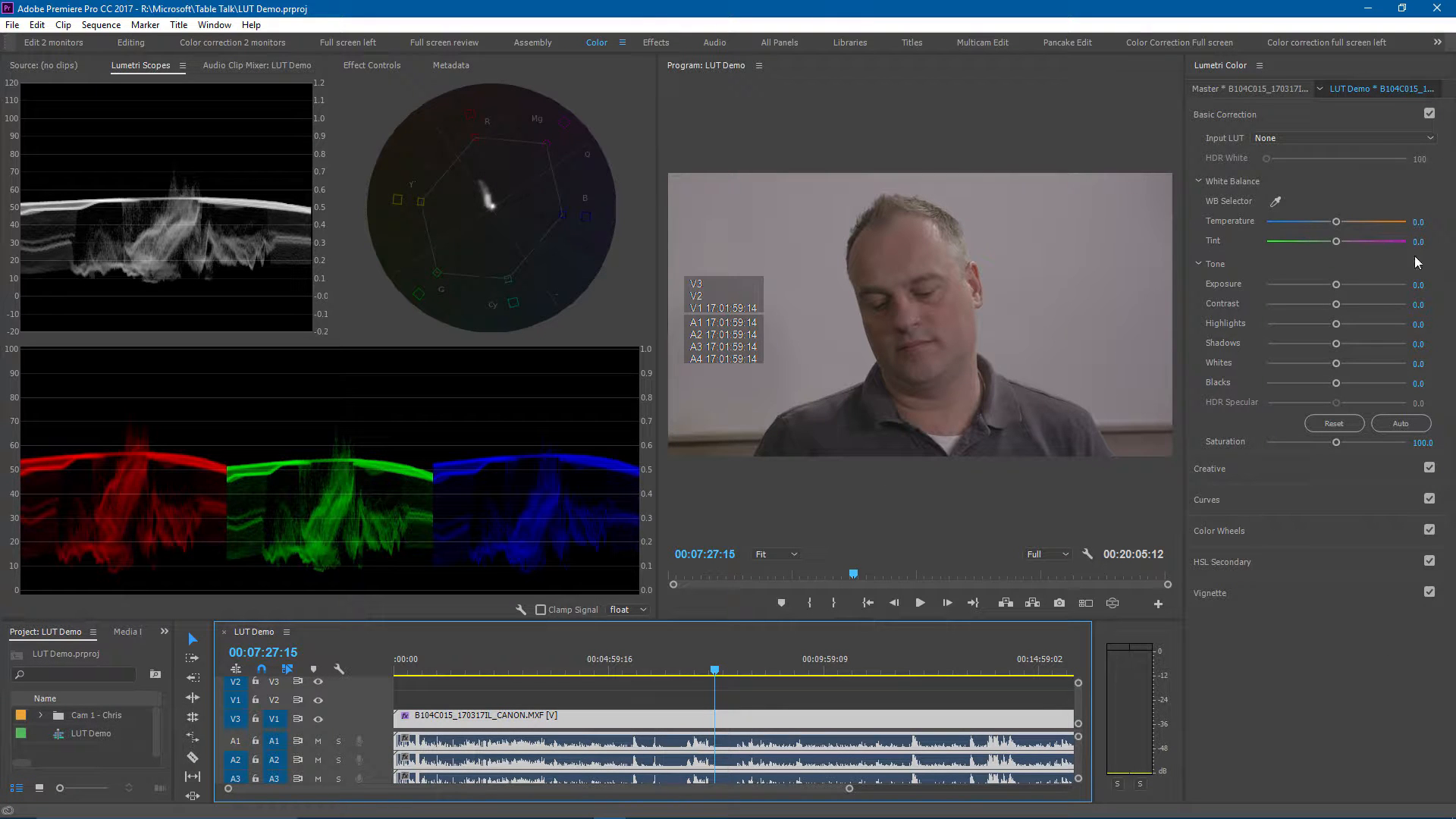
# Load ClogtoVideo_iri.cube from Microsoft > Table Talk > LUTS n Looks > C300 CLog to Video as the clip's Input LUT.
pyautogui.click(1299, 139)
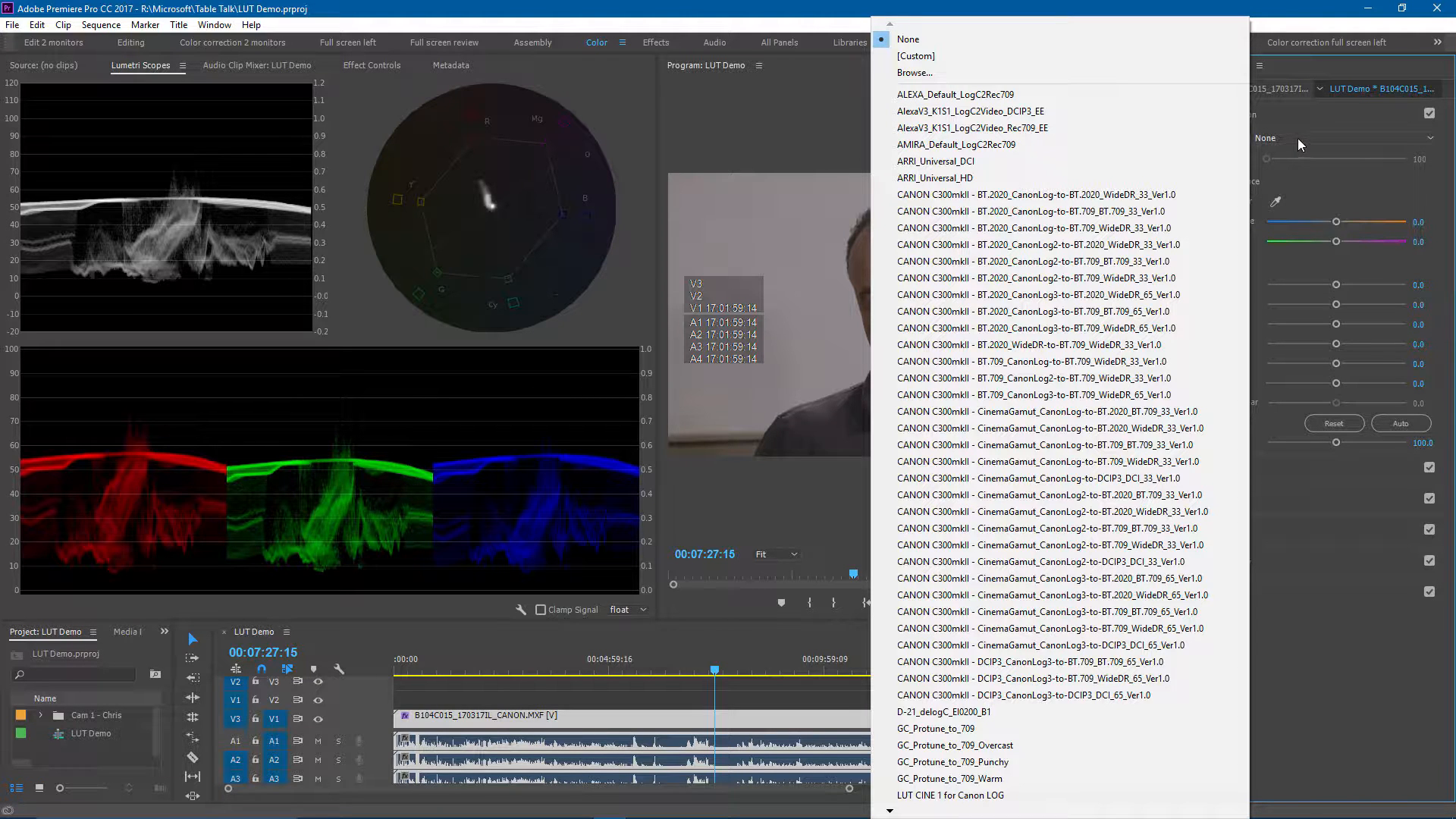
pyautogui.click(983, 76)
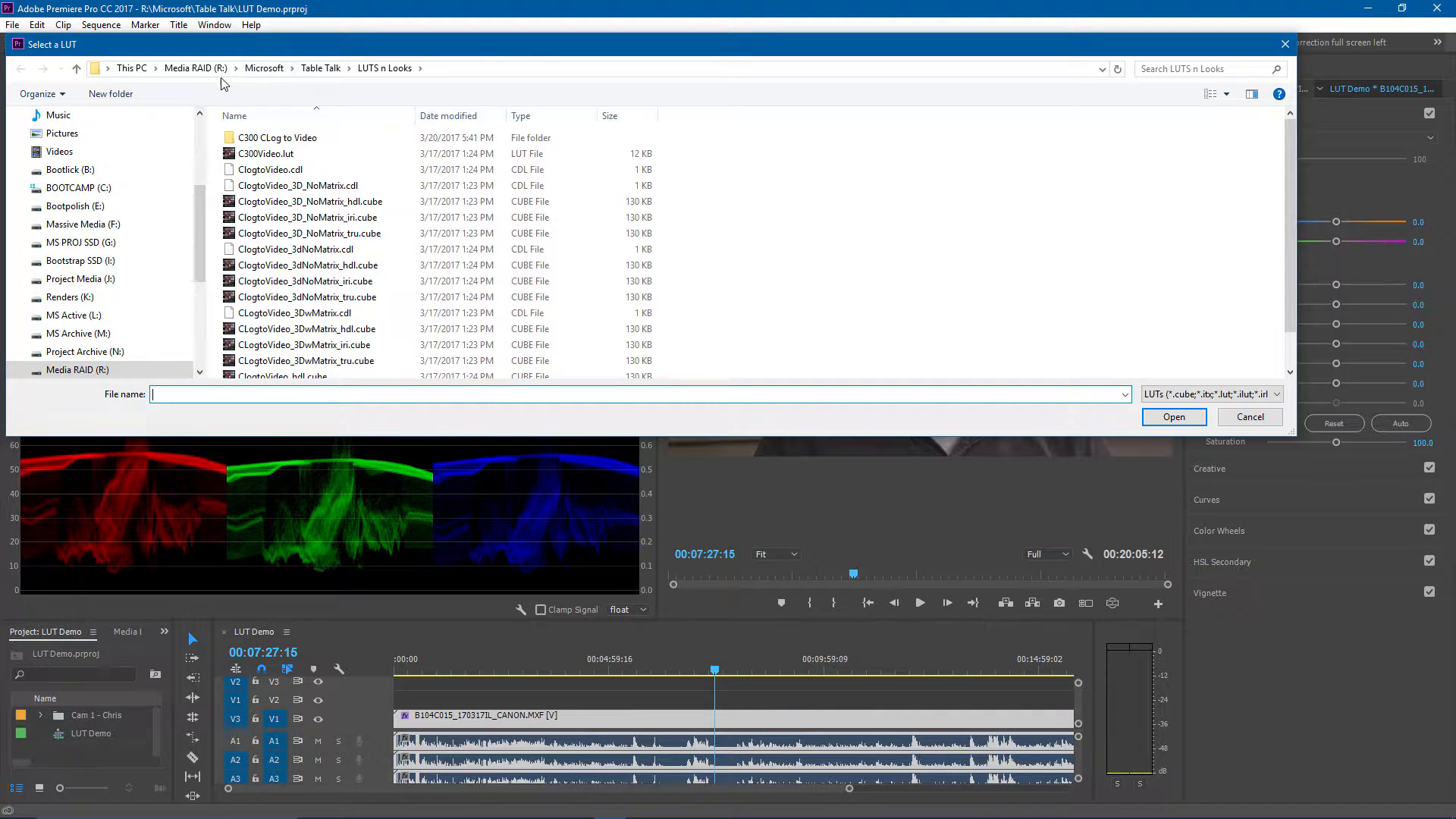
pyautogui.click(196, 69)
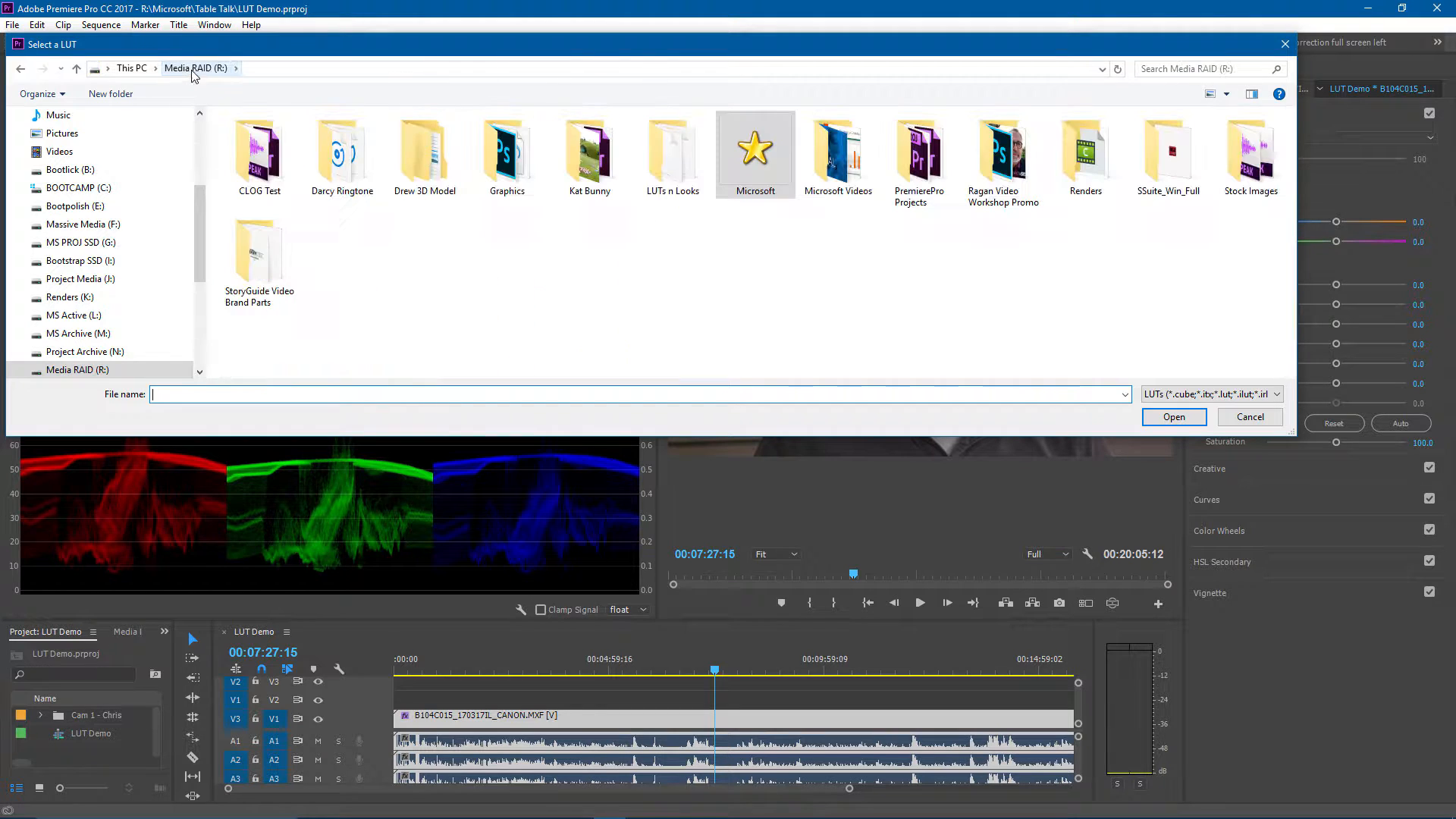
pyautogui.doubleClick(755, 163)
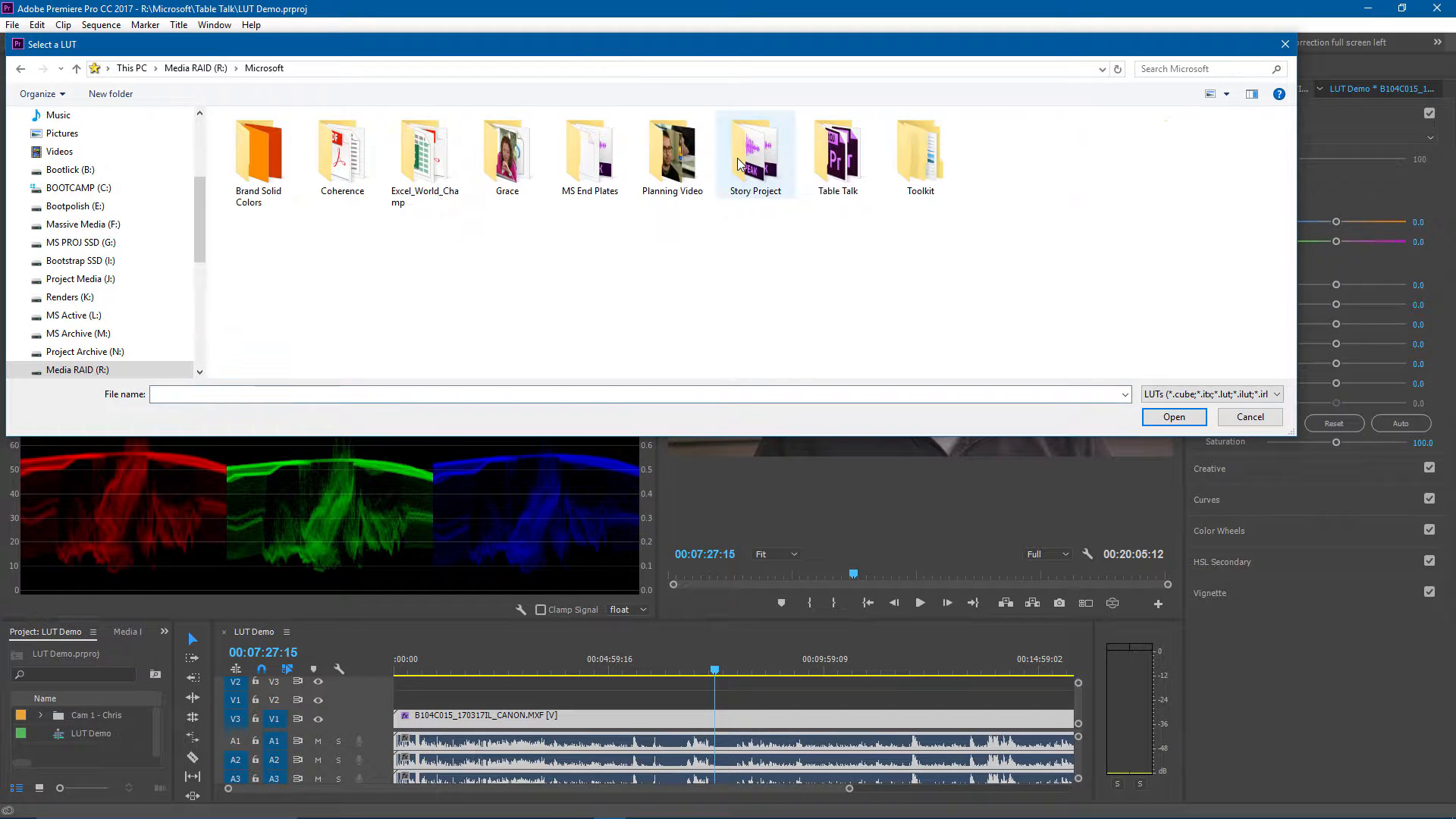
pyautogui.doubleClick(846, 166)
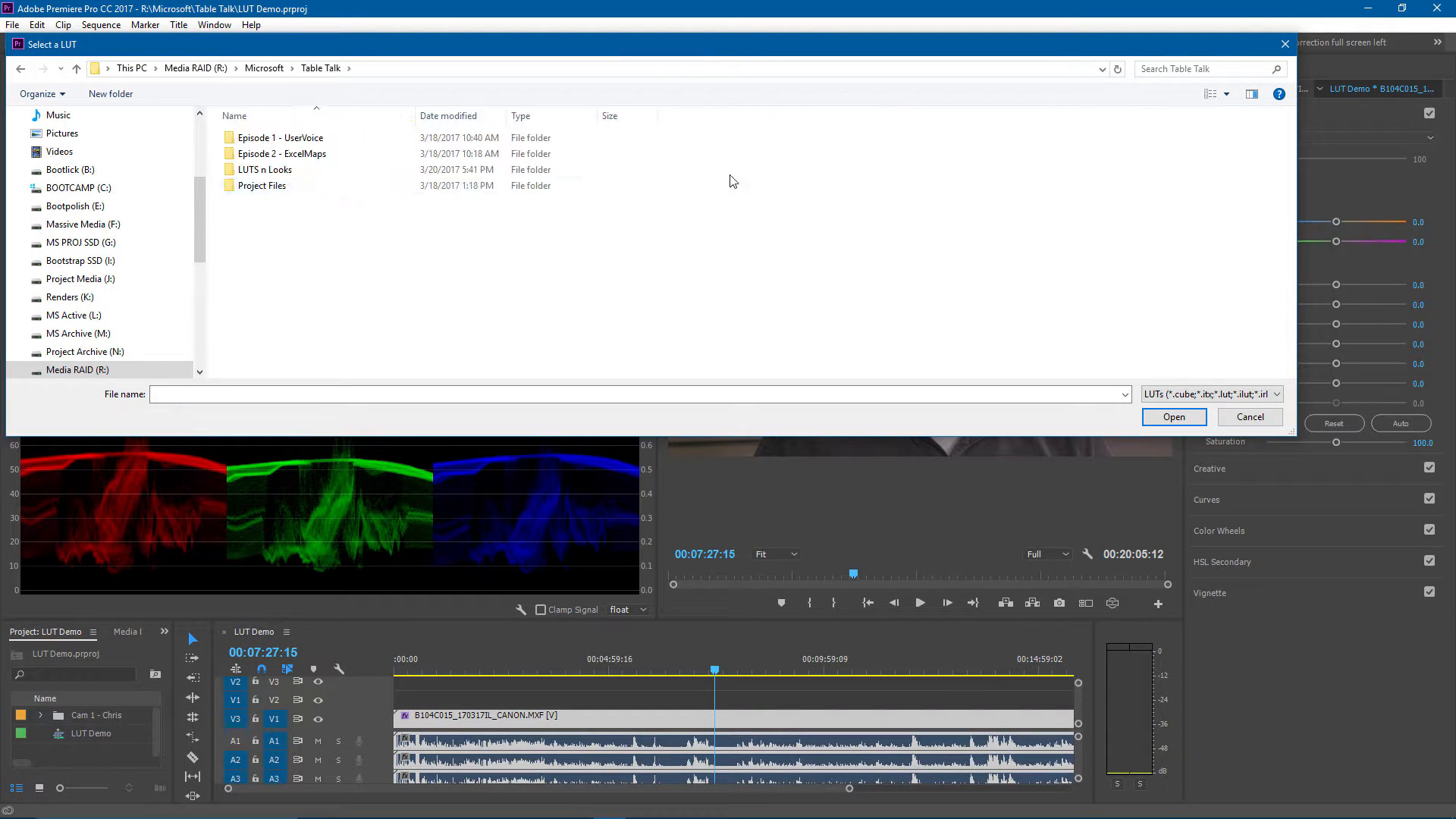
pyautogui.doubleClick(331, 173)
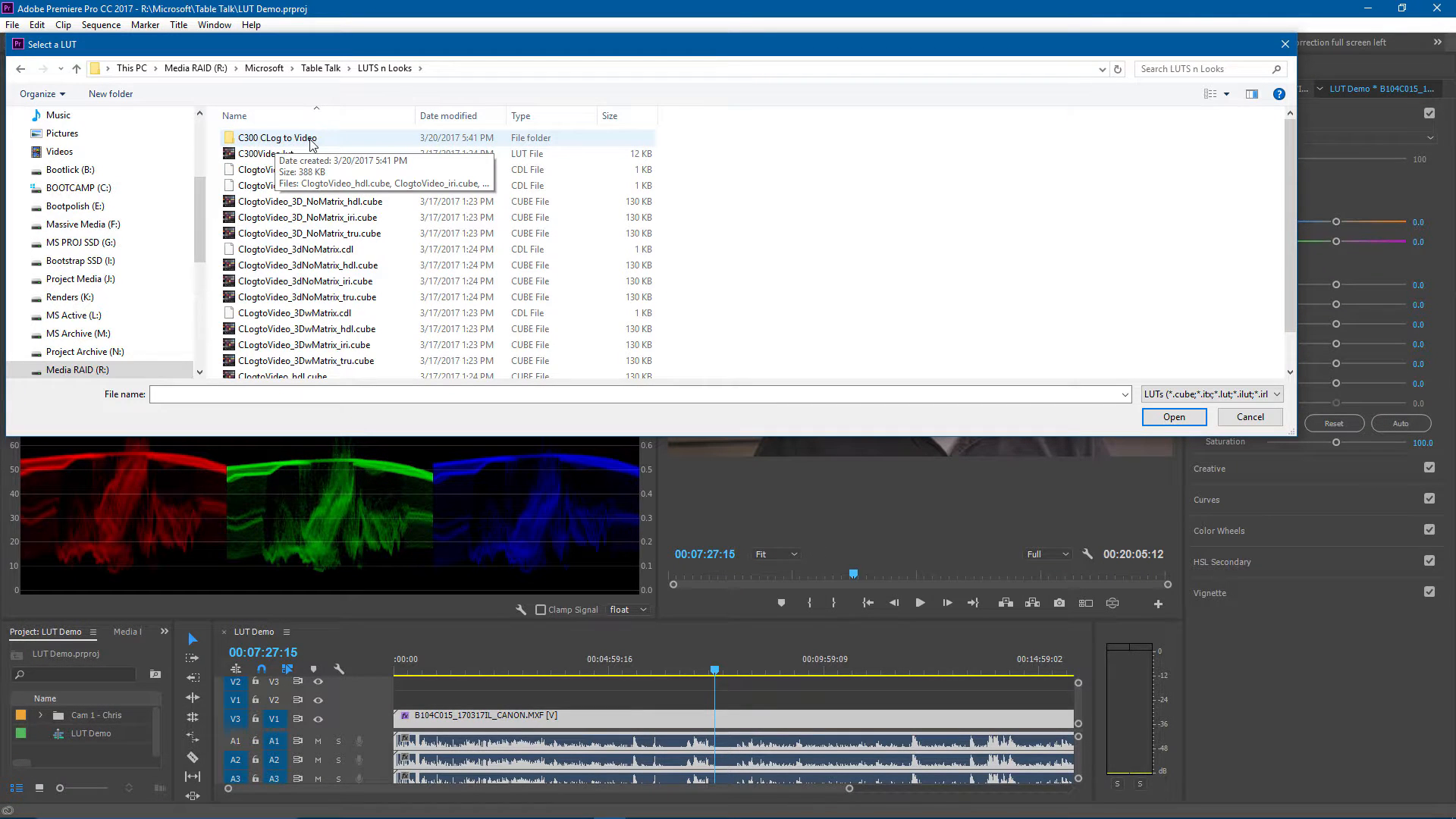
pyautogui.doubleClick(310, 141)
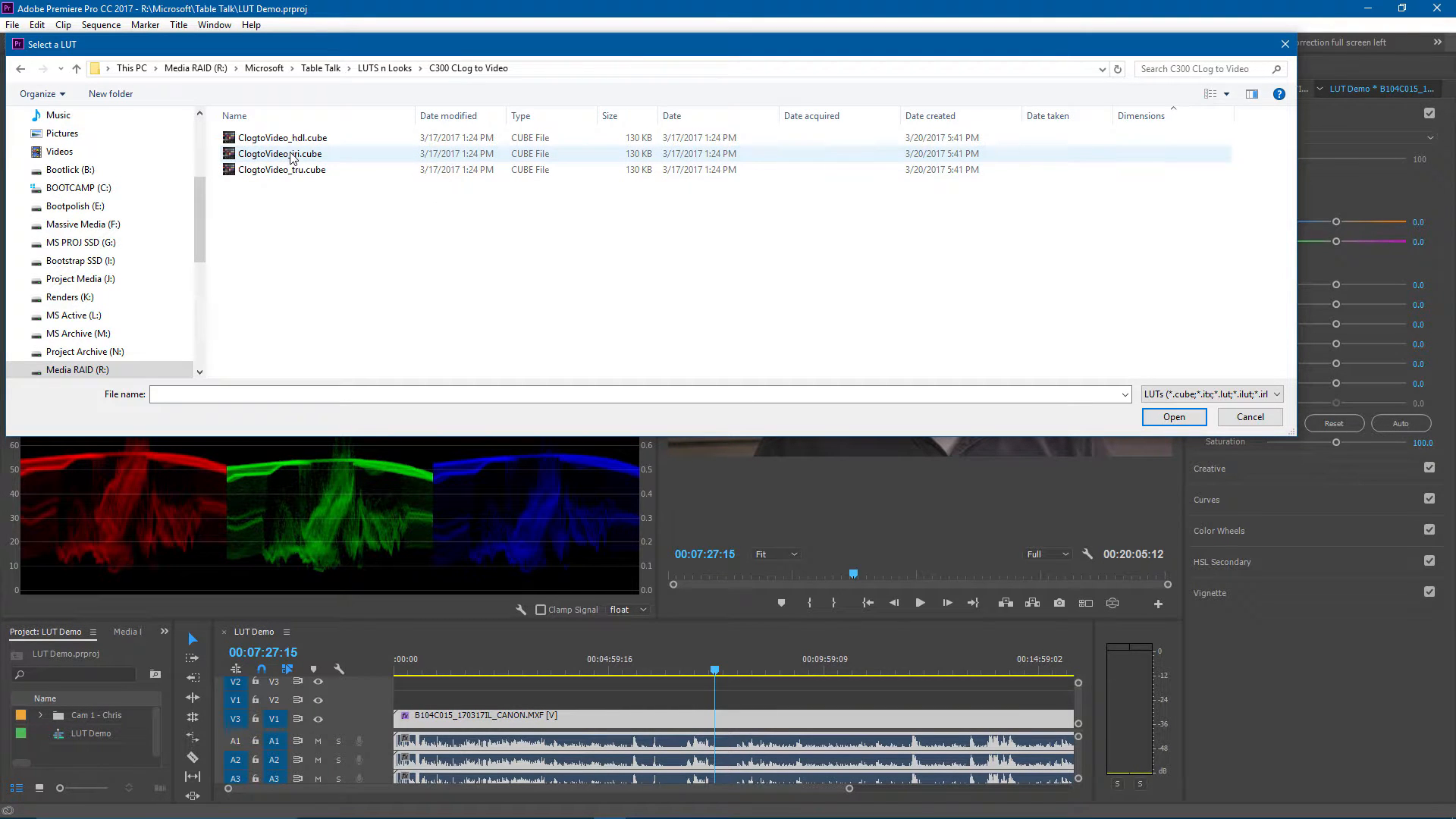
pyautogui.click(292, 157)
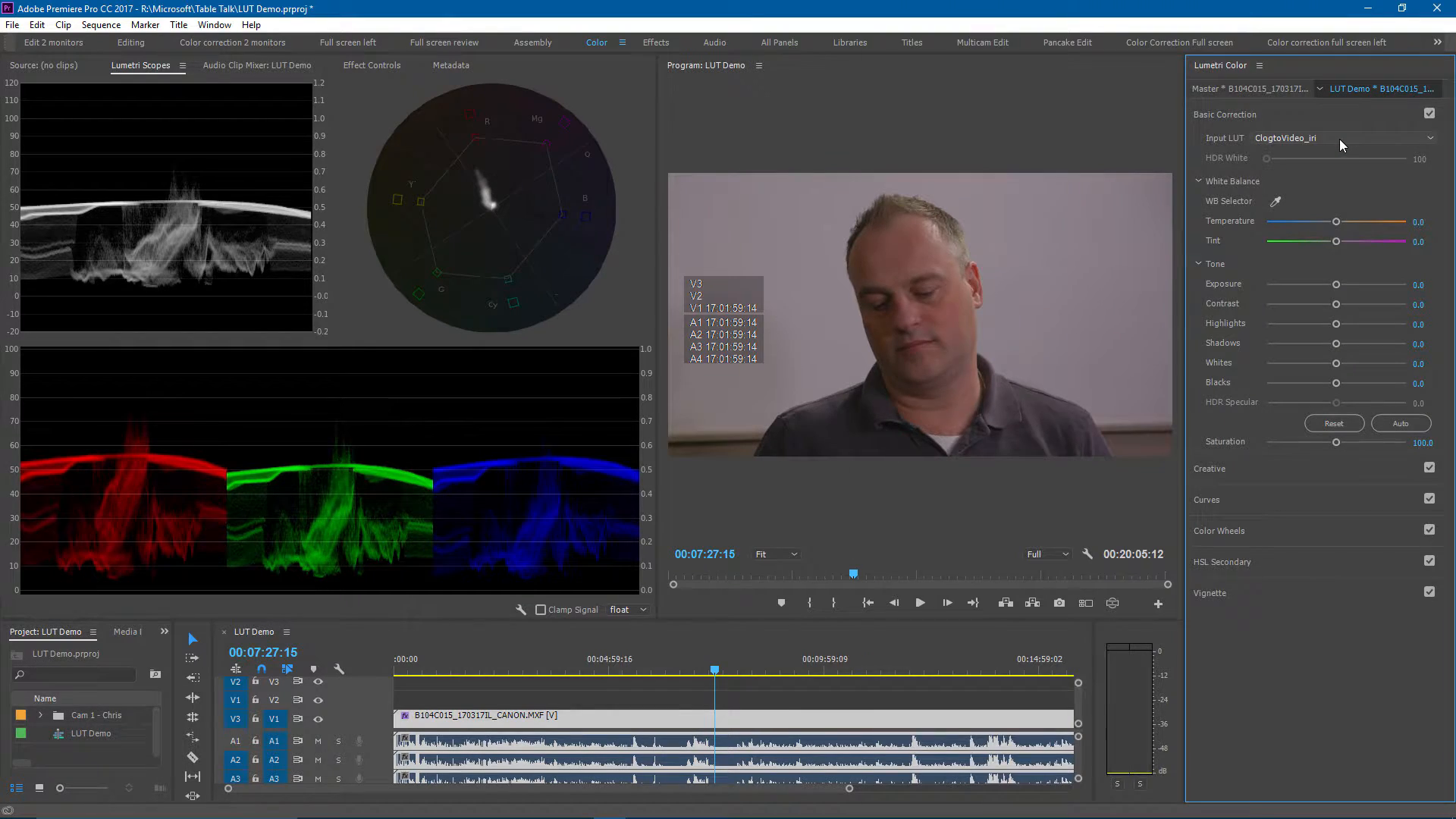
# Set the Input LUT to None for comparison and reapply ClogtoVideo_iri.cube from file.
pyautogui.click(1339, 139)
pyautogui.click(909, 40)
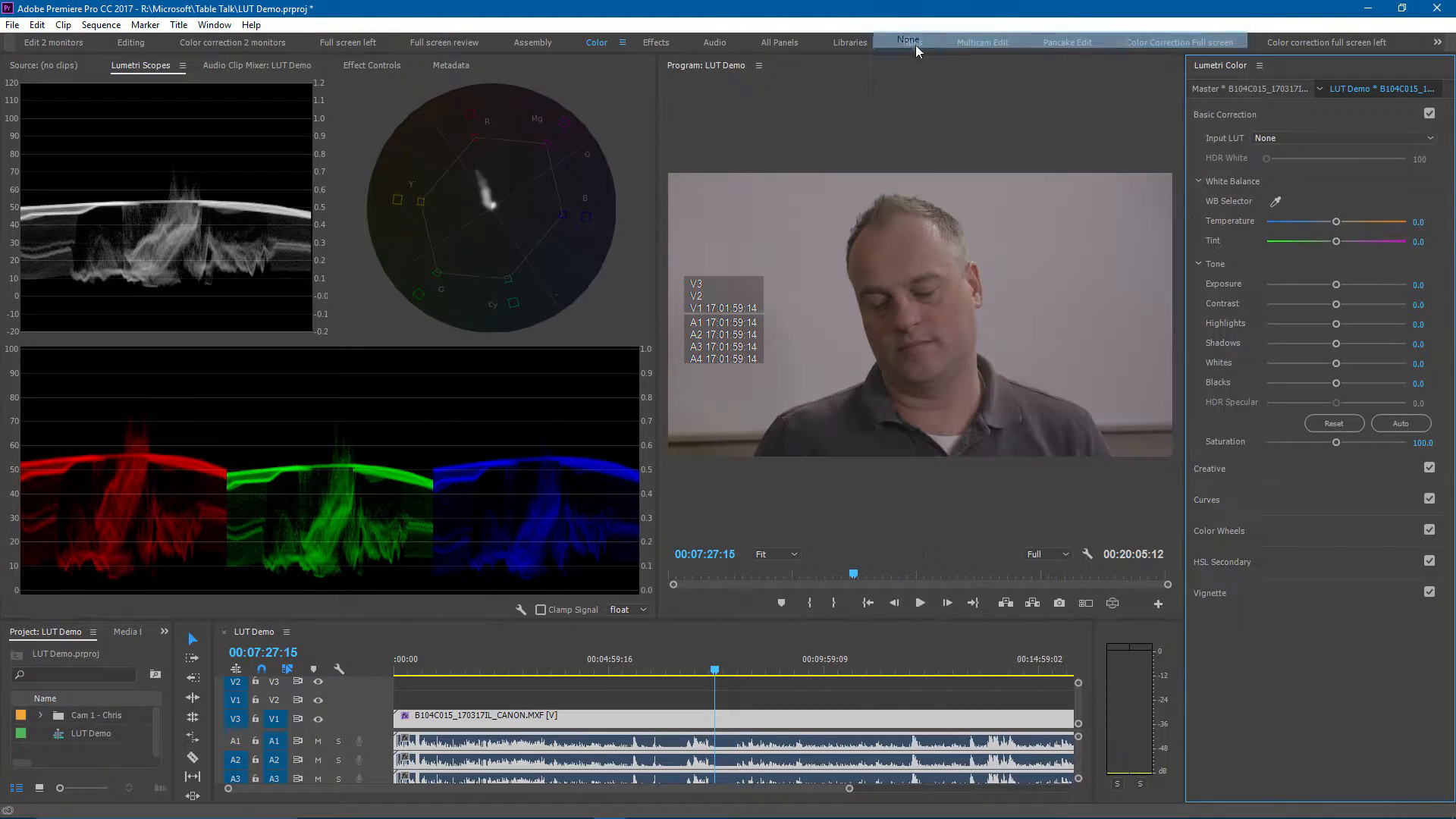
pyautogui.click(1318, 138)
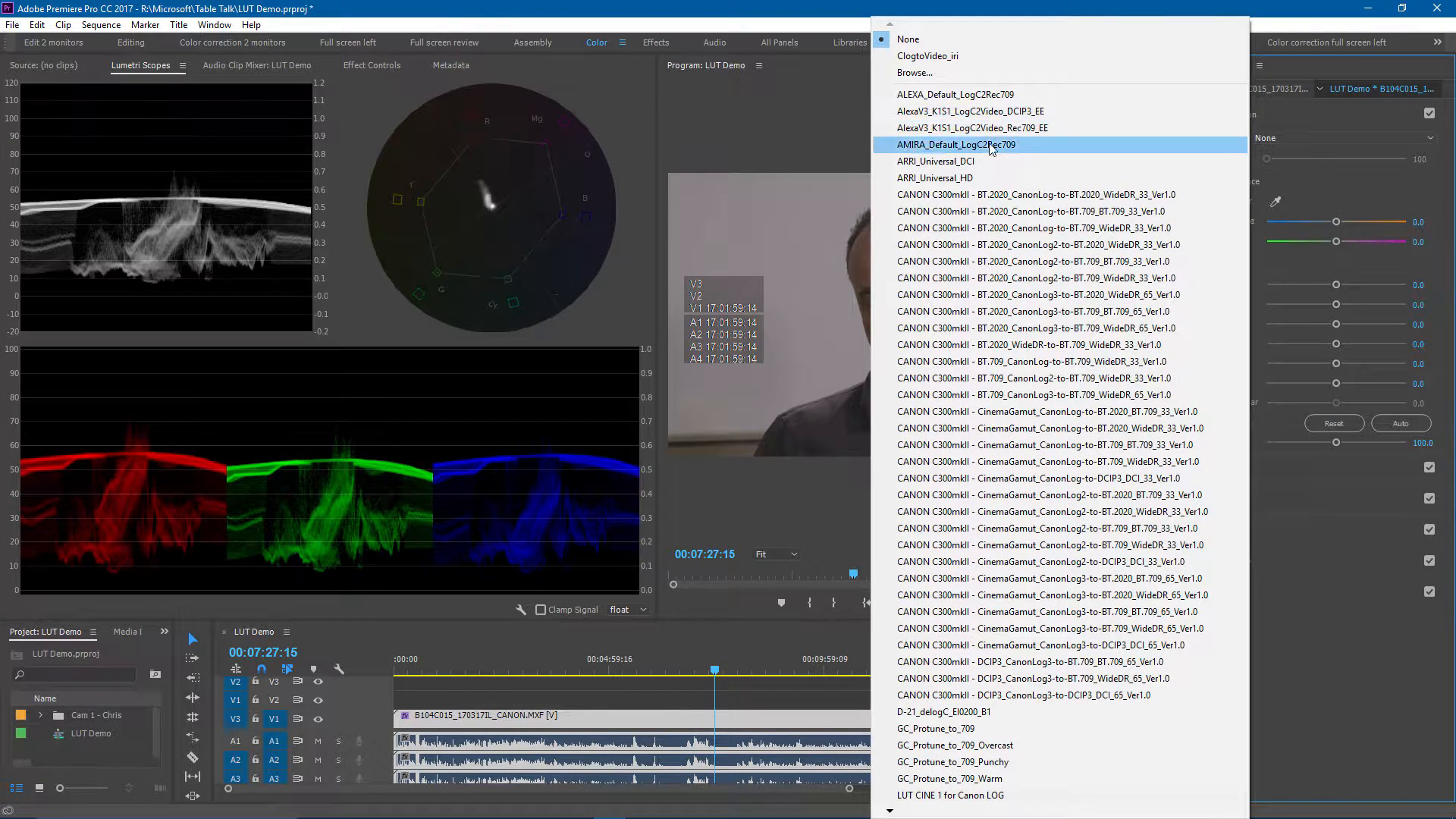
pyautogui.click(978, 73)
pyautogui.click(282, 154)
pyautogui.click(1172, 417)
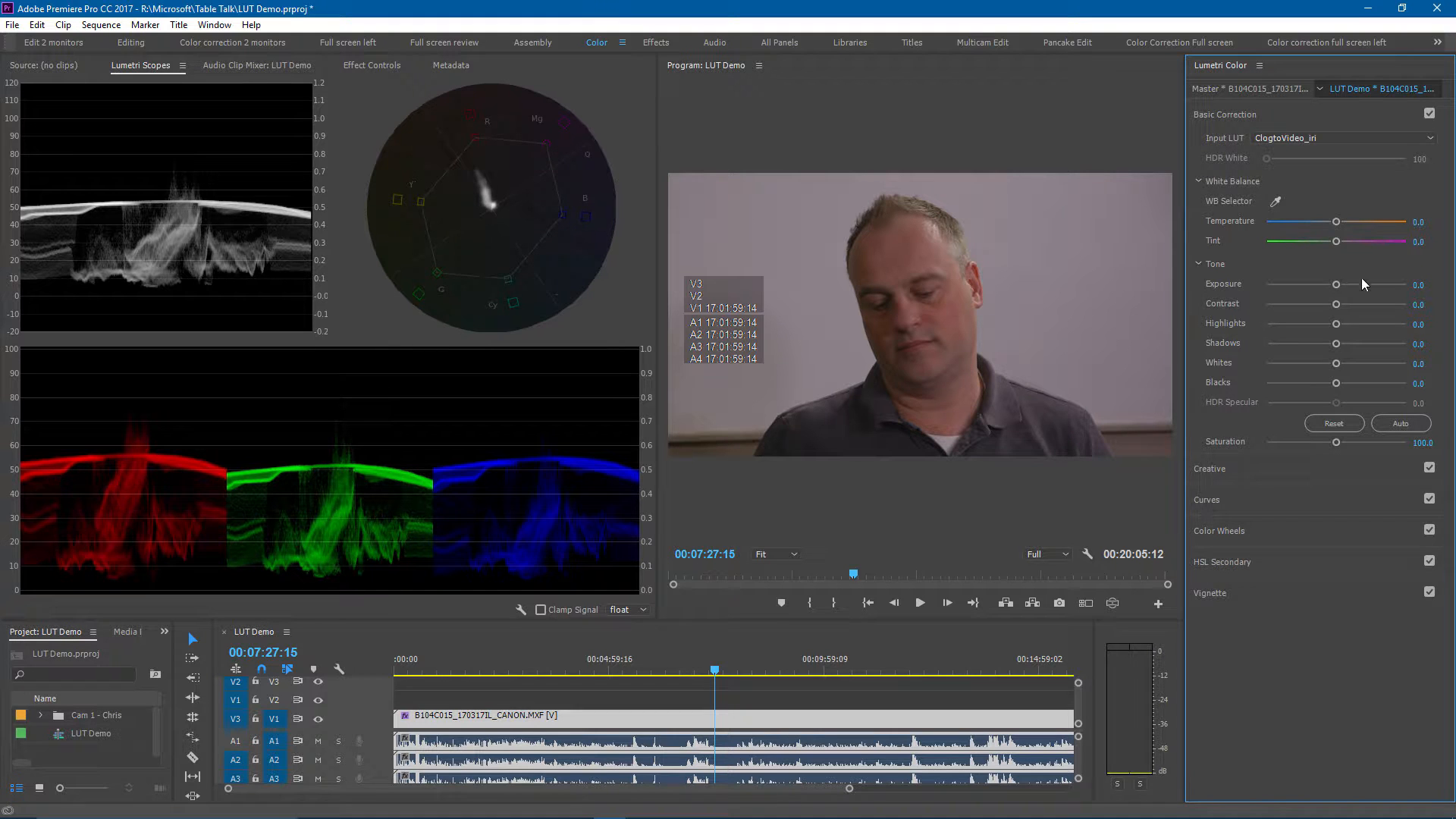
# Raise the clip's Exposure to 0.8 and lower its Blacks to -43.5 in the Basic Correction.
pyautogui.click(1340, 284)
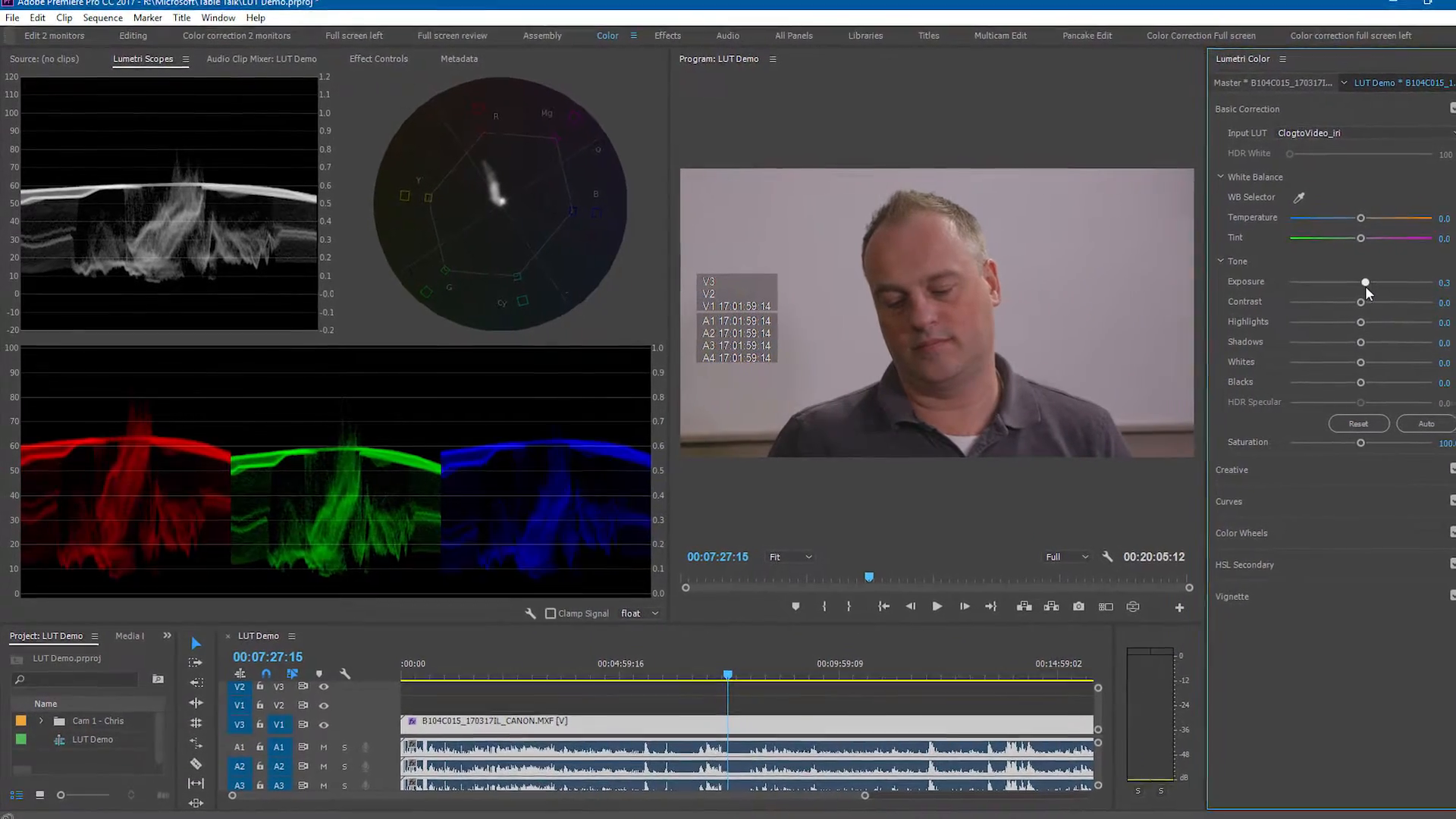
pyautogui.moveTo(1352, 286); pyautogui.dragTo(1356, 286)
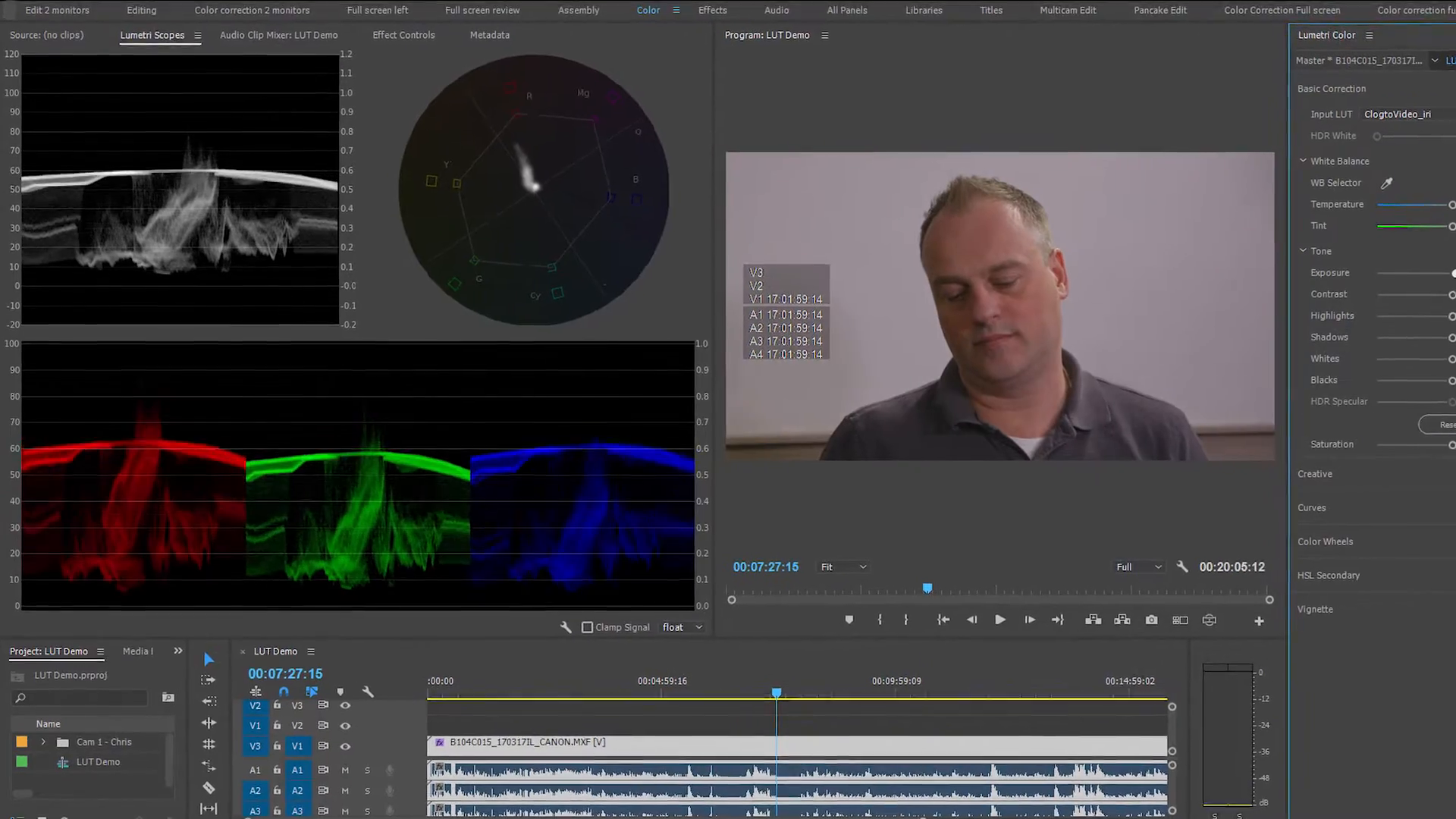
pyautogui.moveTo(1447, 265); pyautogui.dragTo(1453, 265)
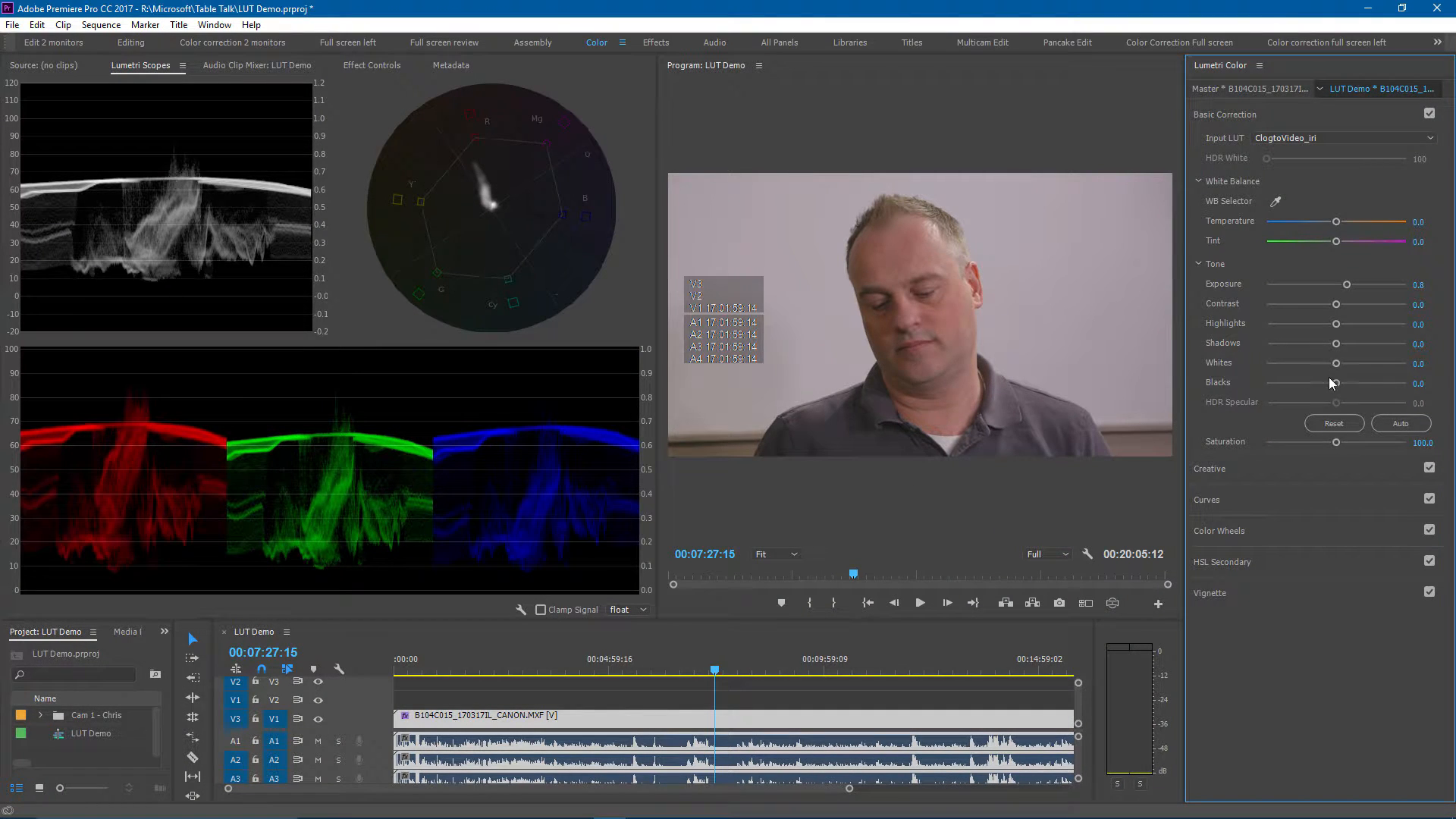
pyautogui.click(1333, 383)
pyautogui.moveTo(1332, 384); pyautogui.dragTo(1306, 393)
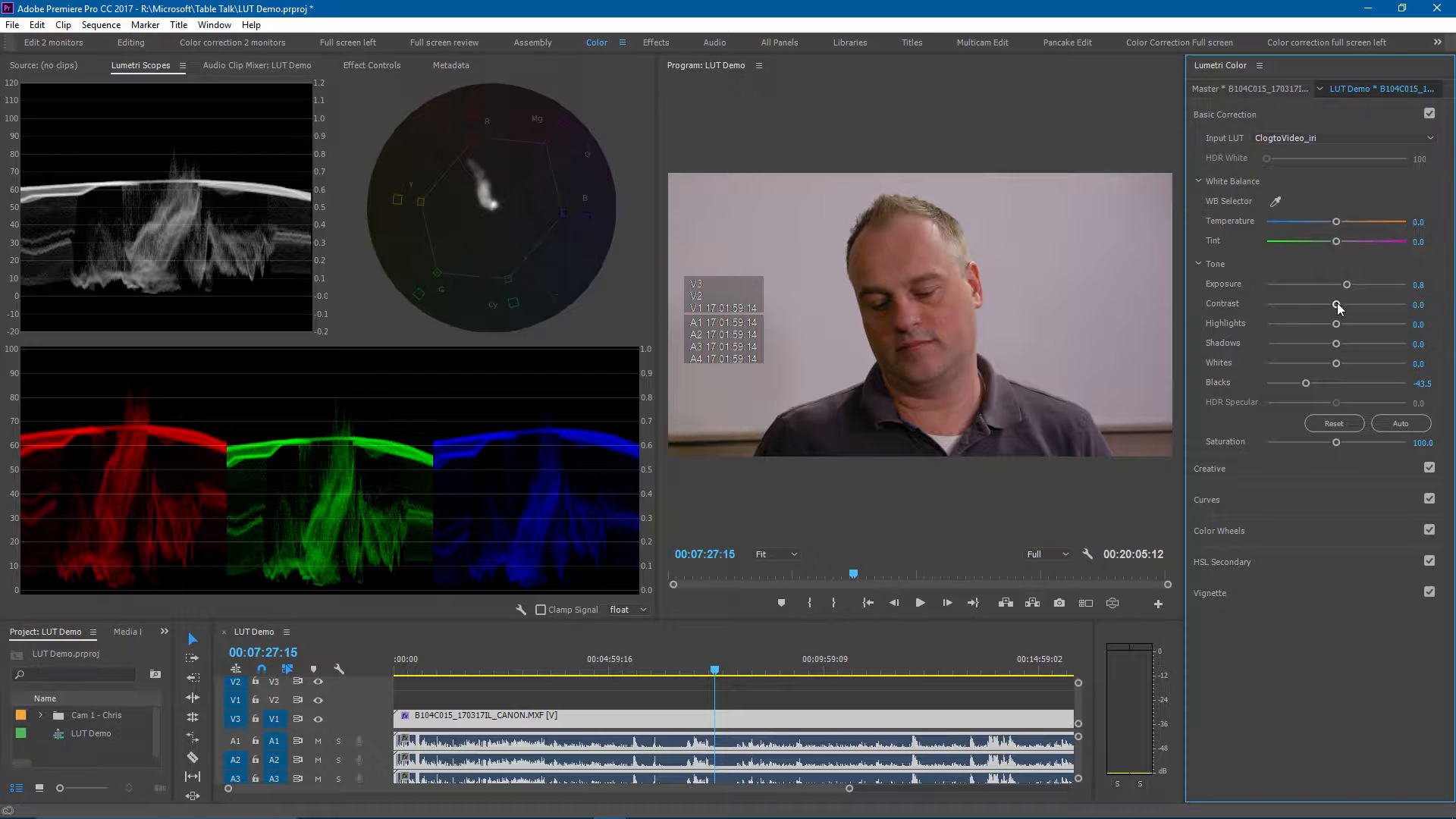
# Fine-tune the clip's tone with Contrast at 1.1, Shadows at 22.8 and Highlights at -2.2.
pyautogui.moveTo(1339, 308); pyautogui.dragTo(1340, 309)
pyautogui.moveTo(1336, 342); pyautogui.dragTo(1350, 348)
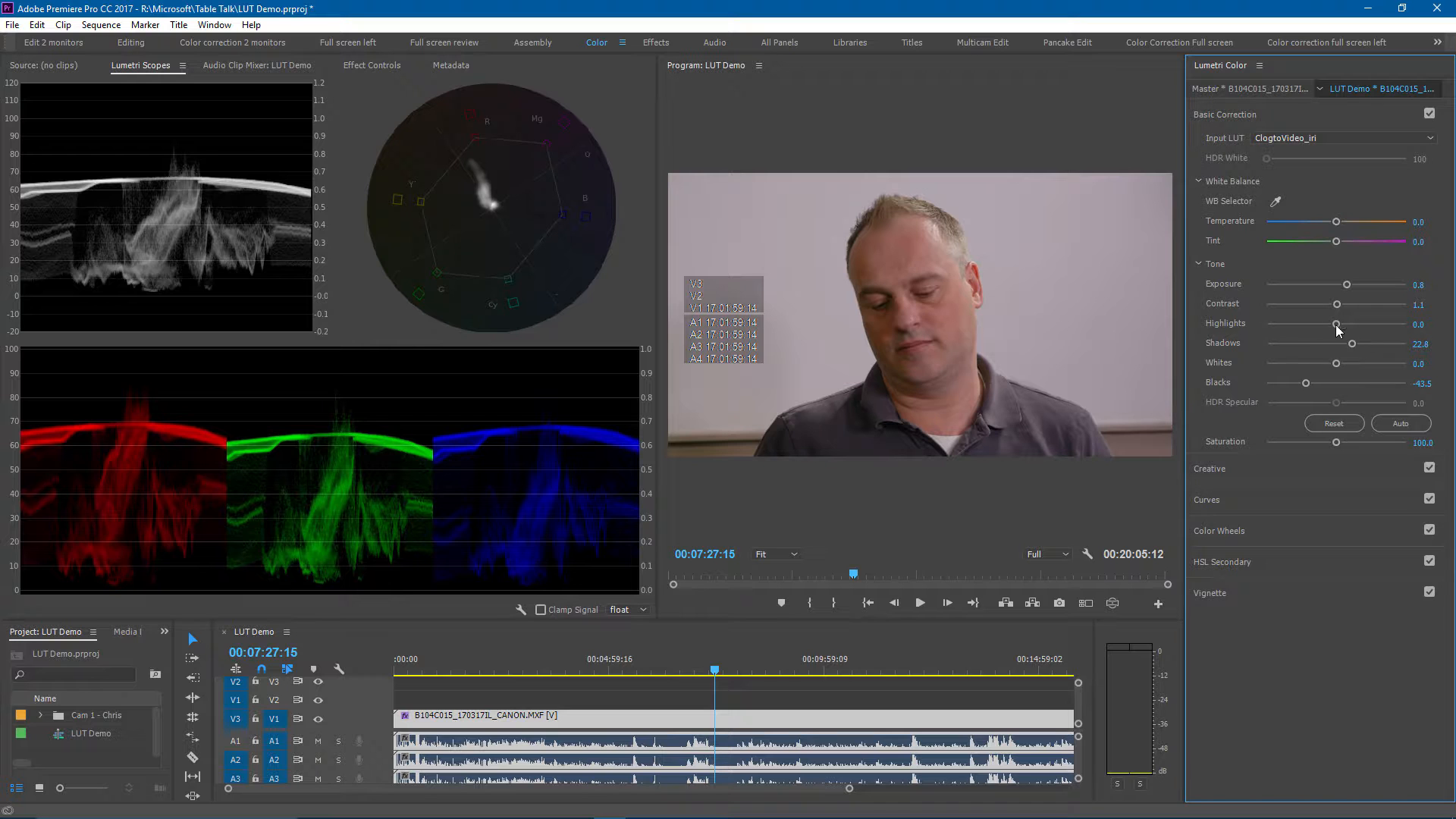
pyautogui.moveTo(1336, 324); pyautogui.dragTo(1337, 324)
pyautogui.moveTo(1339, 326); pyautogui.dragTo(1335, 326)
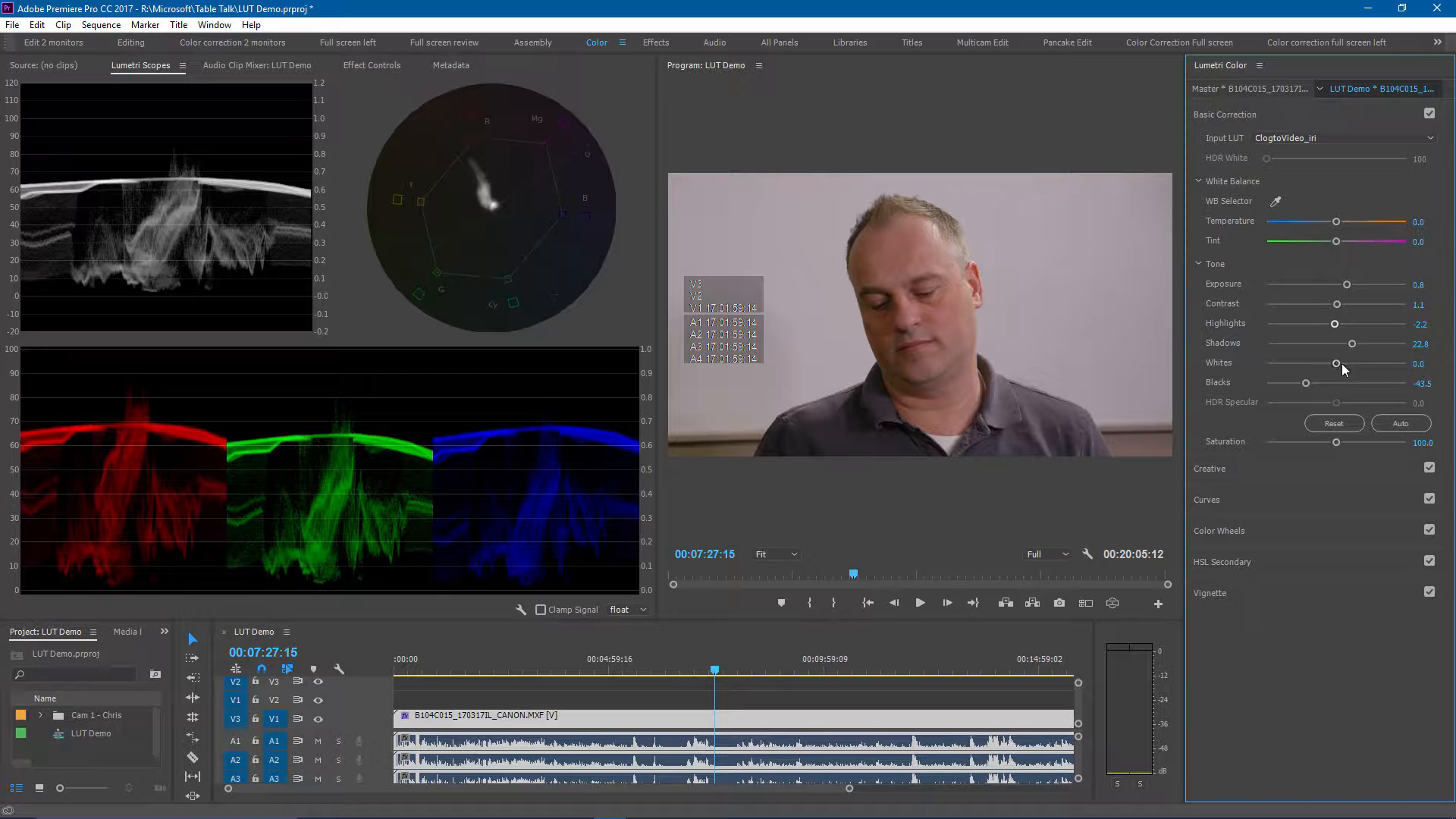
# Raise the clip's Whites to 5.4 and its Saturation to 110.9.
pyautogui.moveTo(1336, 363); pyautogui.dragTo(1340, 366)
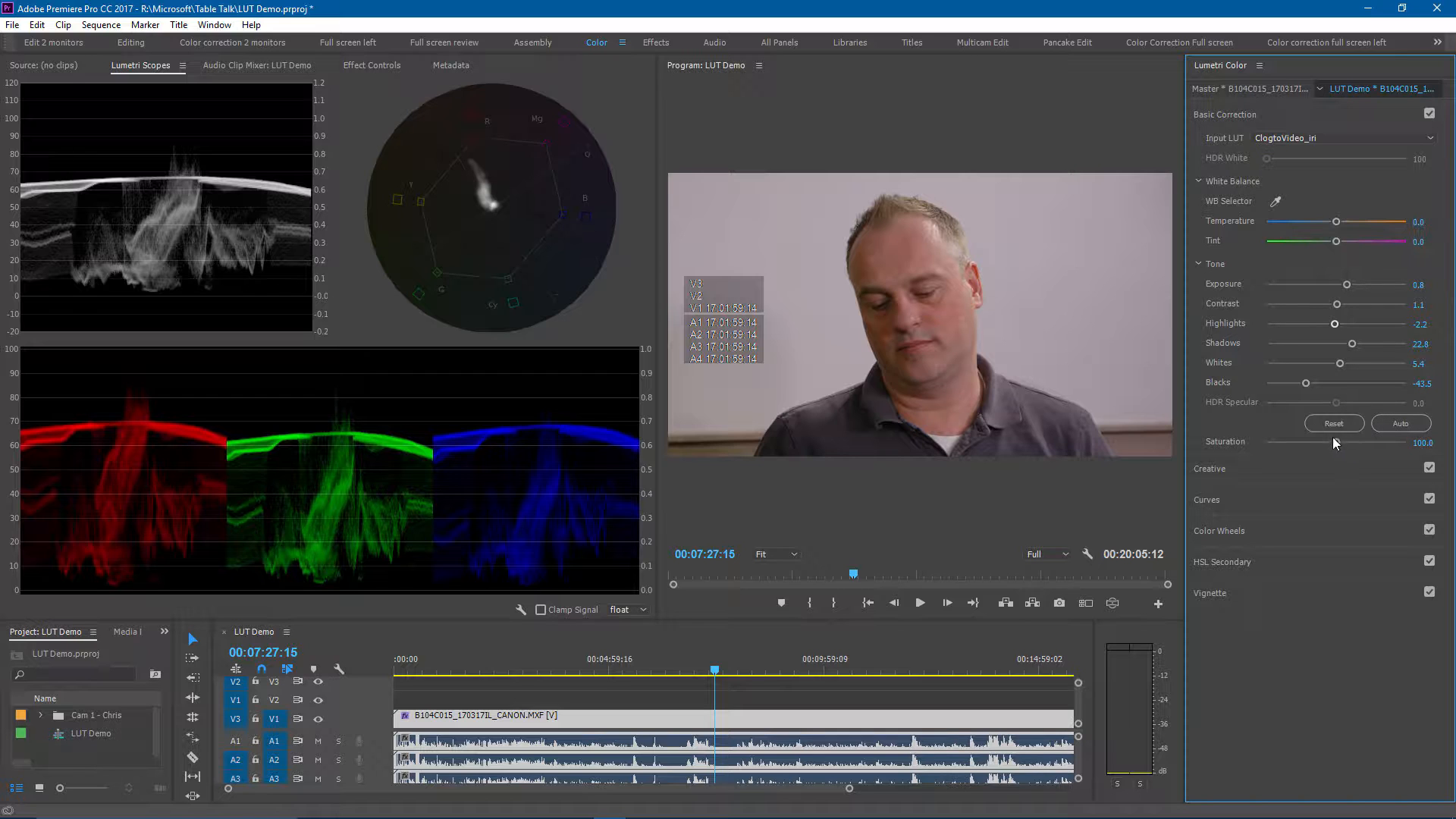
pyautogui.moveTo(1340, 448); pyautogui.dragTo(1342, 448)
pyautogui.moveTo(1338, 449); pyautogui.dragTo(1340, 449)
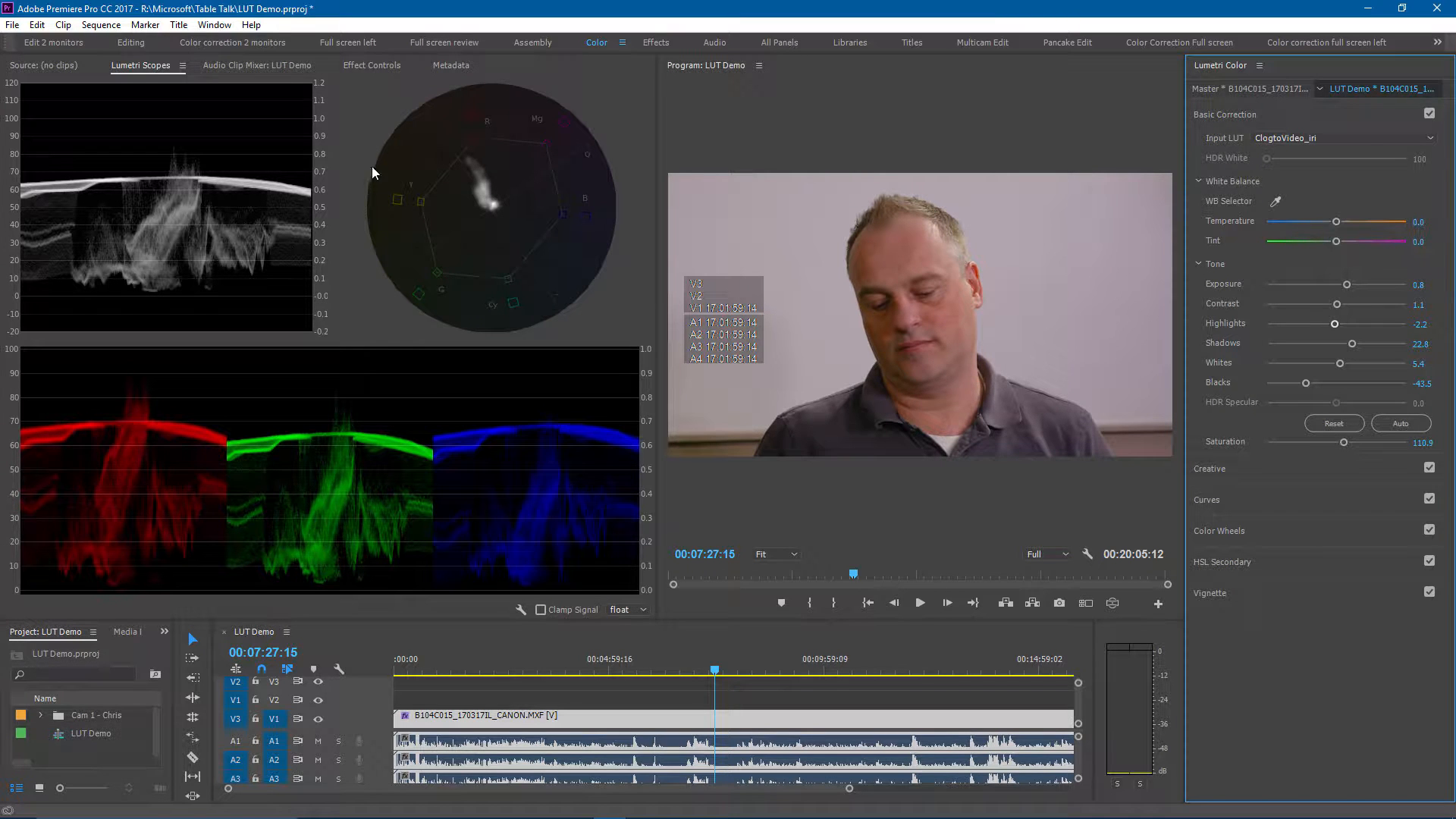
# Compare the clip with the Lumetri Color effect off and on, and reset the effect's settings.
pyautogui.click(372, 65)
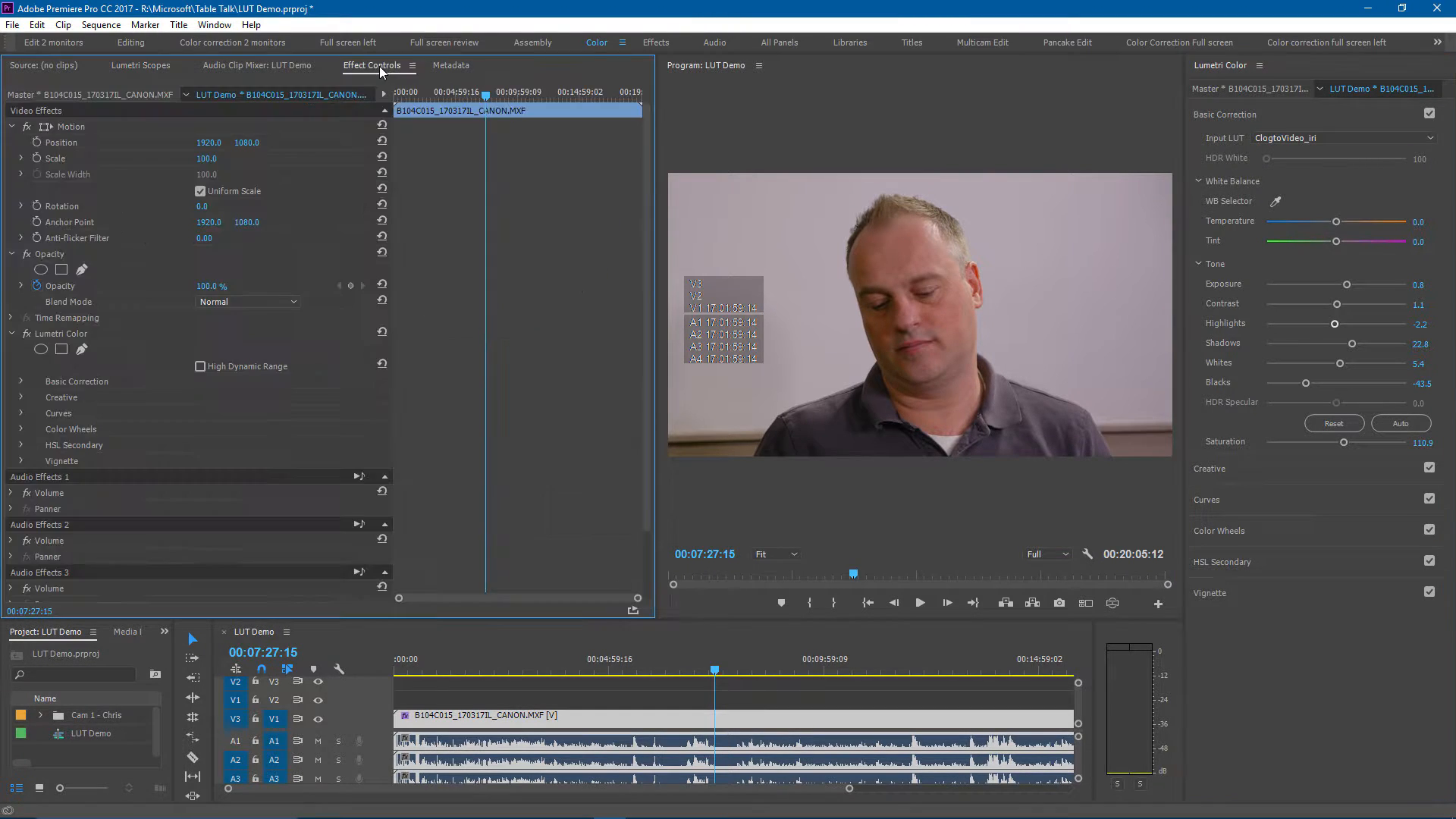
pyautogui.click(29, 333)
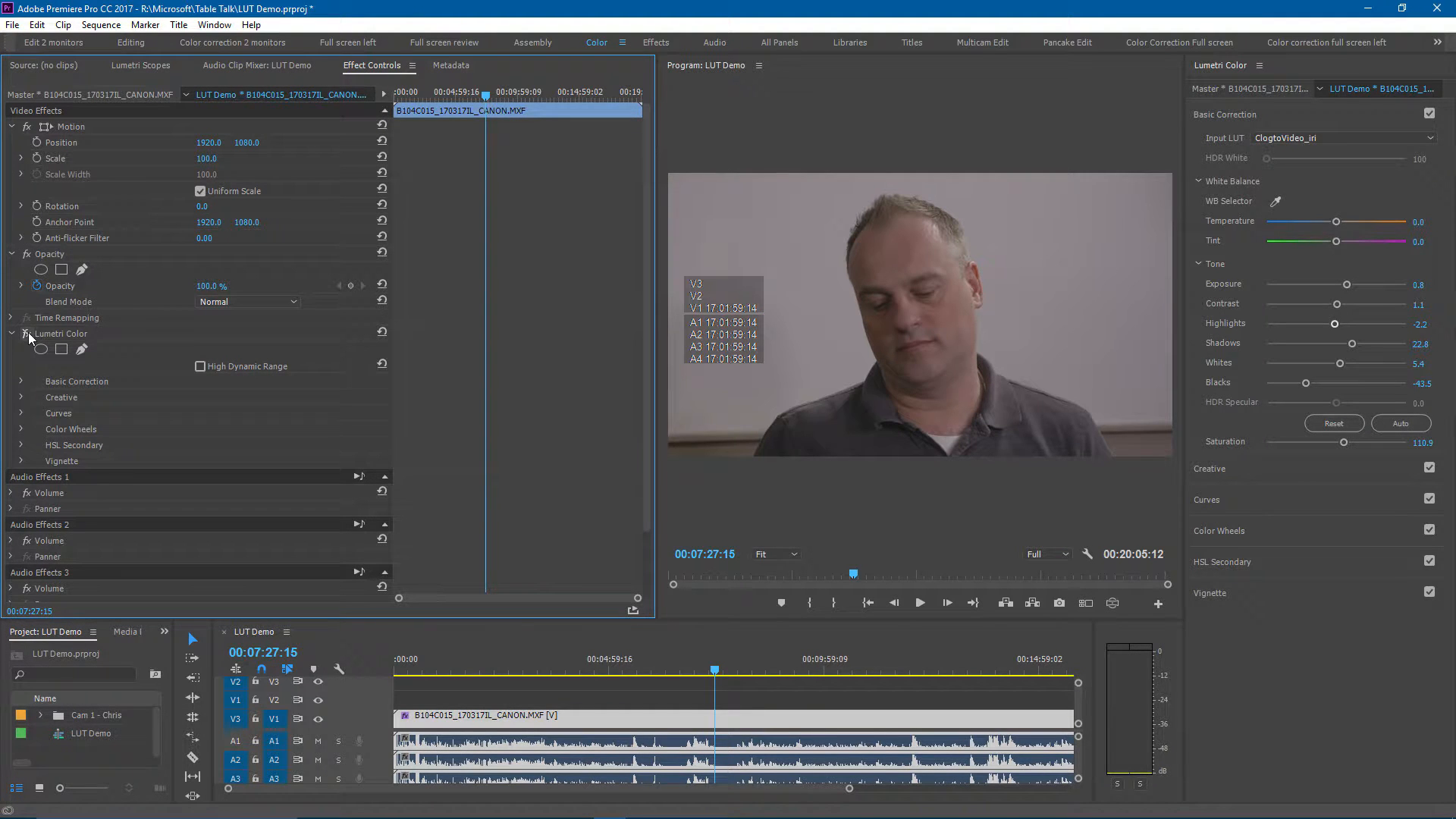
pyautogui.click(29, 333)
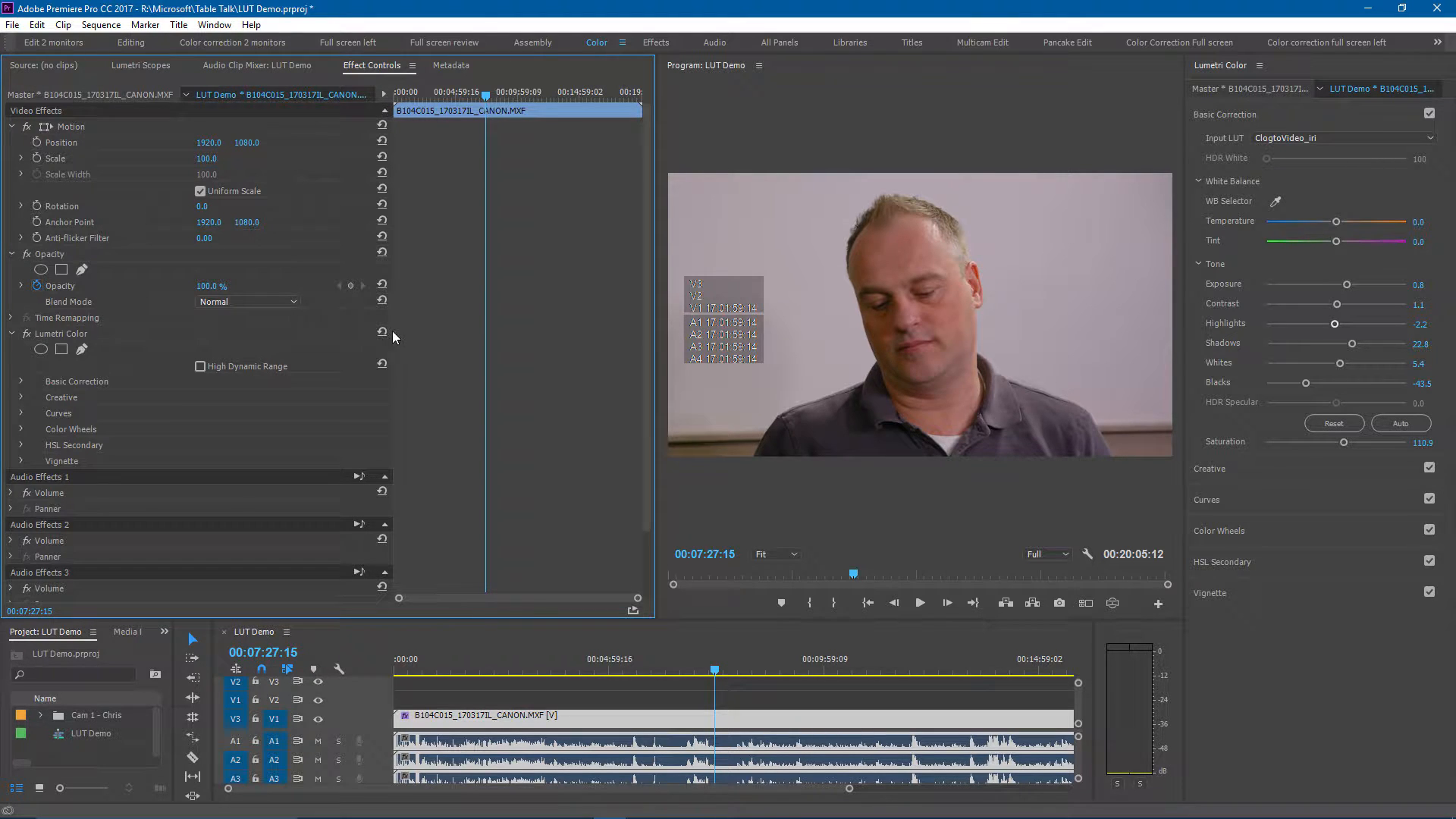
pyautogui.click(383, 332)
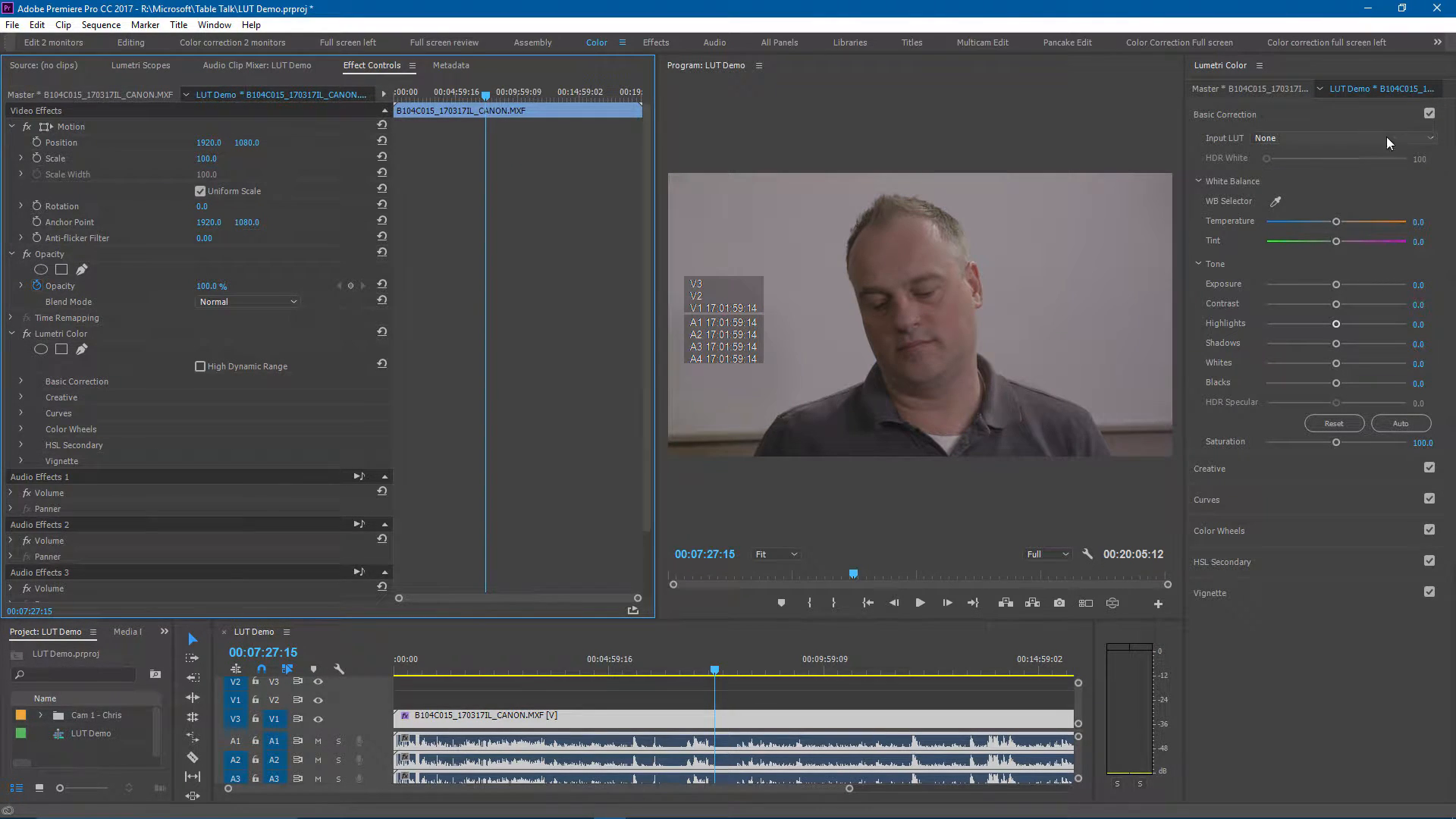
# Load the ClogtoVideo_iri.cube file from the C300 CLog to Video folder as the clip's Input LUT.
pyautogui.click(1432, 139)
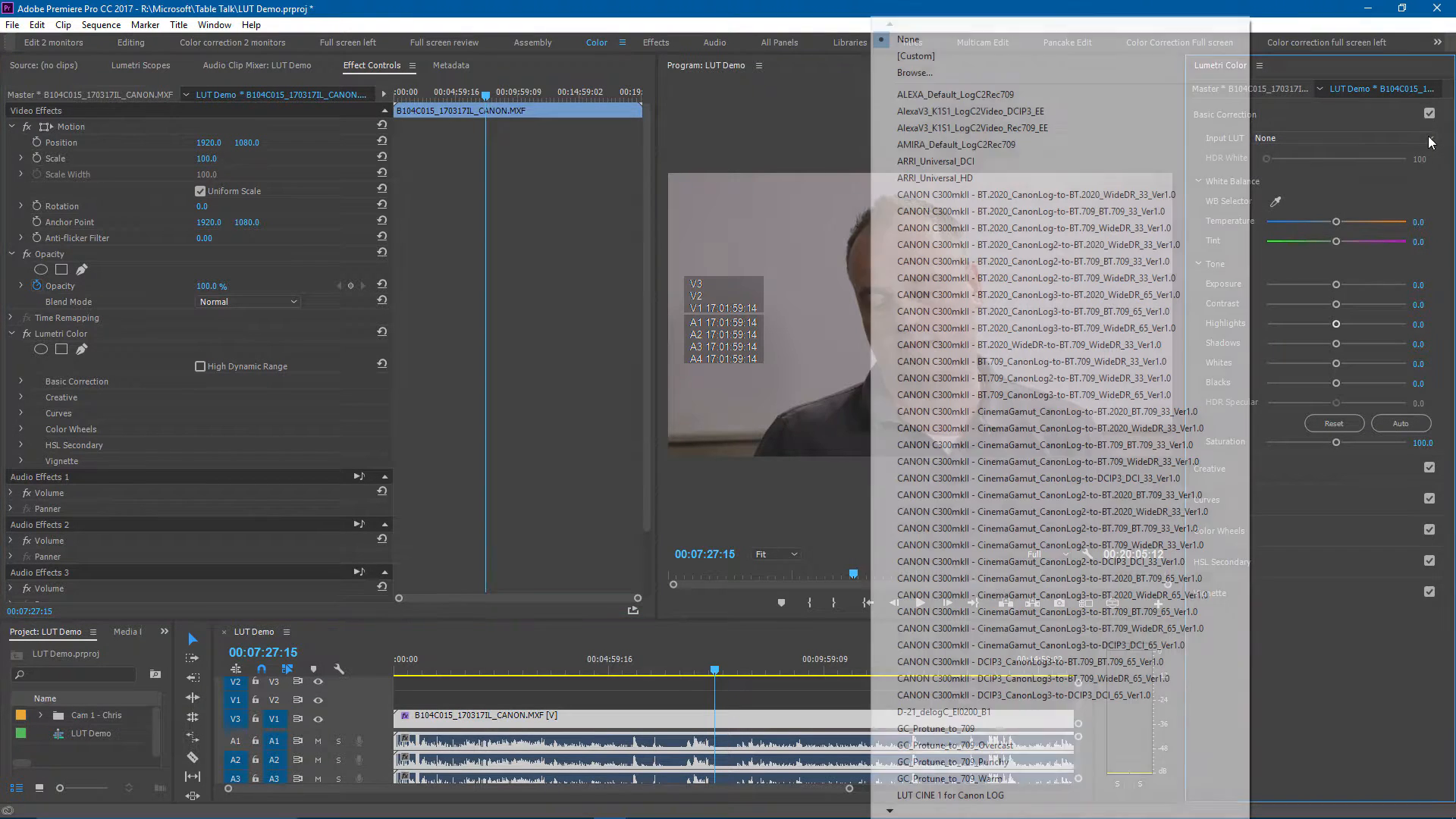
pyautogui.click(962, 73)
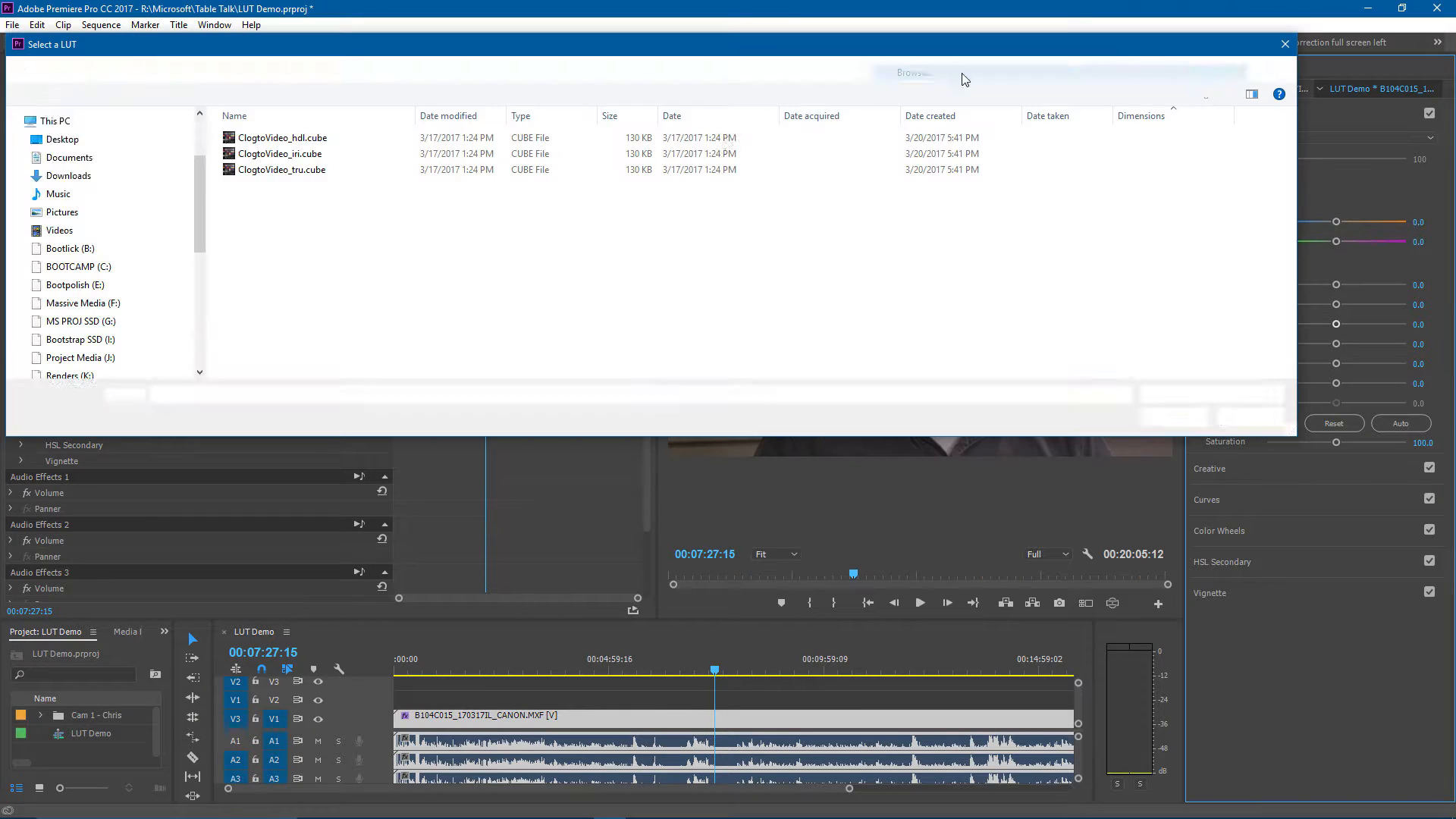
pyautogui.click(350, 154)
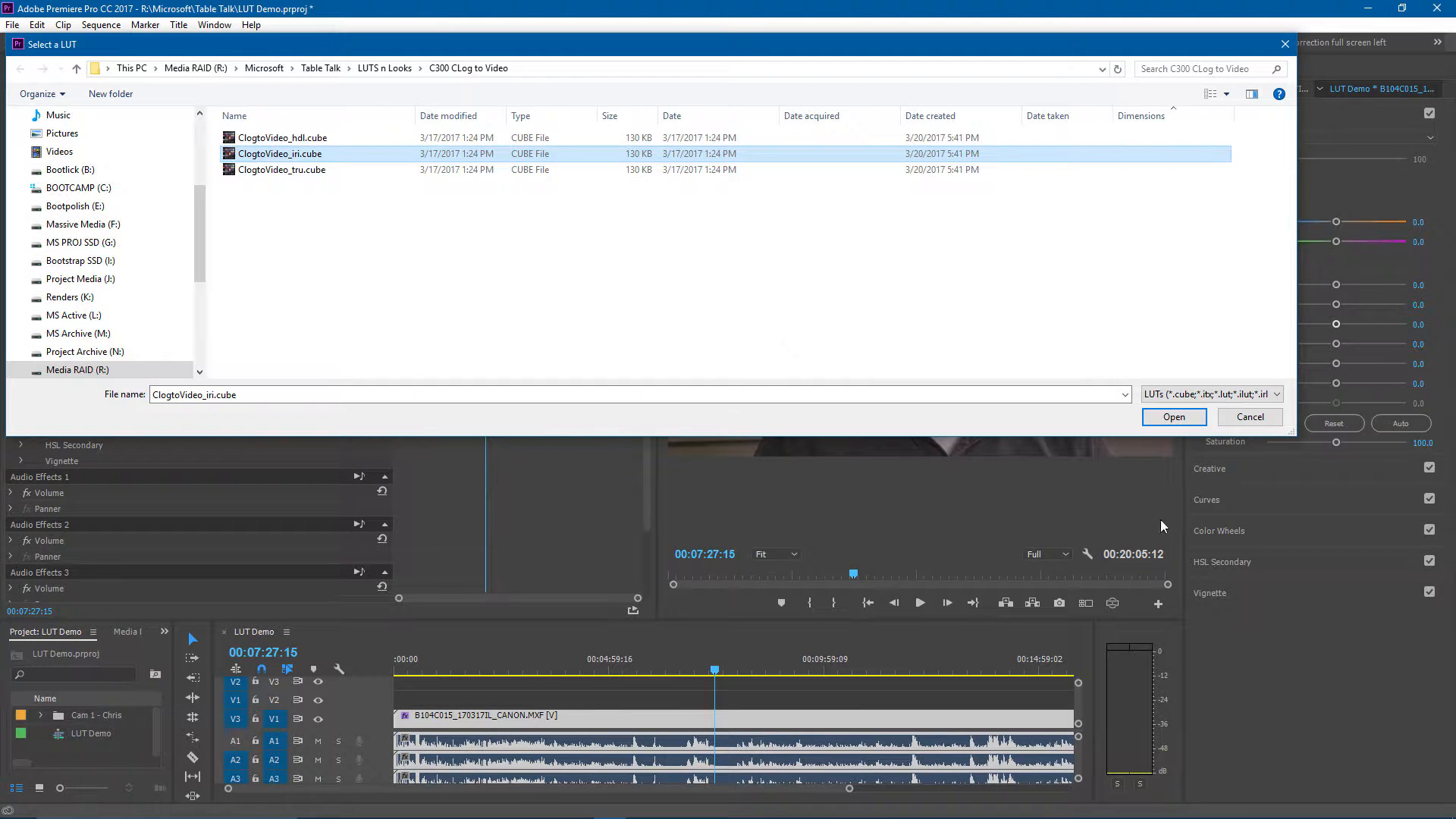
pyautogui.click(1174, 417)
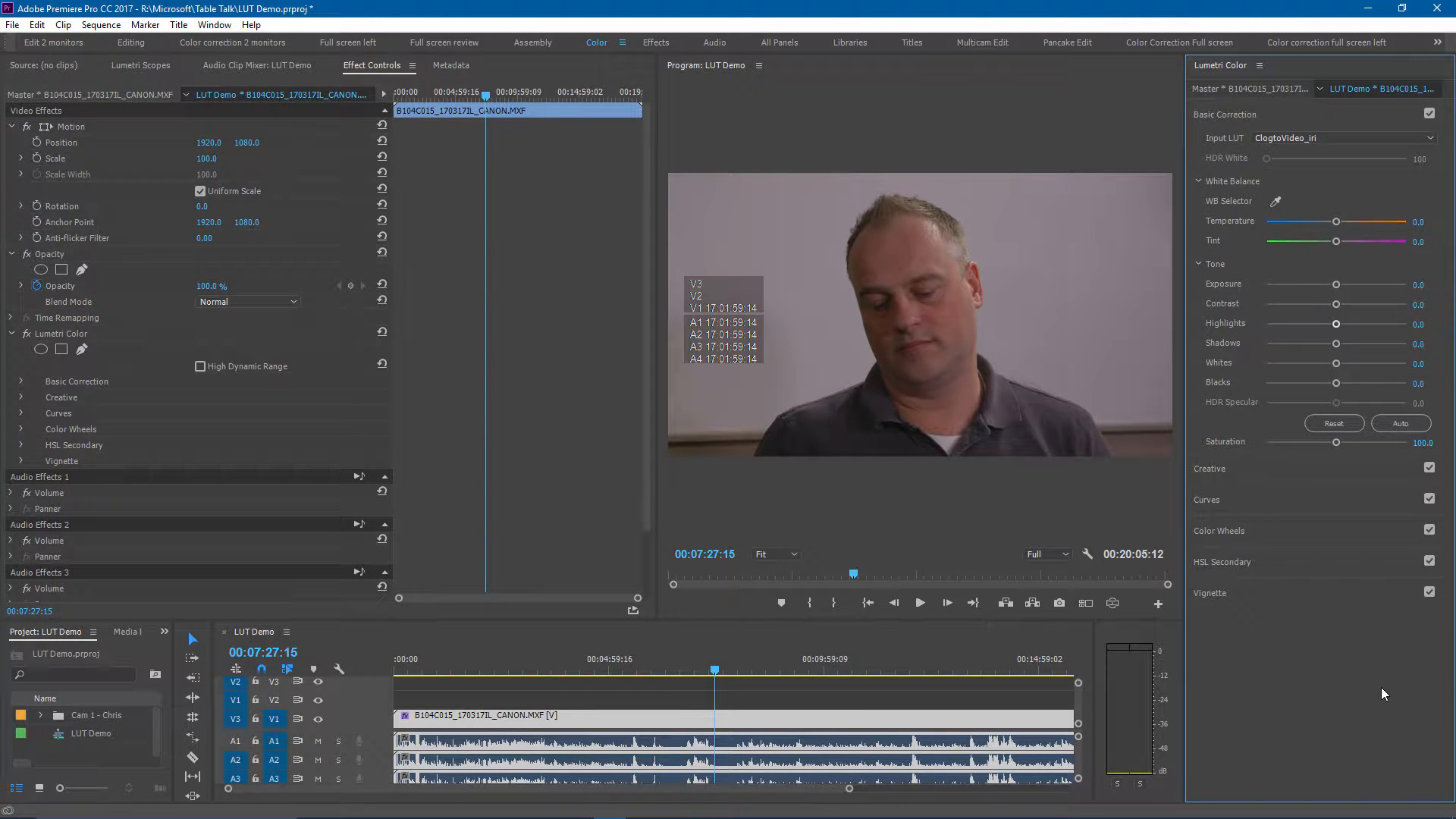
# Set the clip's Exposure to 0.8 and its Blacks to -37.0, judging the levels on the Lumetri scopes.
pyautogui.click(156, 64)
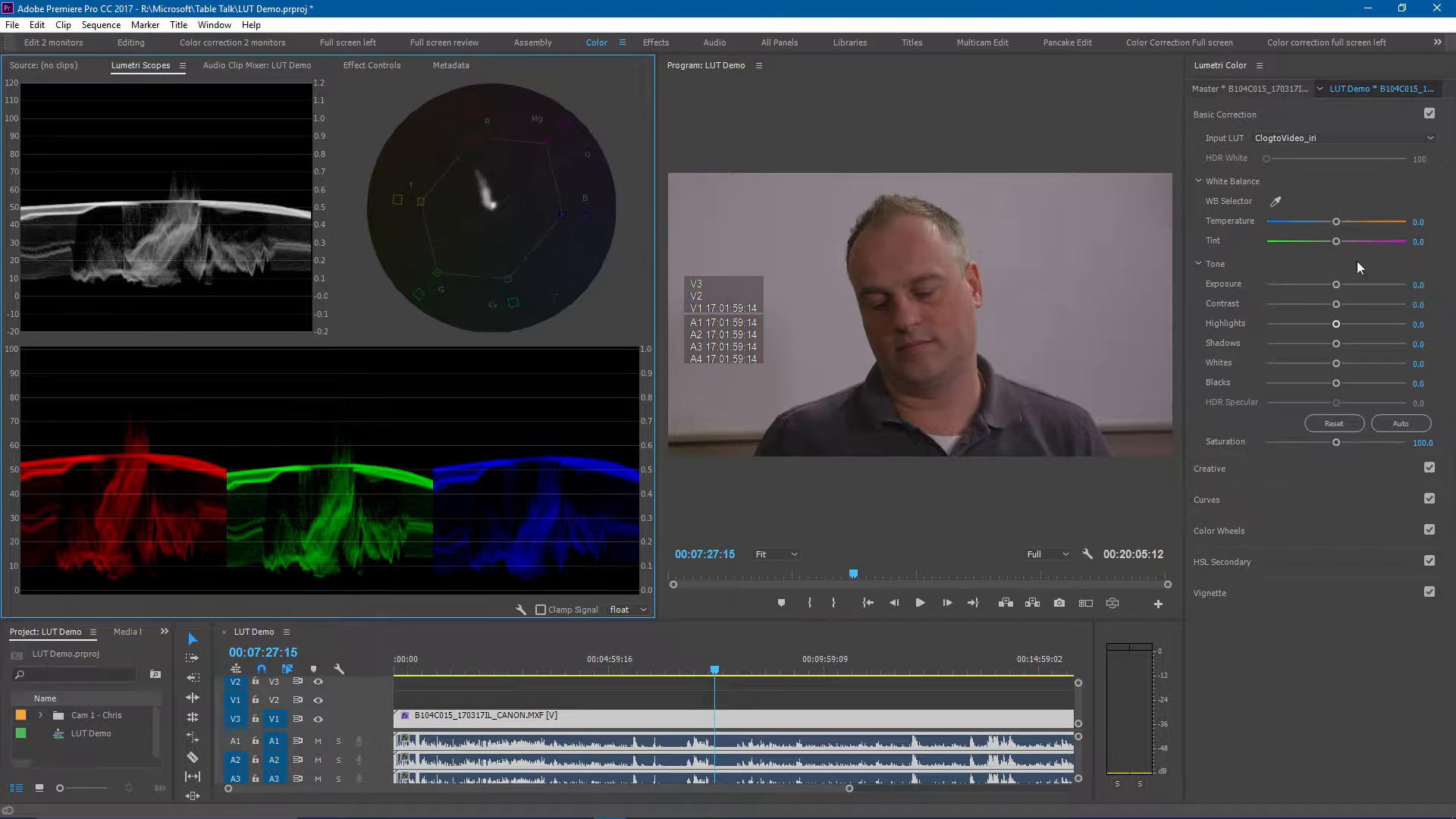
pyautogui.moveTo(1339, 284); pyautogui.dragTo(1348, 297)
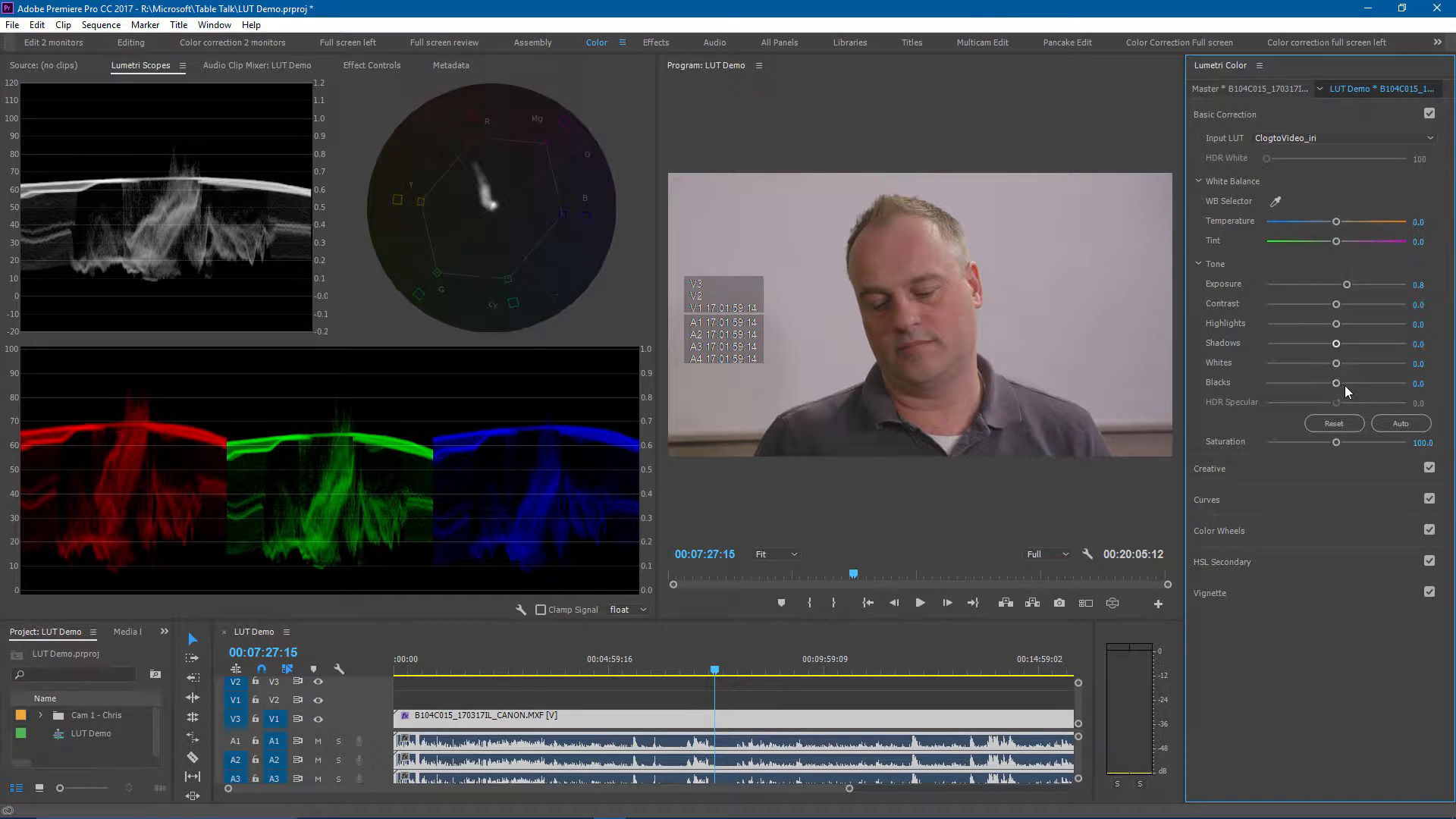
pyautogui.moveTo(1335, 381); pyautogui.dragTo(1311, 395)
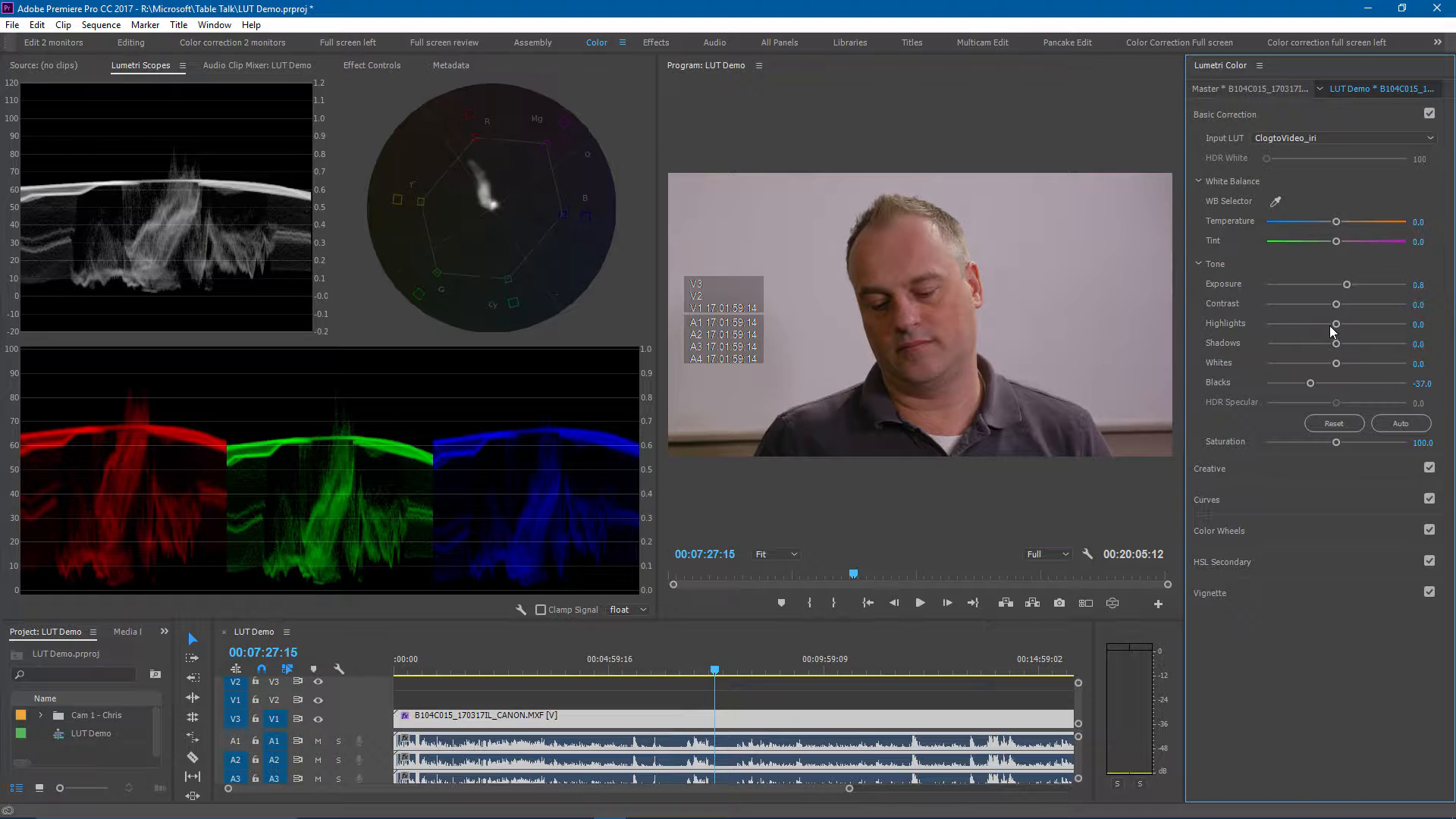
# Refine the basic correction with Contrast at 5.4, Shadows at 23.9, Highlights at -8.7 and Saturation at 109.8.
pyautogui.moveTo(1337, 304); pyautogui.dragTo(1353, 343)
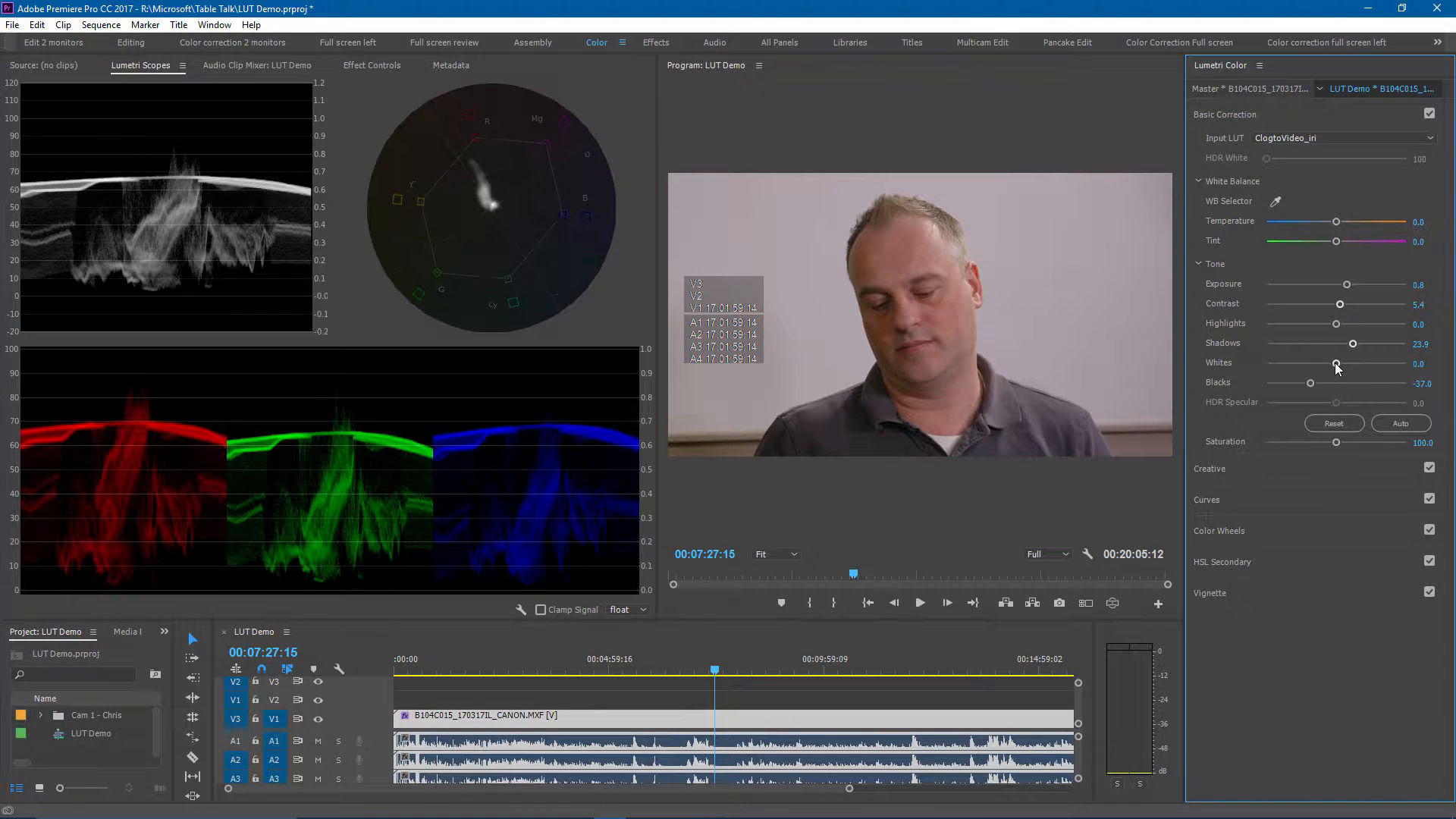
pyautogui.moveTo(1337, 324); pyautogui.dragTo(1334, 325)
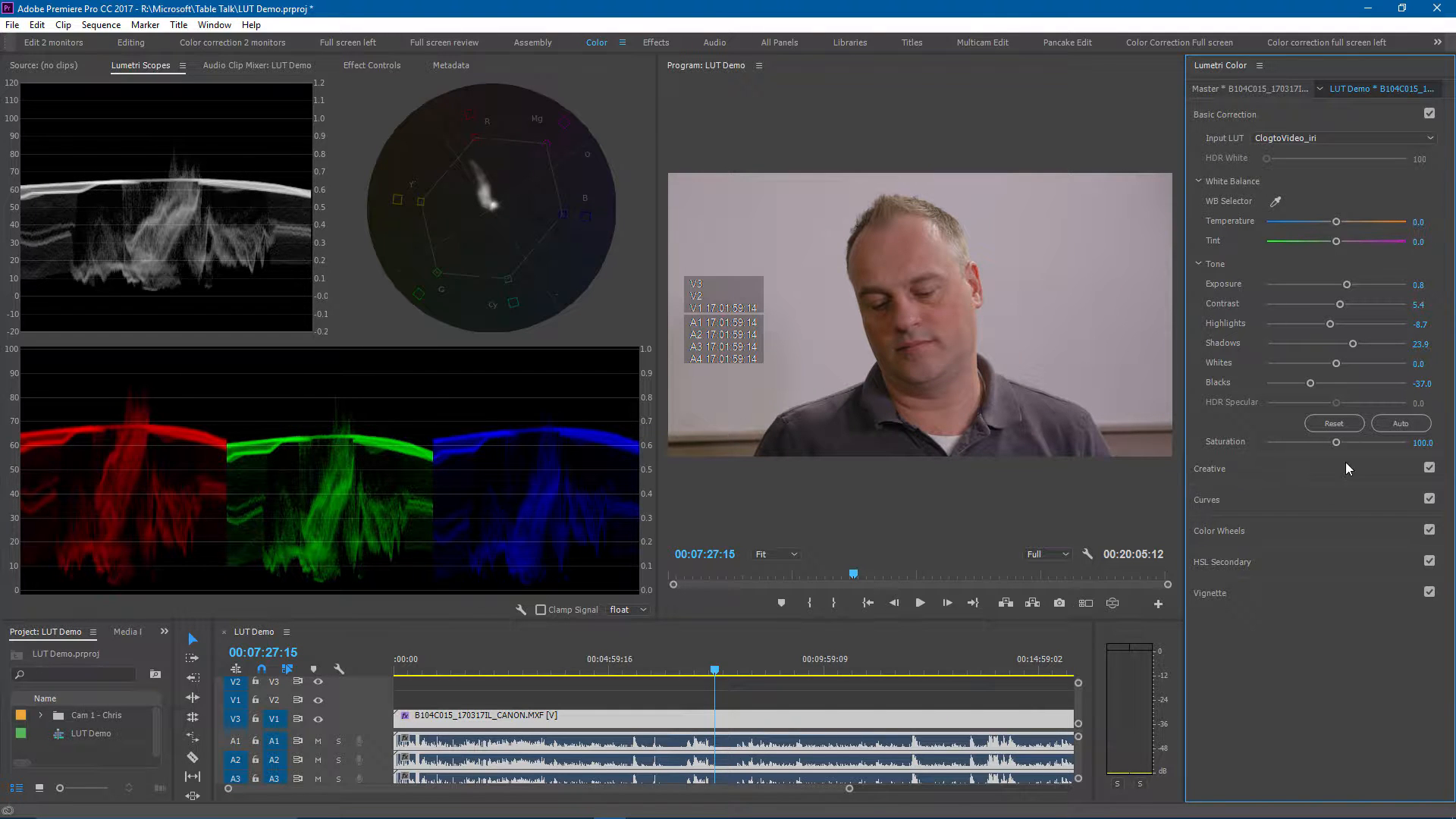
pyautogui.click(1341, 442)
# Shape the master RGB curve into a gentle S, with a lowered shadow point and a raised highlight point.
pyautogui.click(1206, 501)
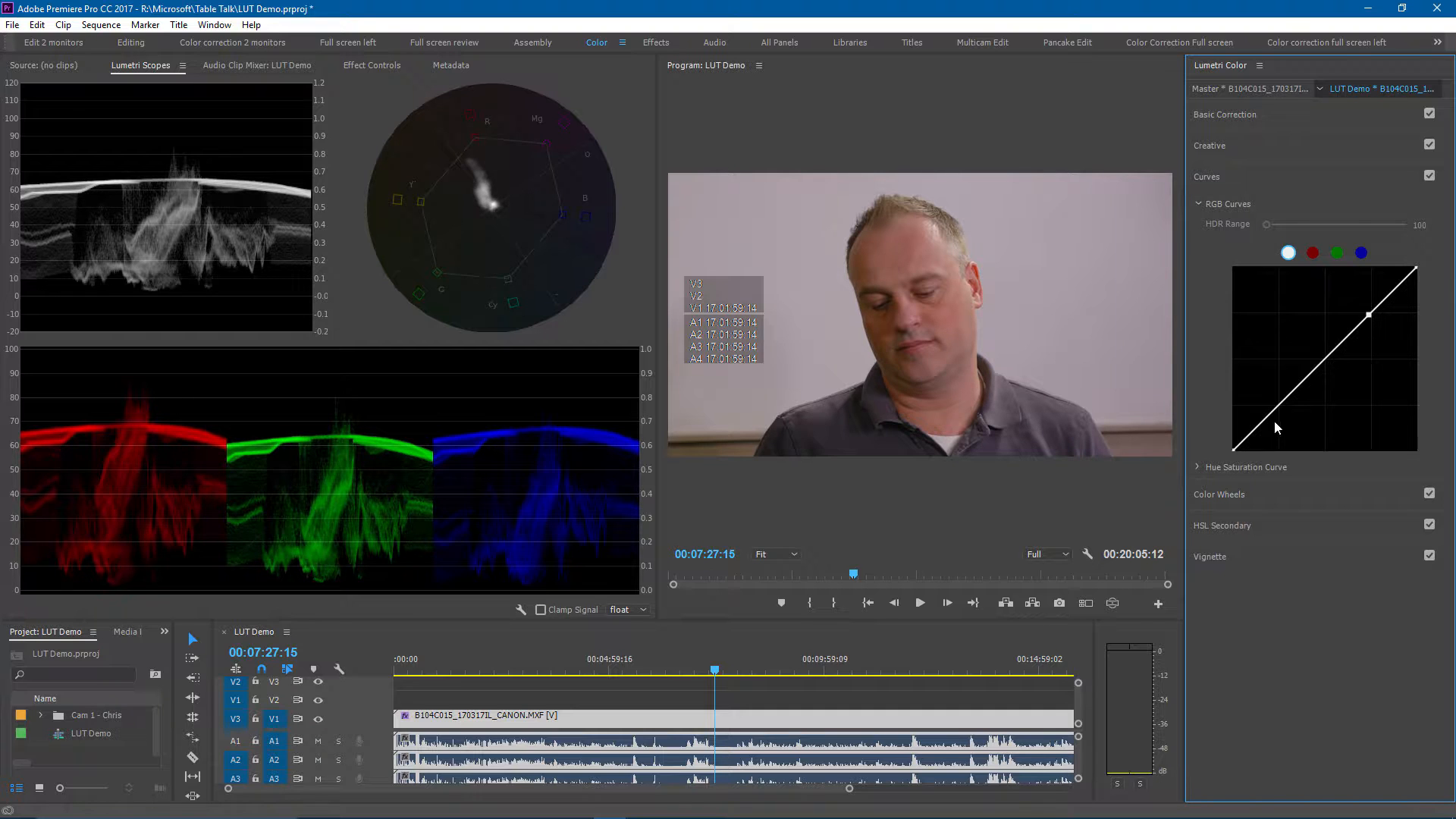
pyautogui.moveTo(1274, 408); pyautogui.dragTo(1276, 415)
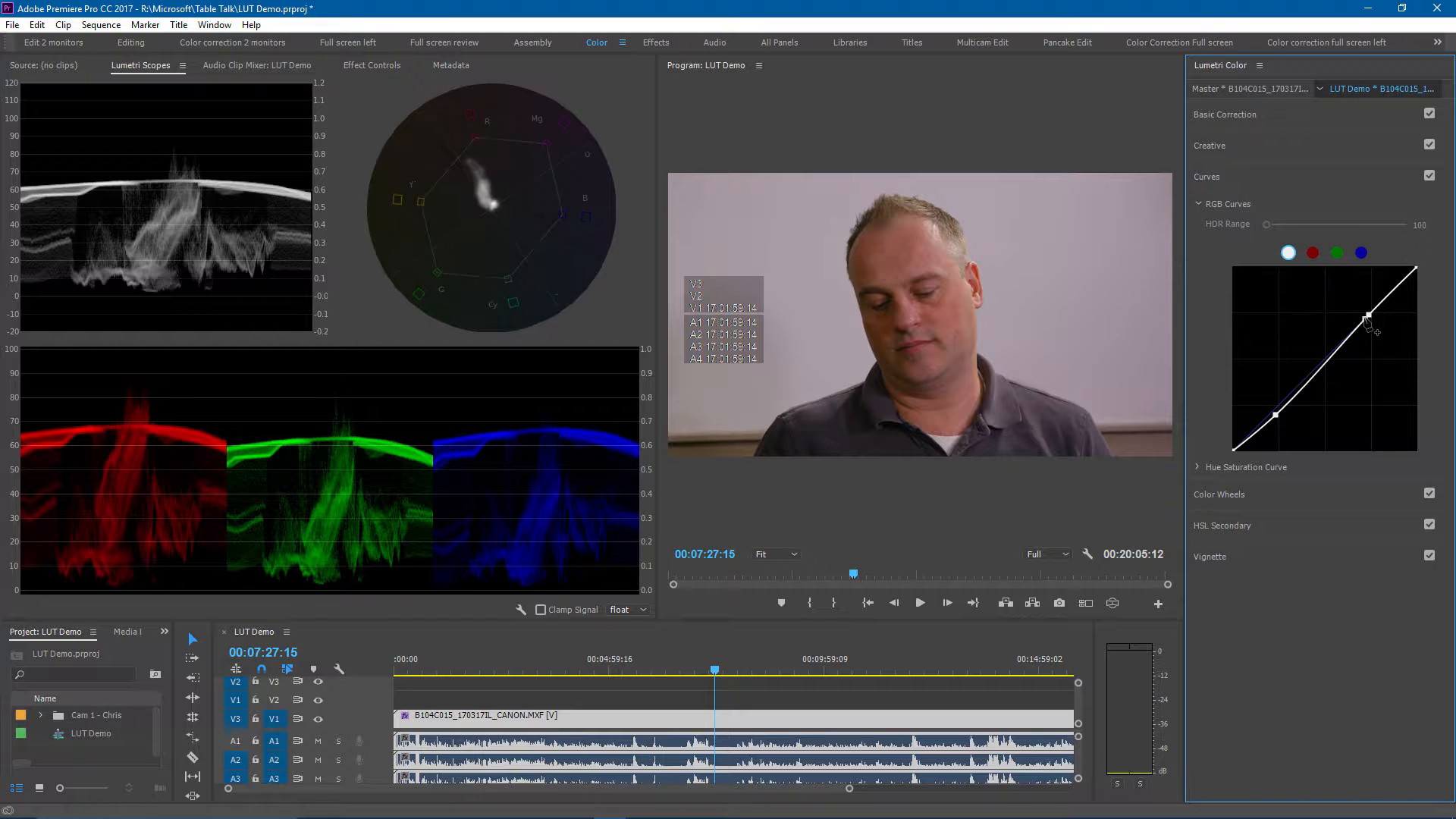
pyautogui.moveTo(1369, 314); pyautogui.dragTo(1354, 328)
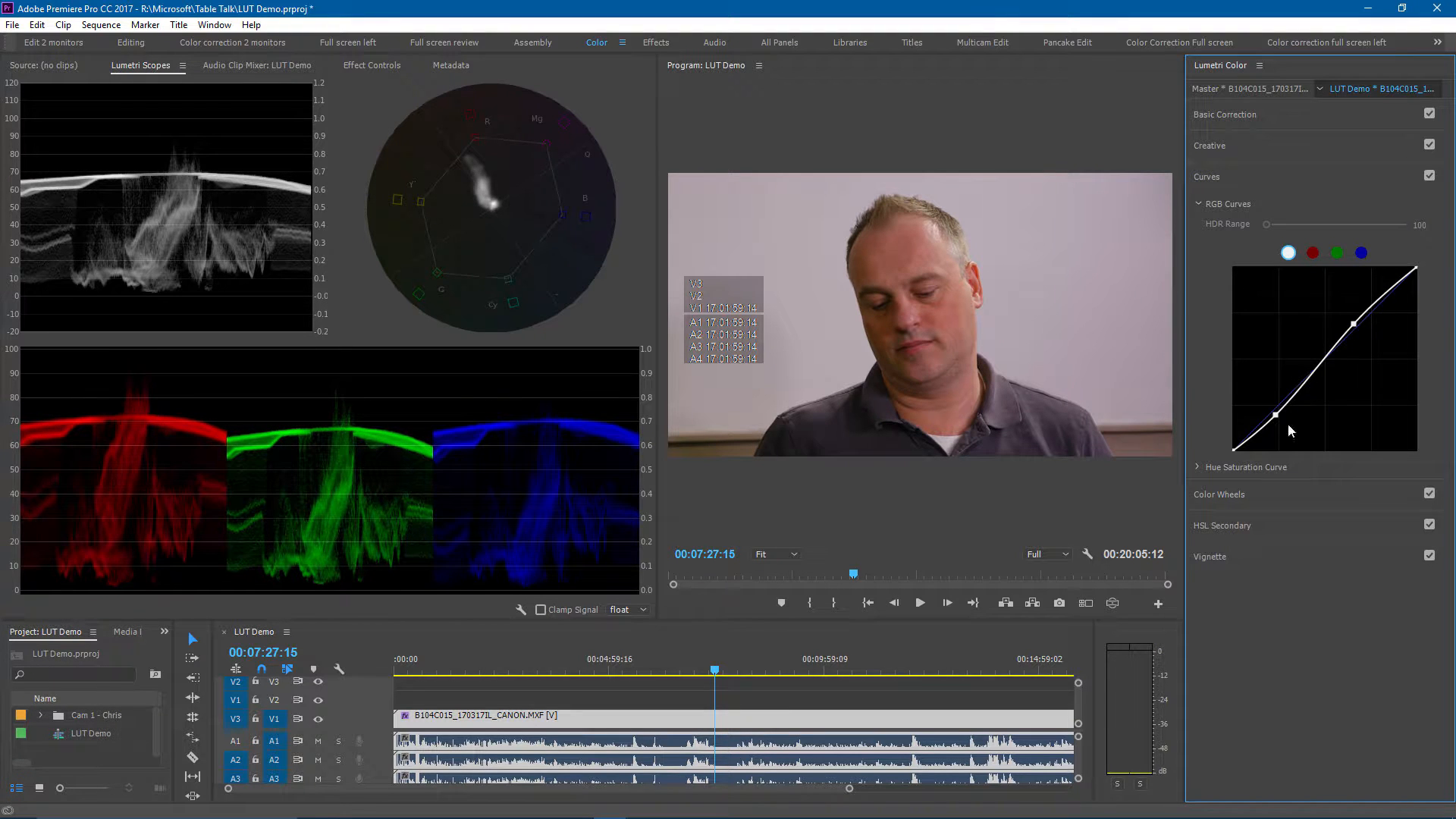
pyautogui.moveTo(1275, 415); pyautogui.dragTo(1279, 413)
pyautogui.click(1430, 176)
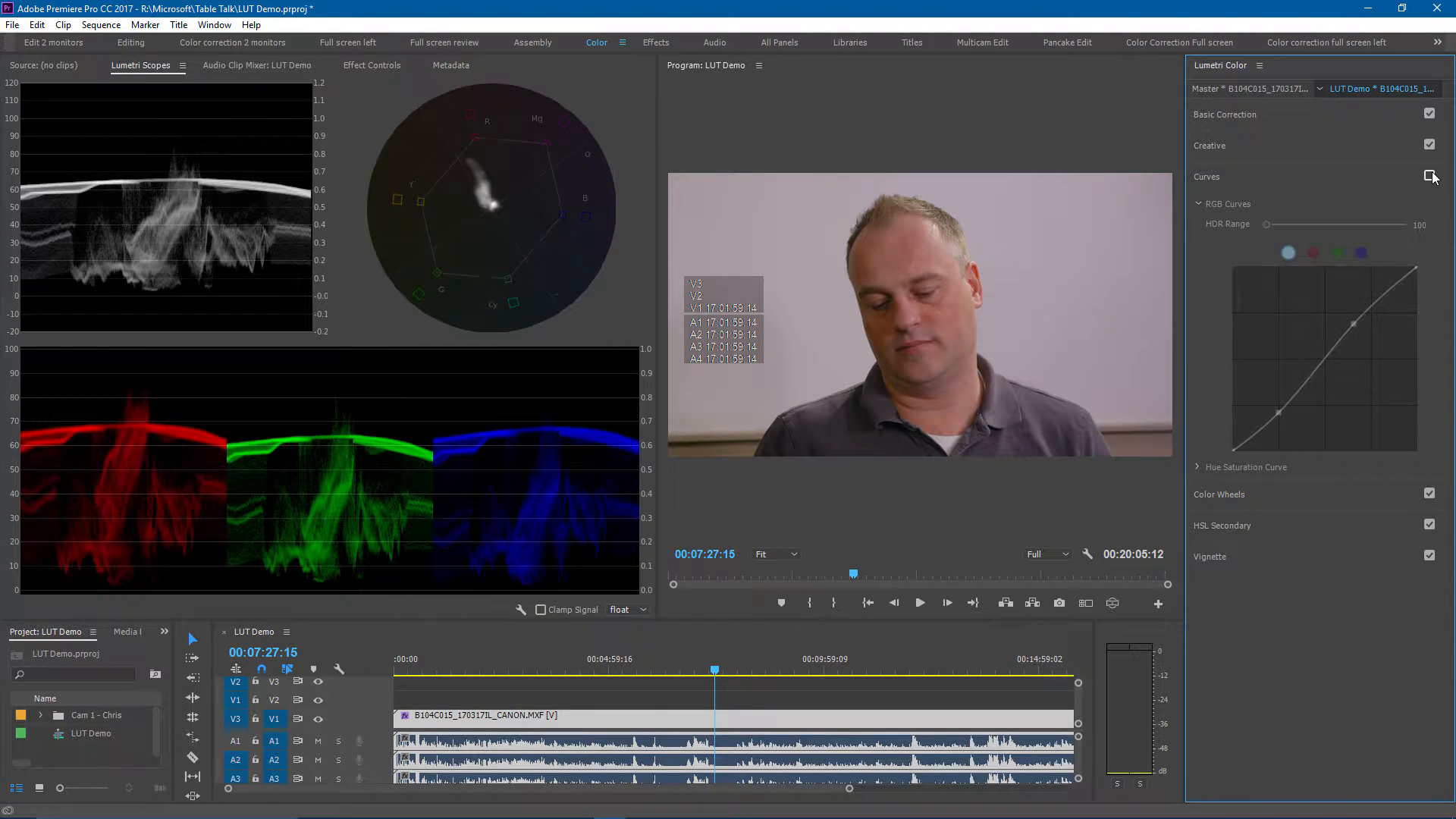
pyautogui.click(1430, 177)
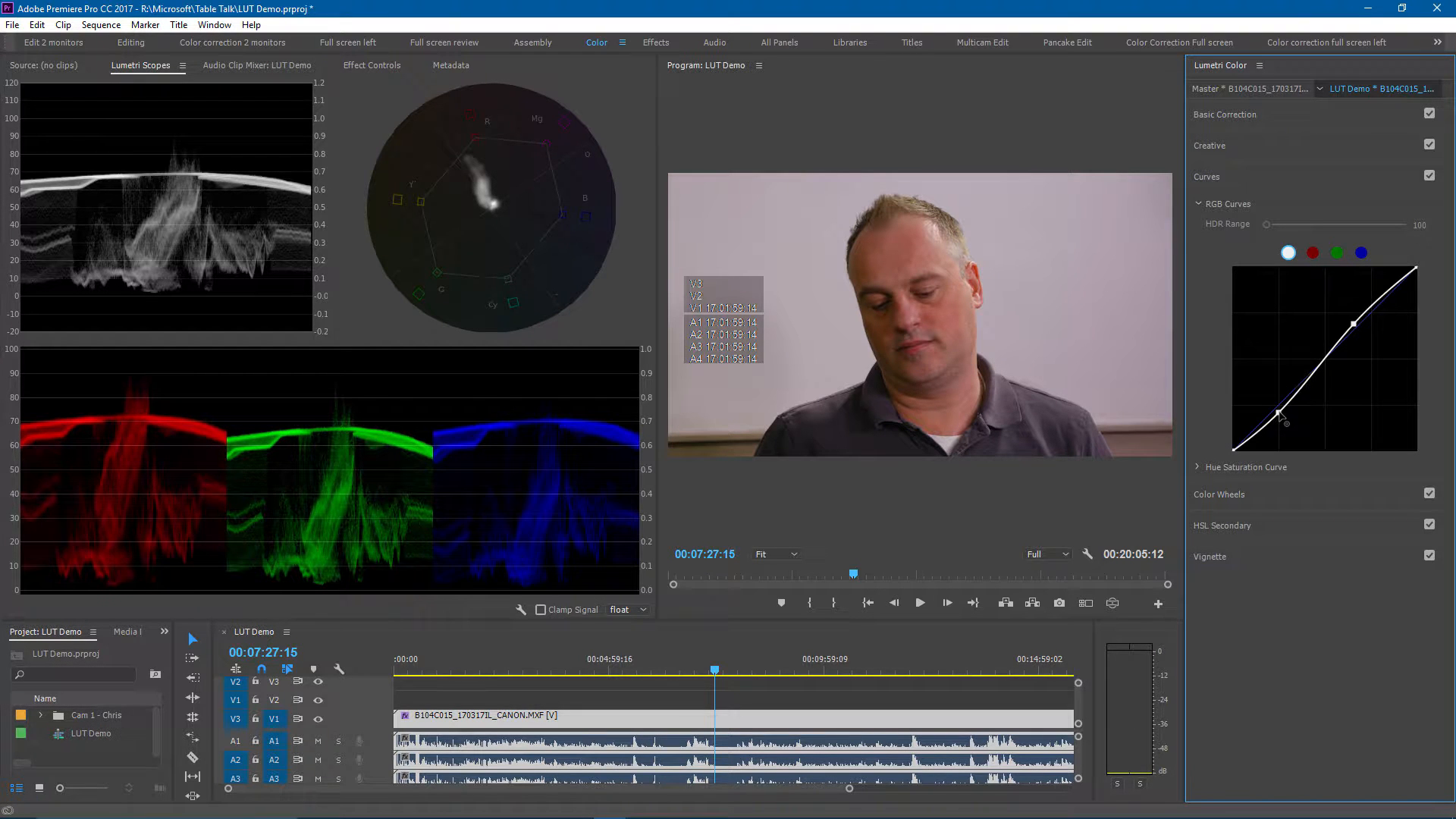
pyautogui.moveTo(1279, 415); pyautogui.dragTo(1276, 415)
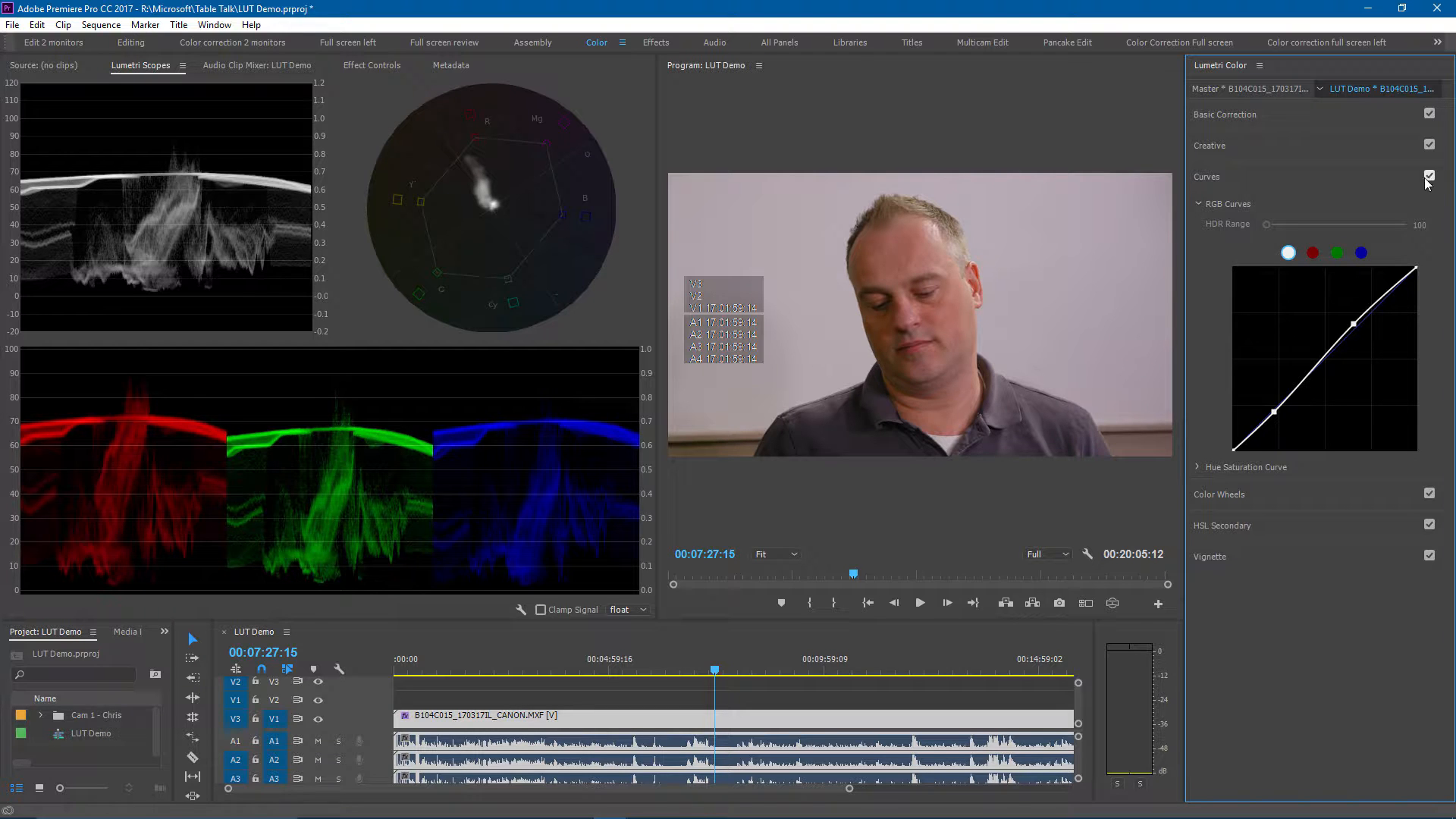
# Compare the clip with the Curves and Basic Correction adjustments off and on, leaving both enabled.
pyautogui.click(1430, 177)
pyautogui.click(1429, 177)
pyautogui.click(1429, 114)
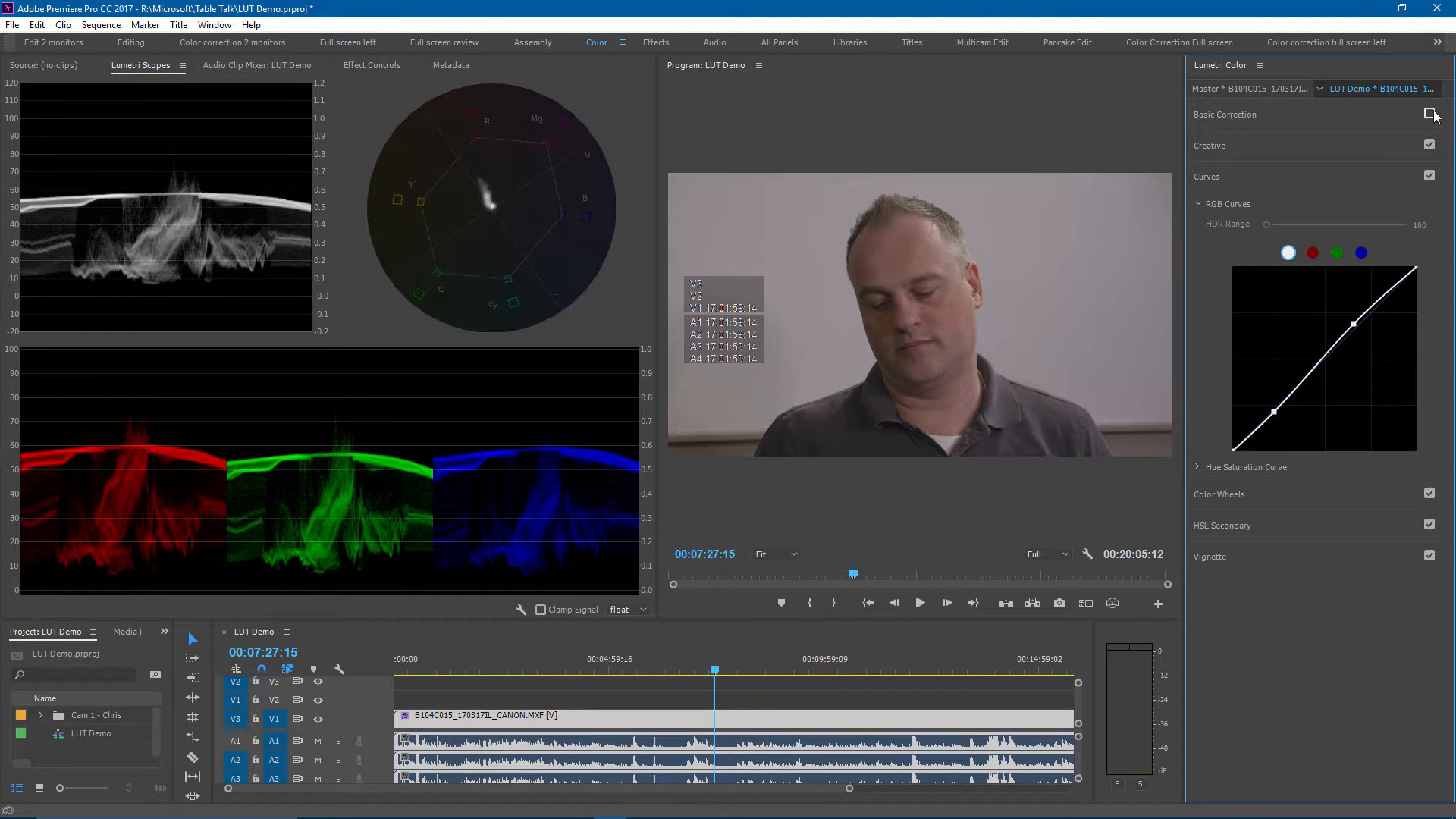
pyautogui.click(1430, 177)
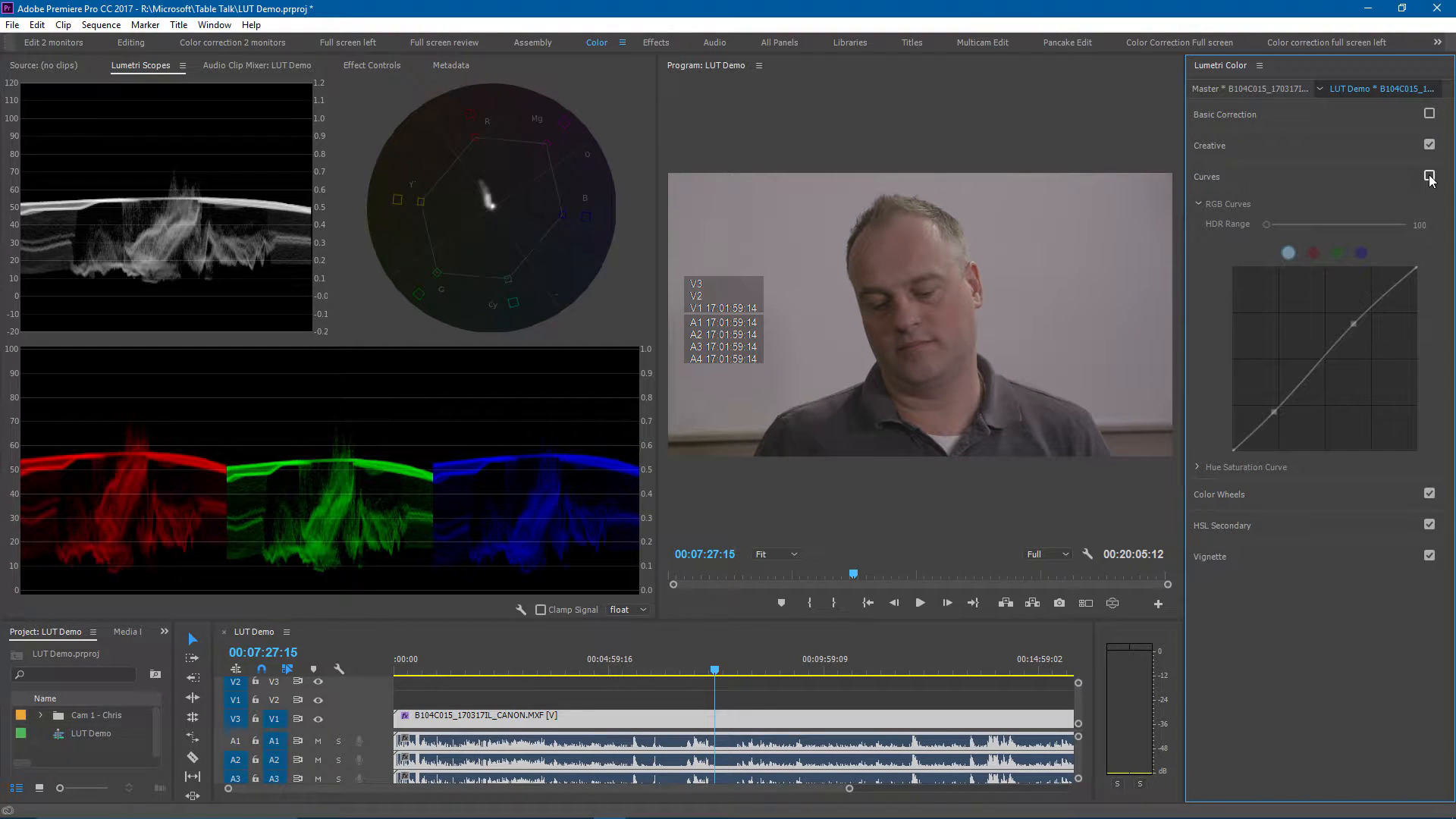
pyautogui.click(1430, 114)
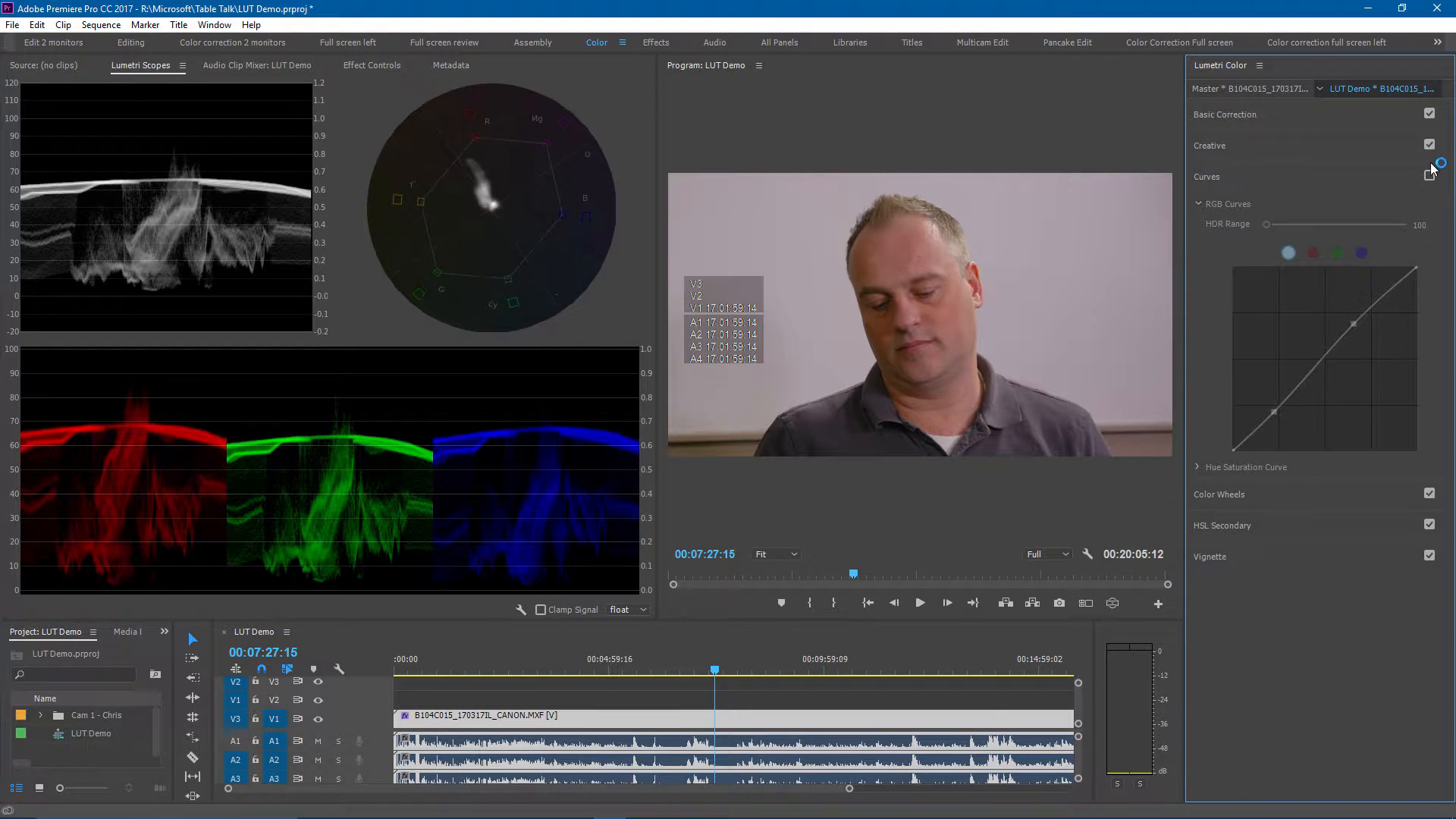
pyautogui.click(1430, 177)
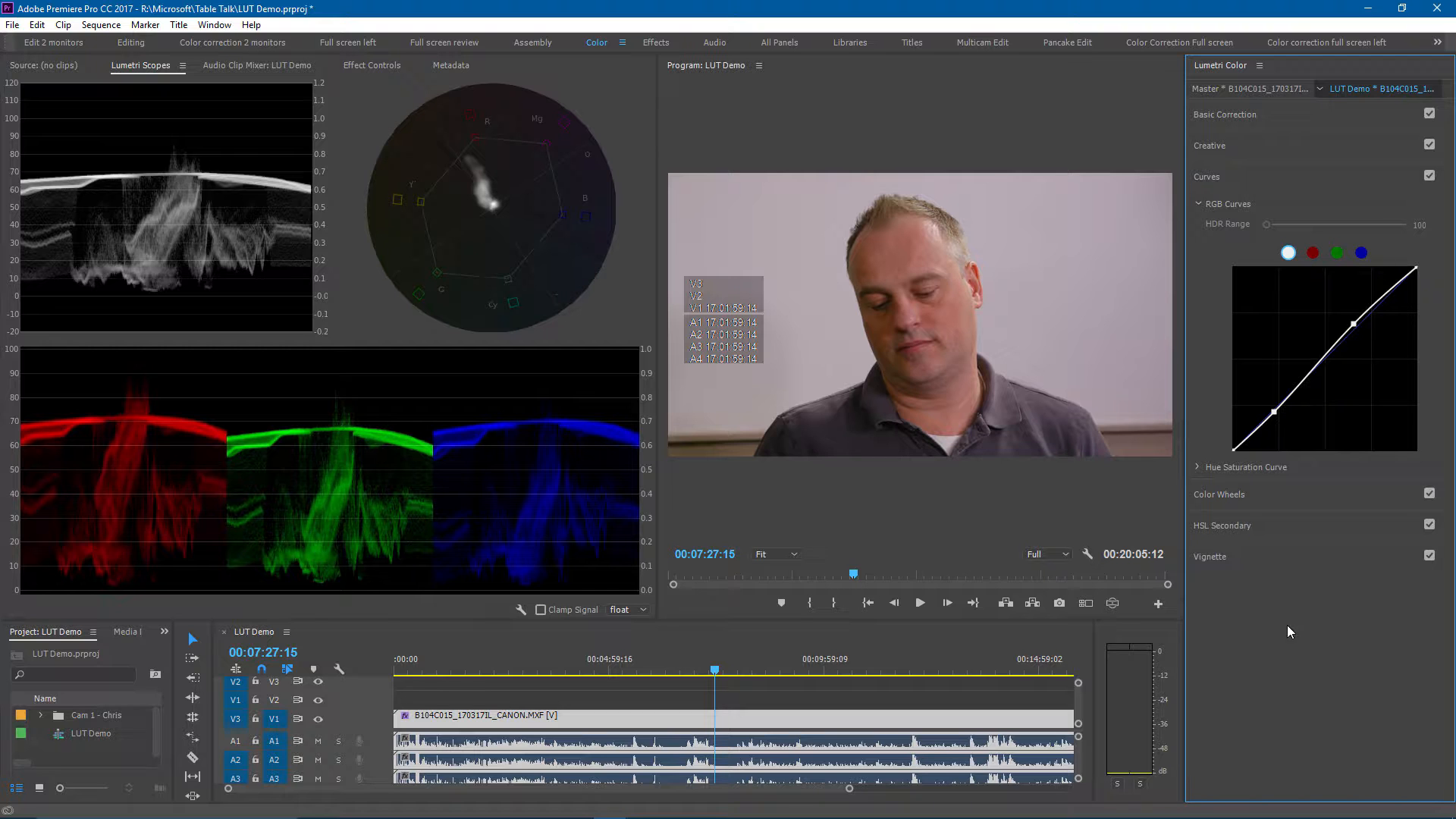
# Try the Shadows control in the Color Wheels, and reset all of the clip's Lumetri Color settings.
pyautogui.click(1269, 498)
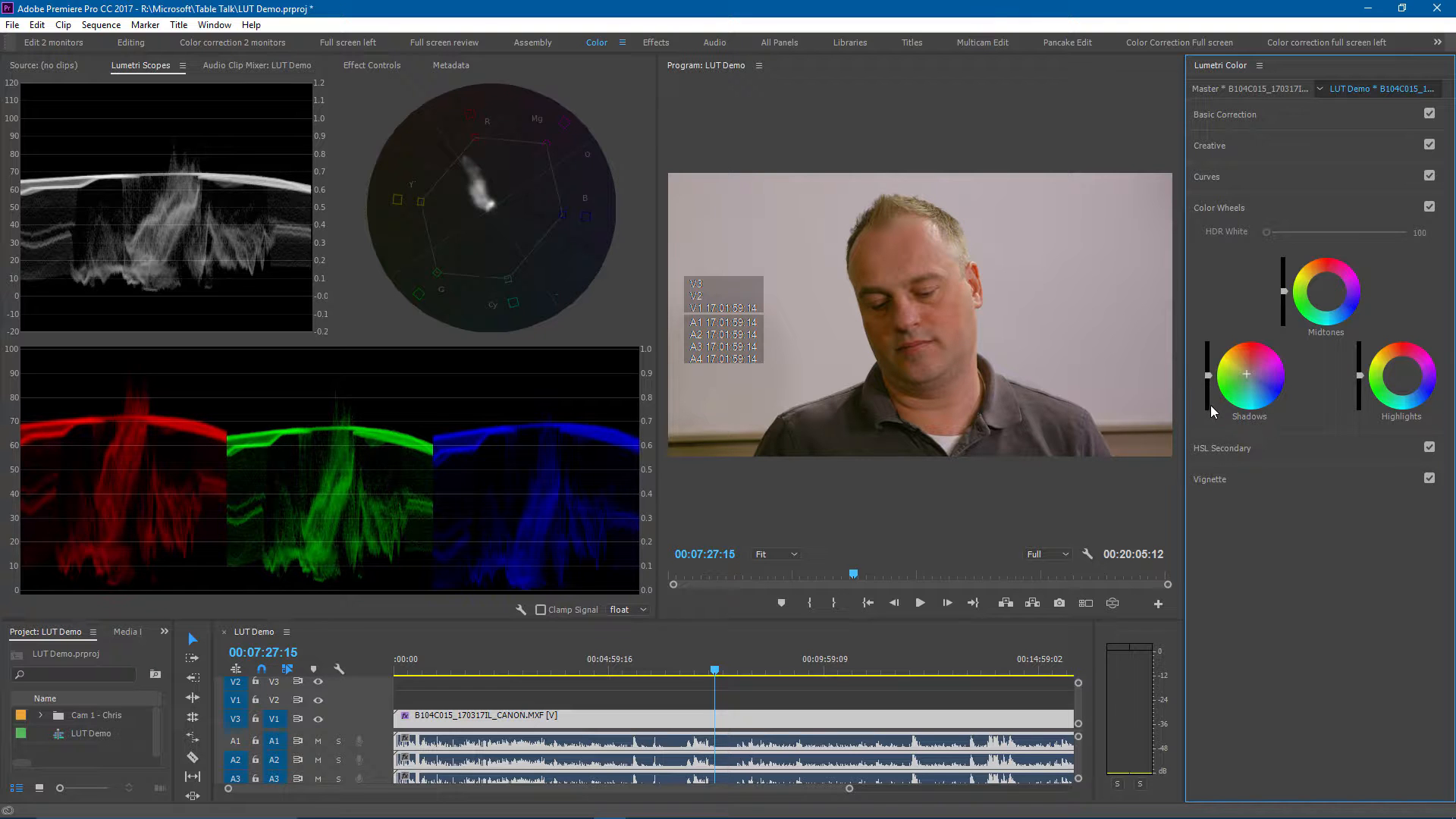
pyautogui.moveTo(1208, 376); pyautogui.dragTo(1208, 374)
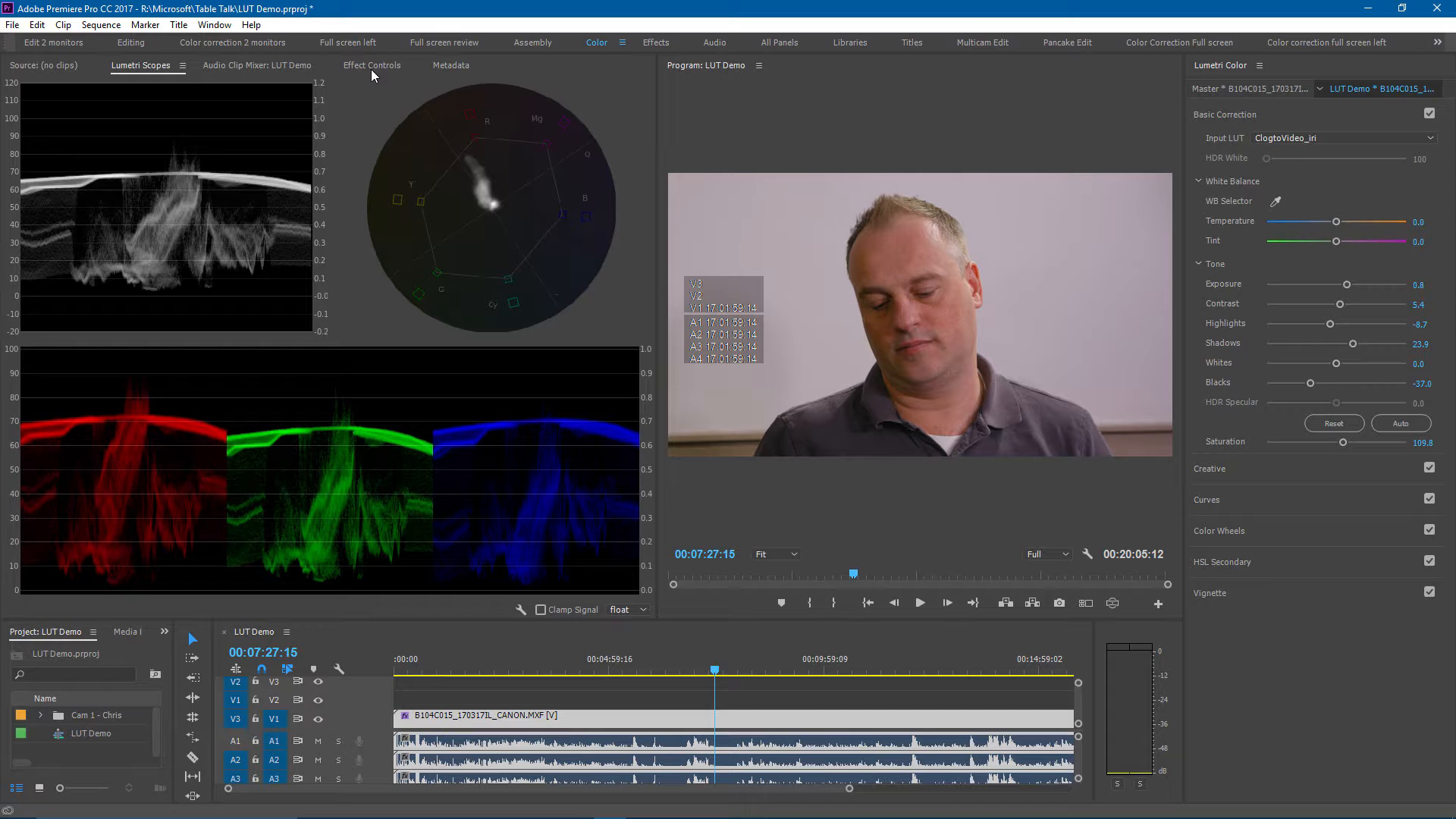
pyautogui.click(369, 66)
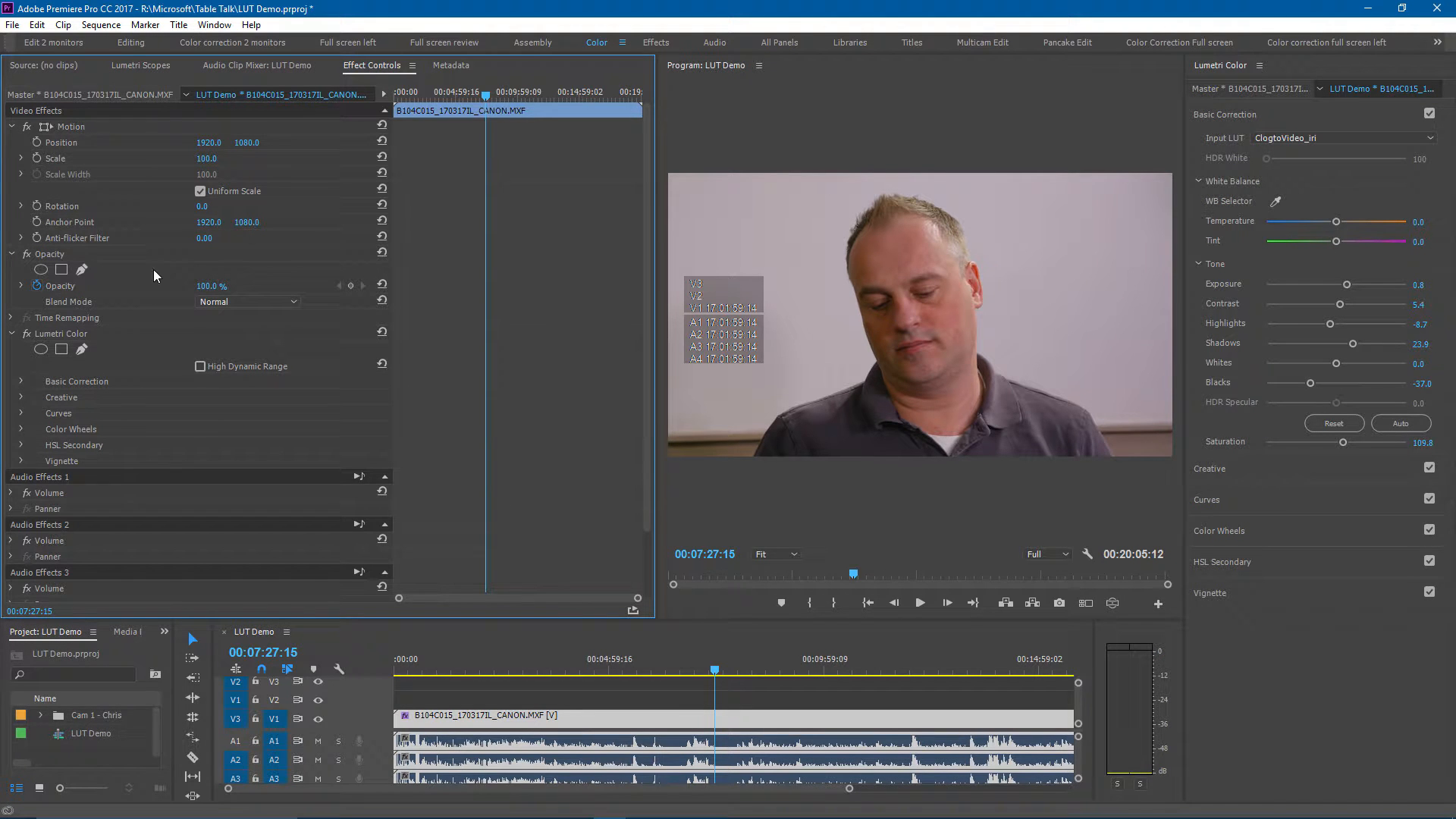
pyautogui.click(379, 336)
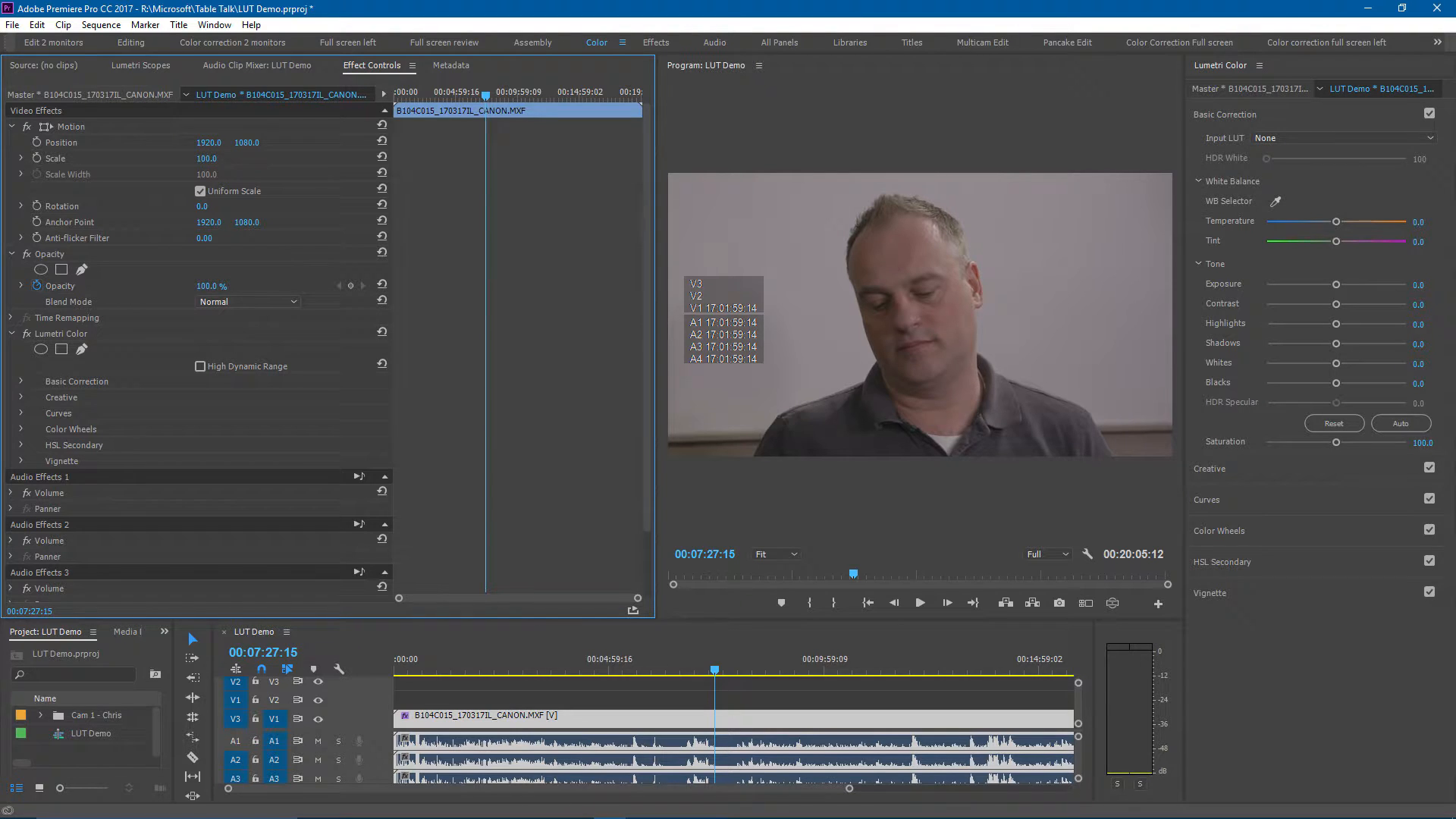
# Load ClogtoVideo_iri.cube as the clip's Input LUT and raise its Exposure to 0.8 with the scopes displayed.
pyautogui.click(1426, 139)
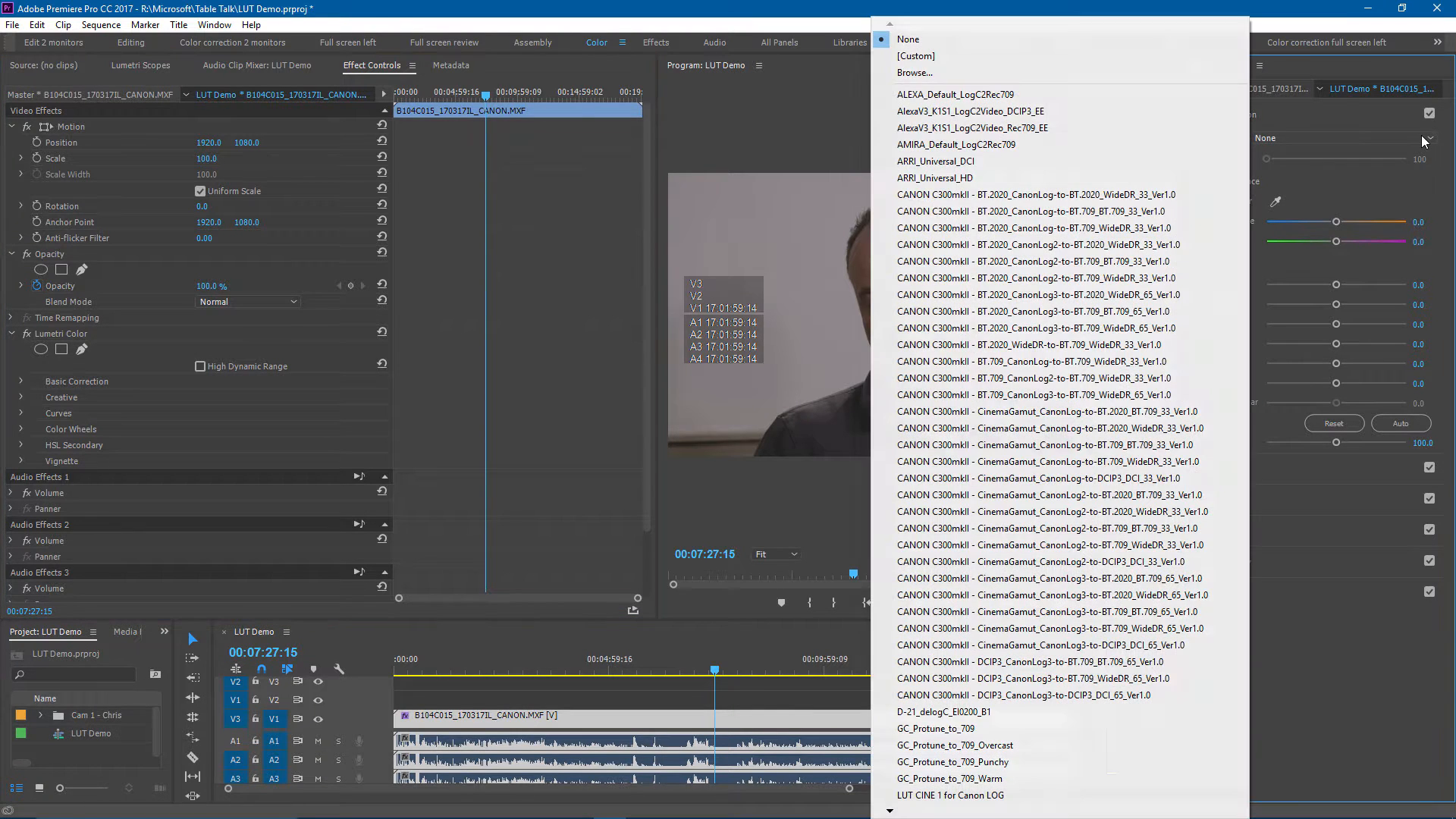
pyautogui.click(970, 73)
pyautogui.click(281, 154)
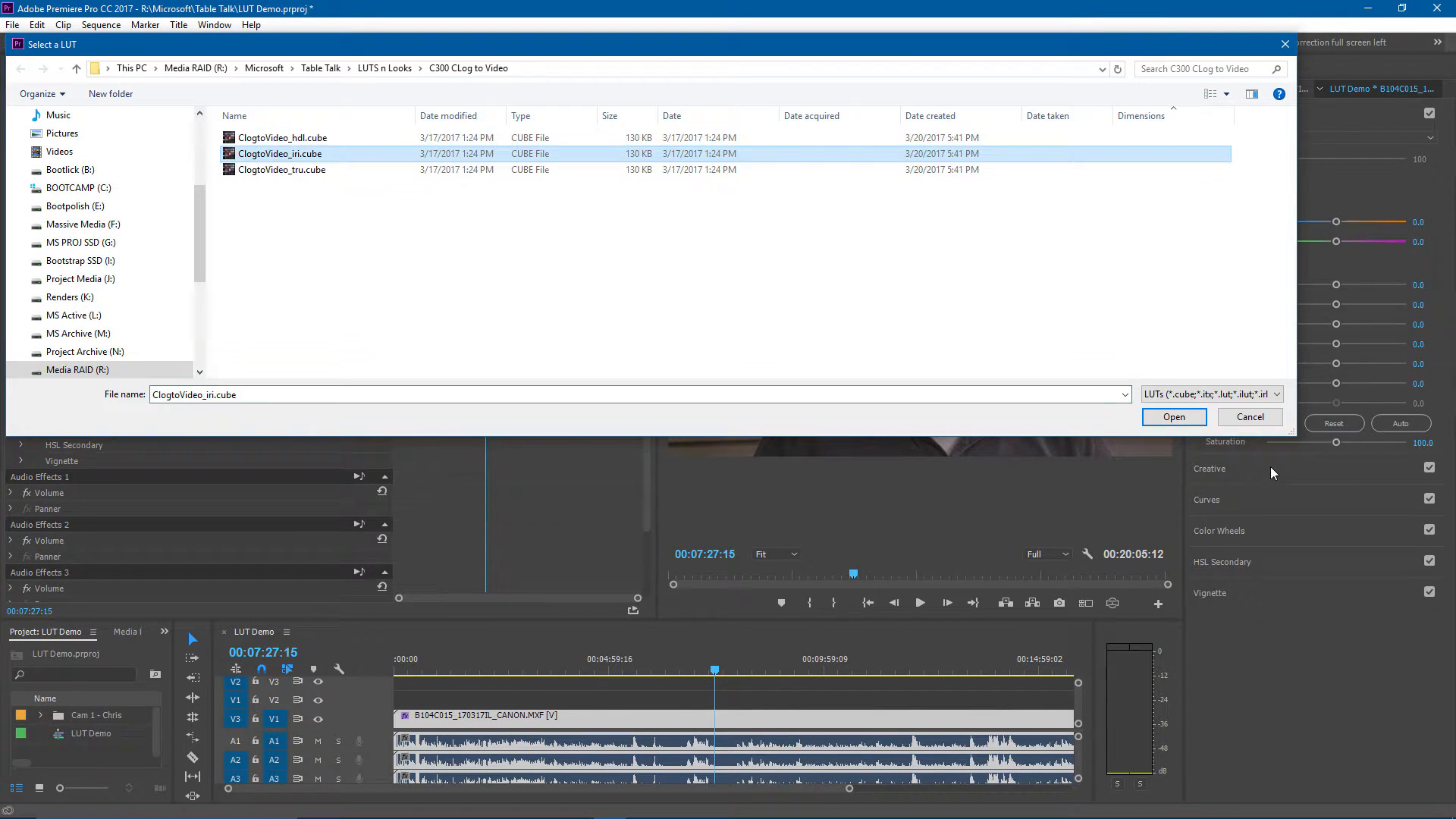
pyautogui.click(1175, 417)
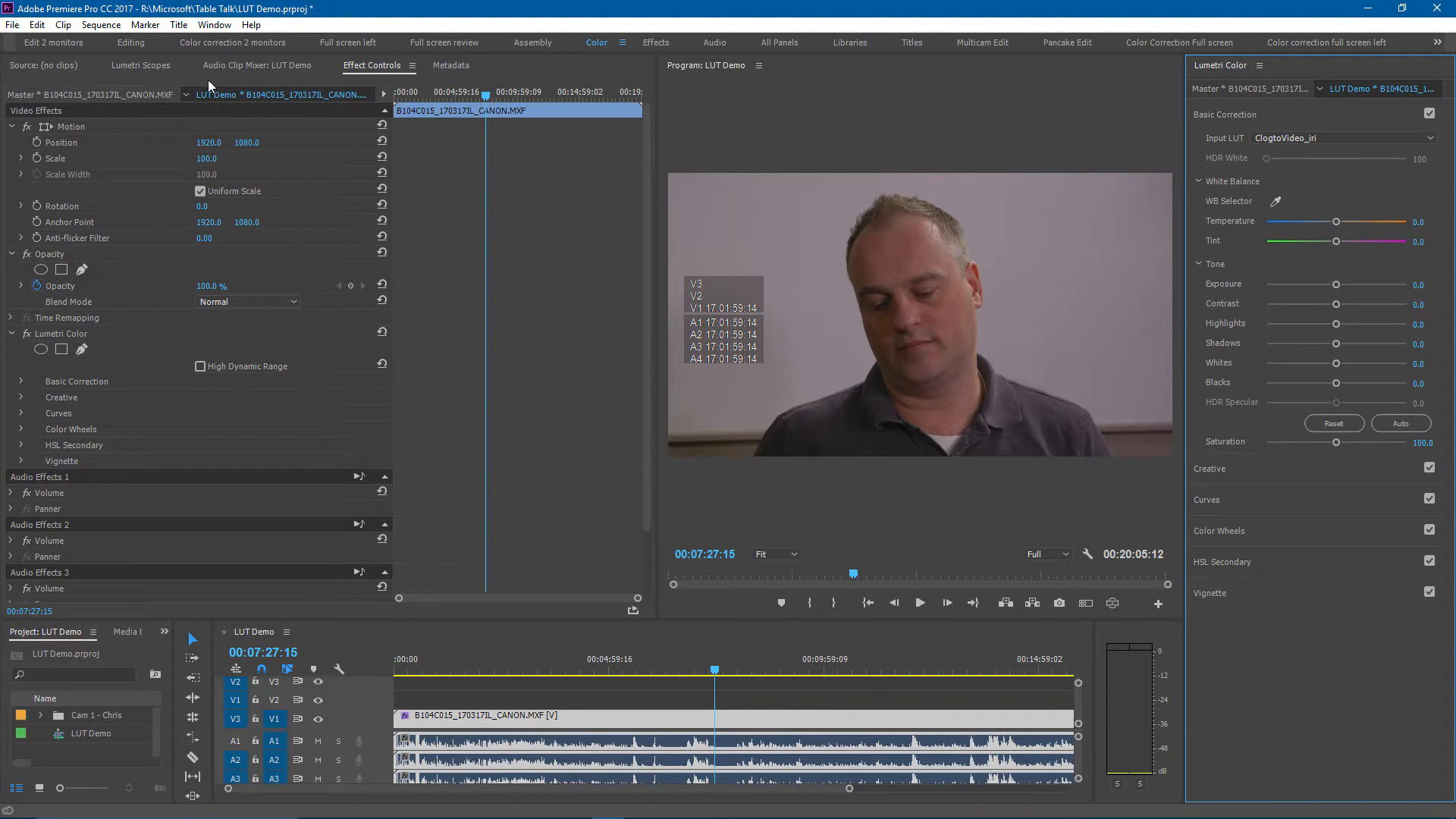
pyautogui.click(153, 63)
pyautogui.moveTo(1339, 282); pyautogui.dragTo(1347, 282)
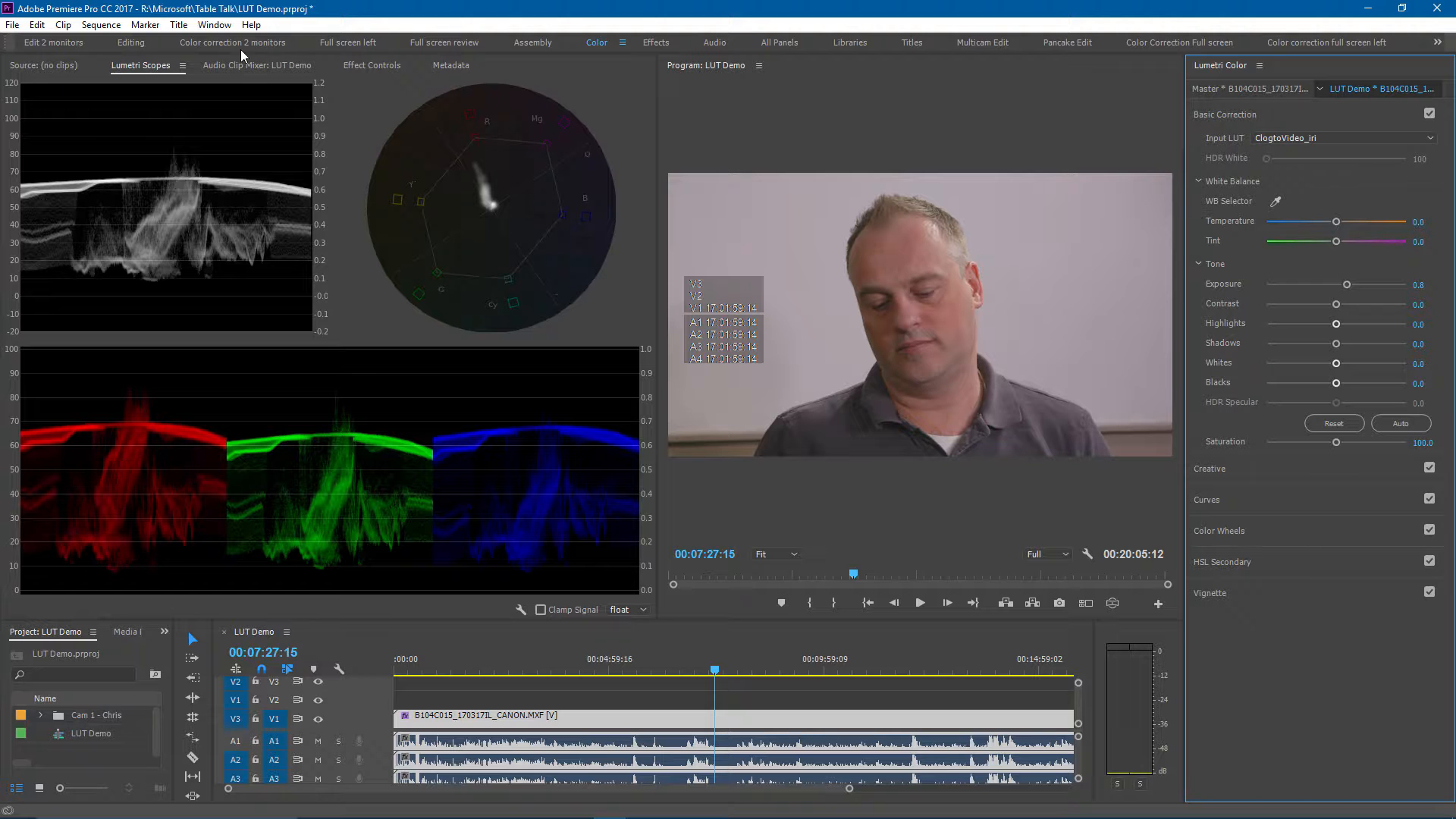
# Draw a closed freehand Opacity mask around the man's face so that only his skin is isolated.
pyautogui.click(351, 68)
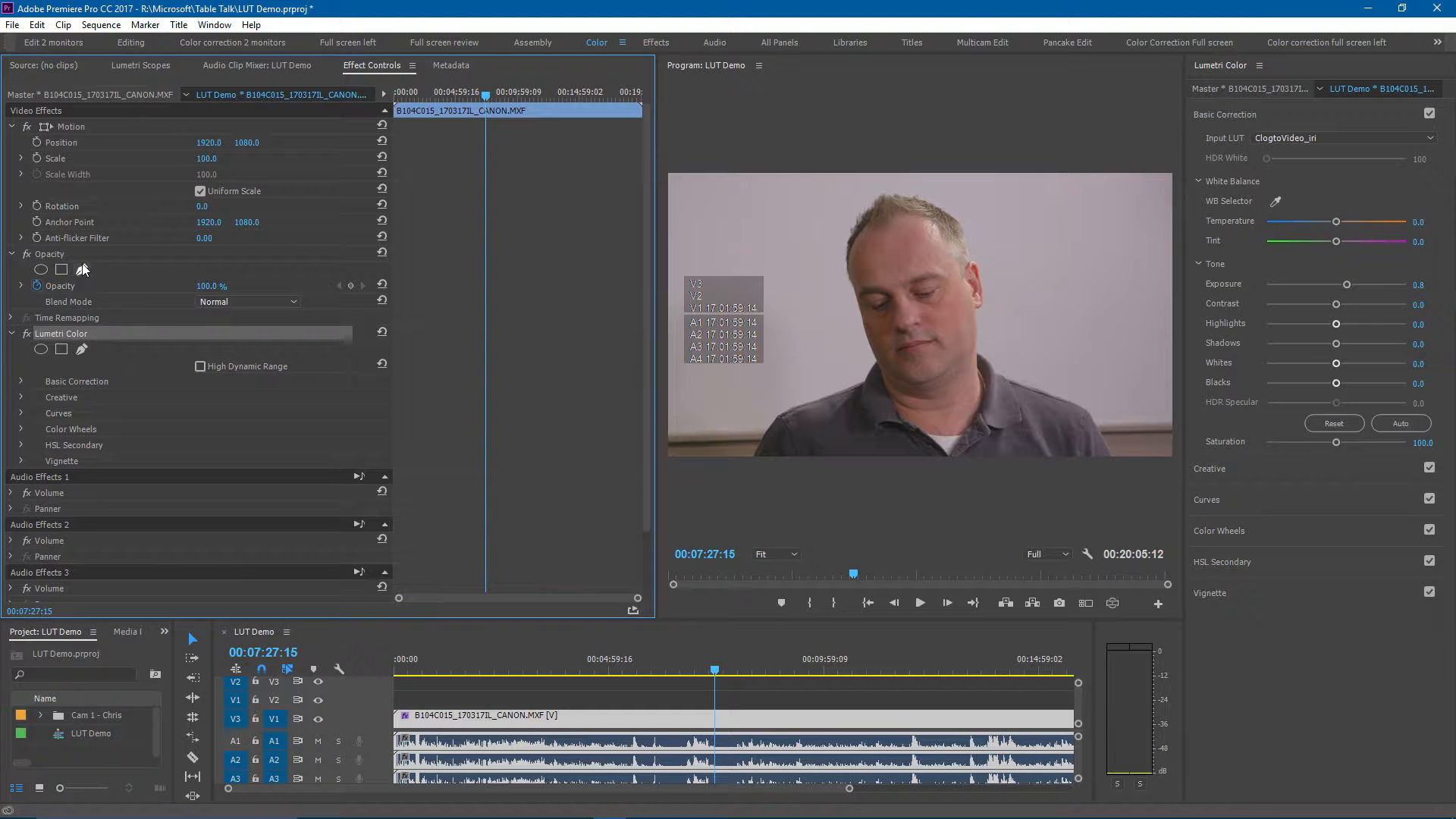
pyautogui.click(82, 270)
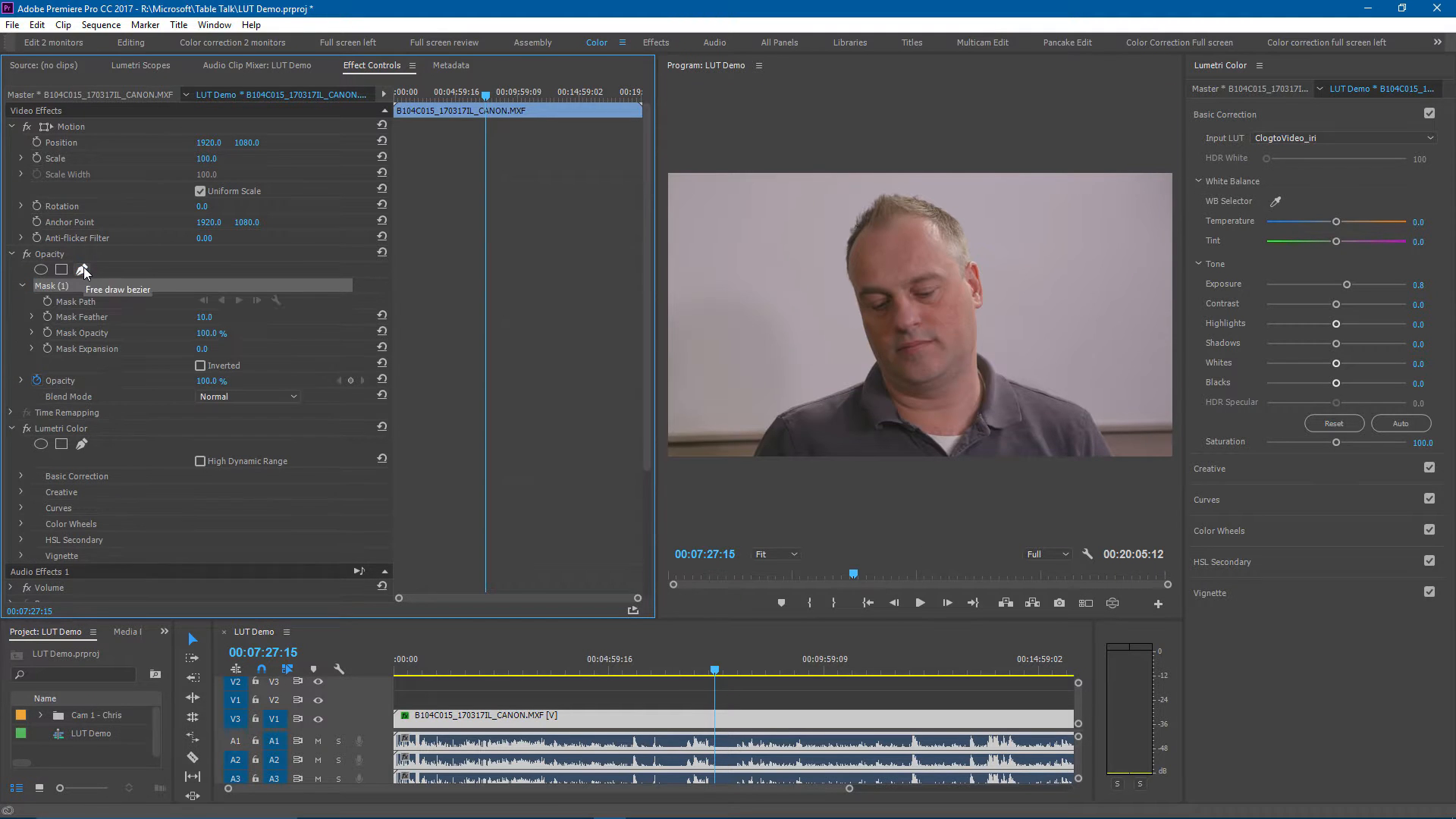
pyautogui.click(859, 241)
pyautogui.moveTo(855, 277); pyautogui.dragTo(885, 328)
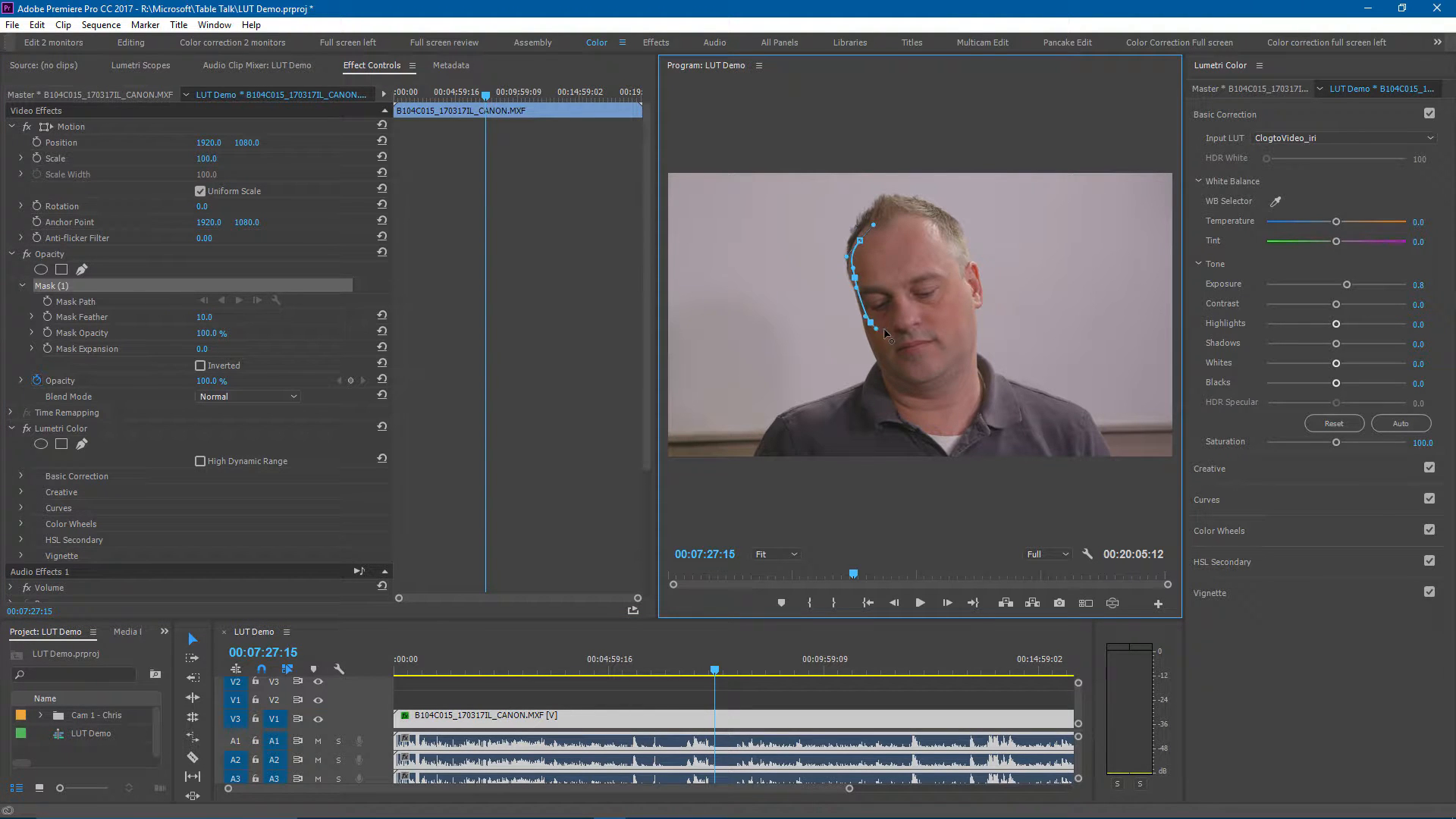
pyautogui.click(894, 357)
pyautogui.moveTo(933, 368); pyautogui.dragTo(901, 233)
pyautogui.click(859, 253)
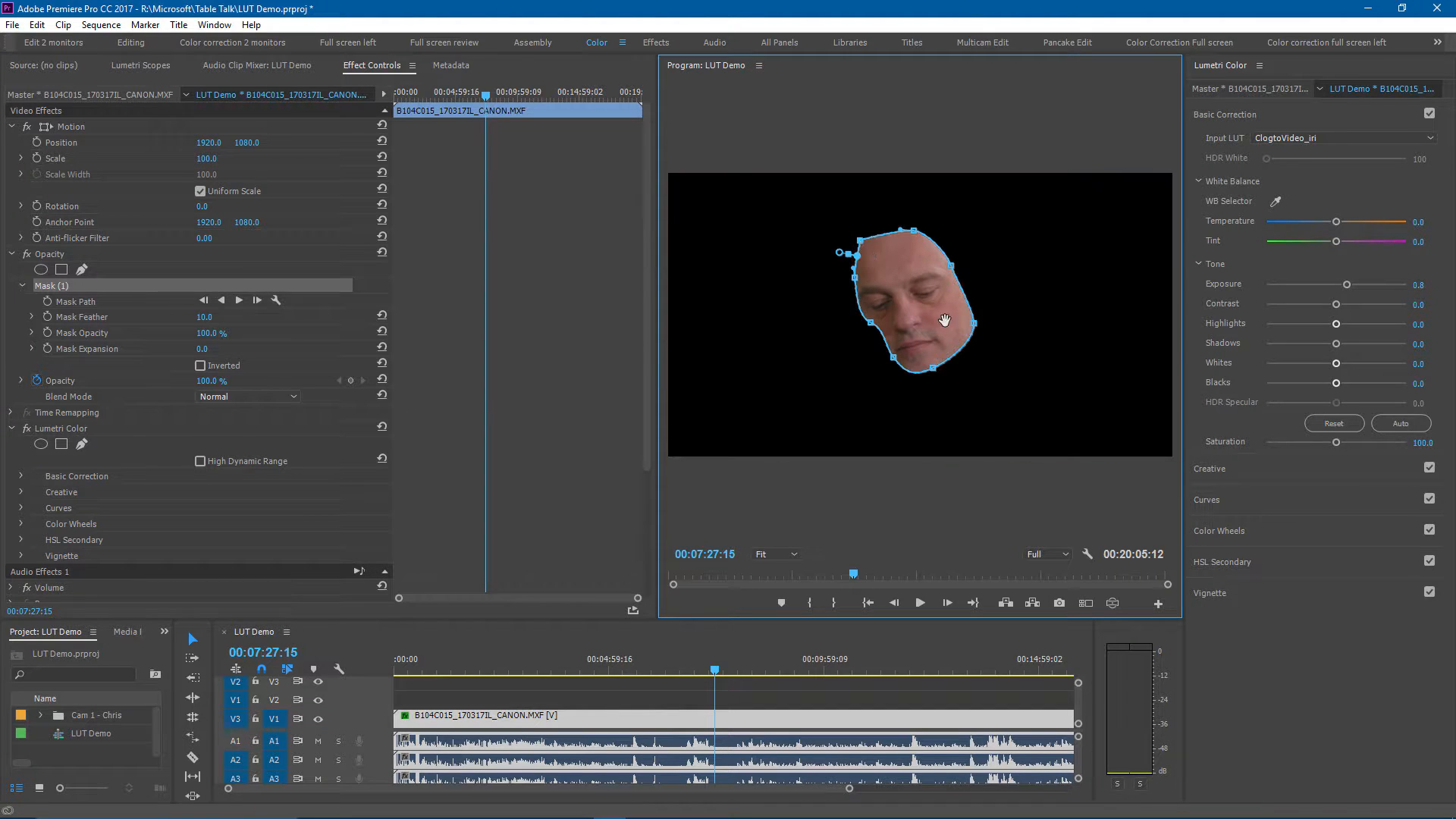
# Set the clip's Tint to -3.3, checking the masked skin against the skin tone line on the vectorscope.
pyautogui.press('space')
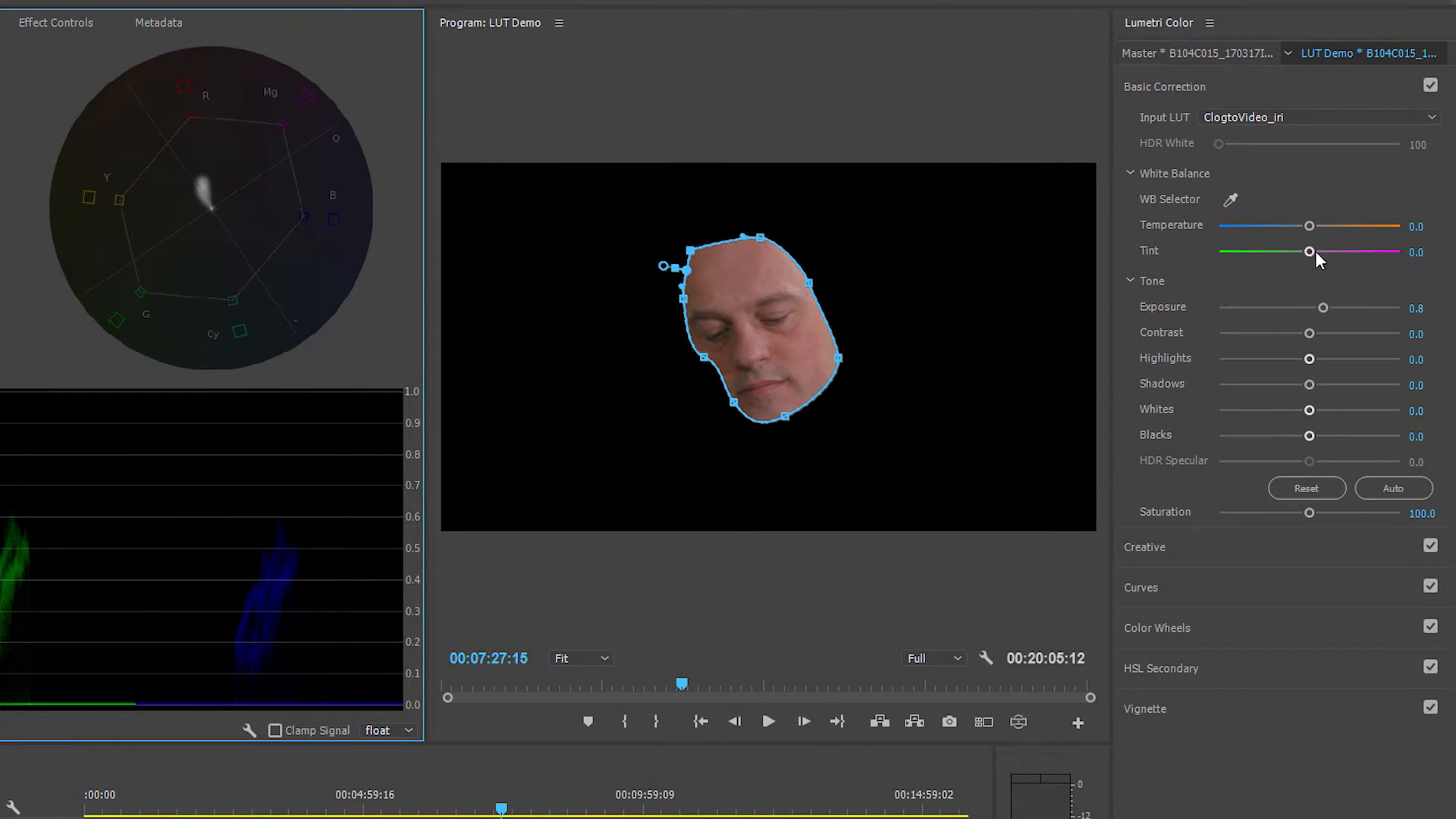
pyautogui.moveTo(1309, 250)
pyautogui.mouseDown()
pyautogui.moveTo(1218, 263)
pyautogui.moveTo(1409, 238)
pyautogui.moveTo(1303, 250)
pyautogui.mouseUp()
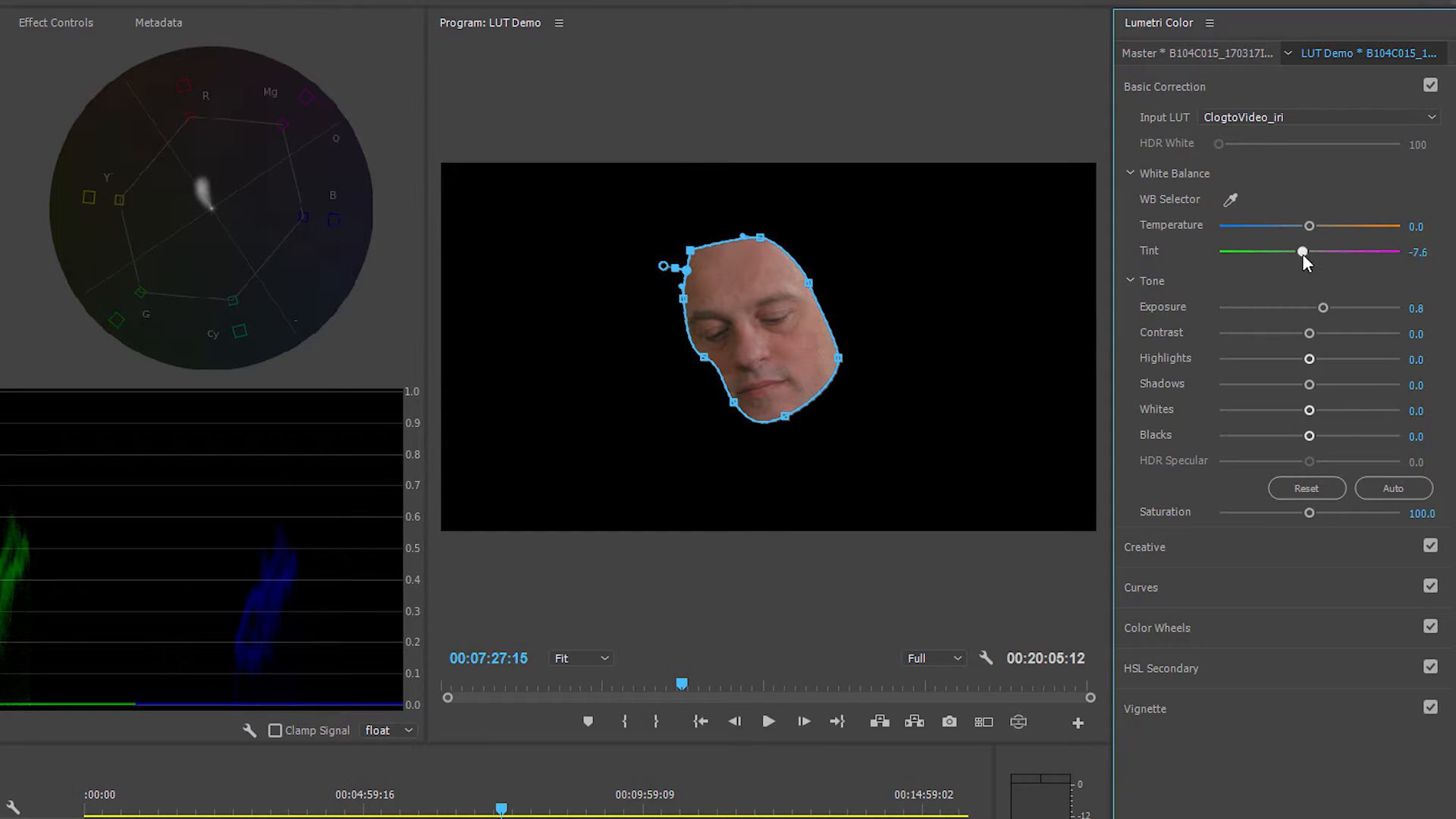
pyautogui.moveTo(1300, 255); pyautogui.dragTo(1299, 253)
pyautogui.moveTo(1295, 251); pyautogui.dragTo(1308, 247)
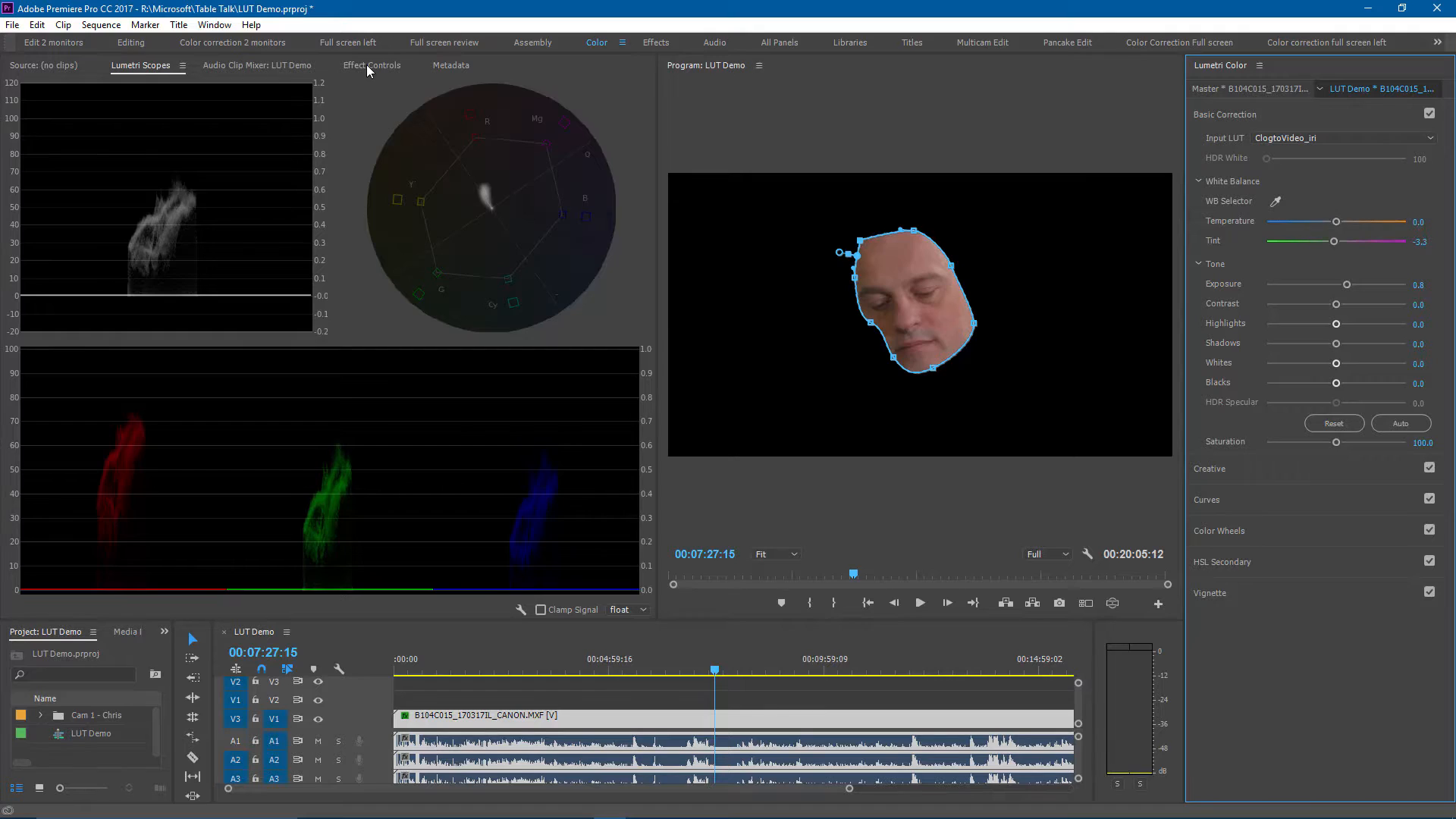
# Delete the face's Opacity mask, and set the clip's Contrast to 17.4, Highlights to -17.4, Shadows to 22.8 and Blacks to -27.2.
pyautogui.click(366, 65)
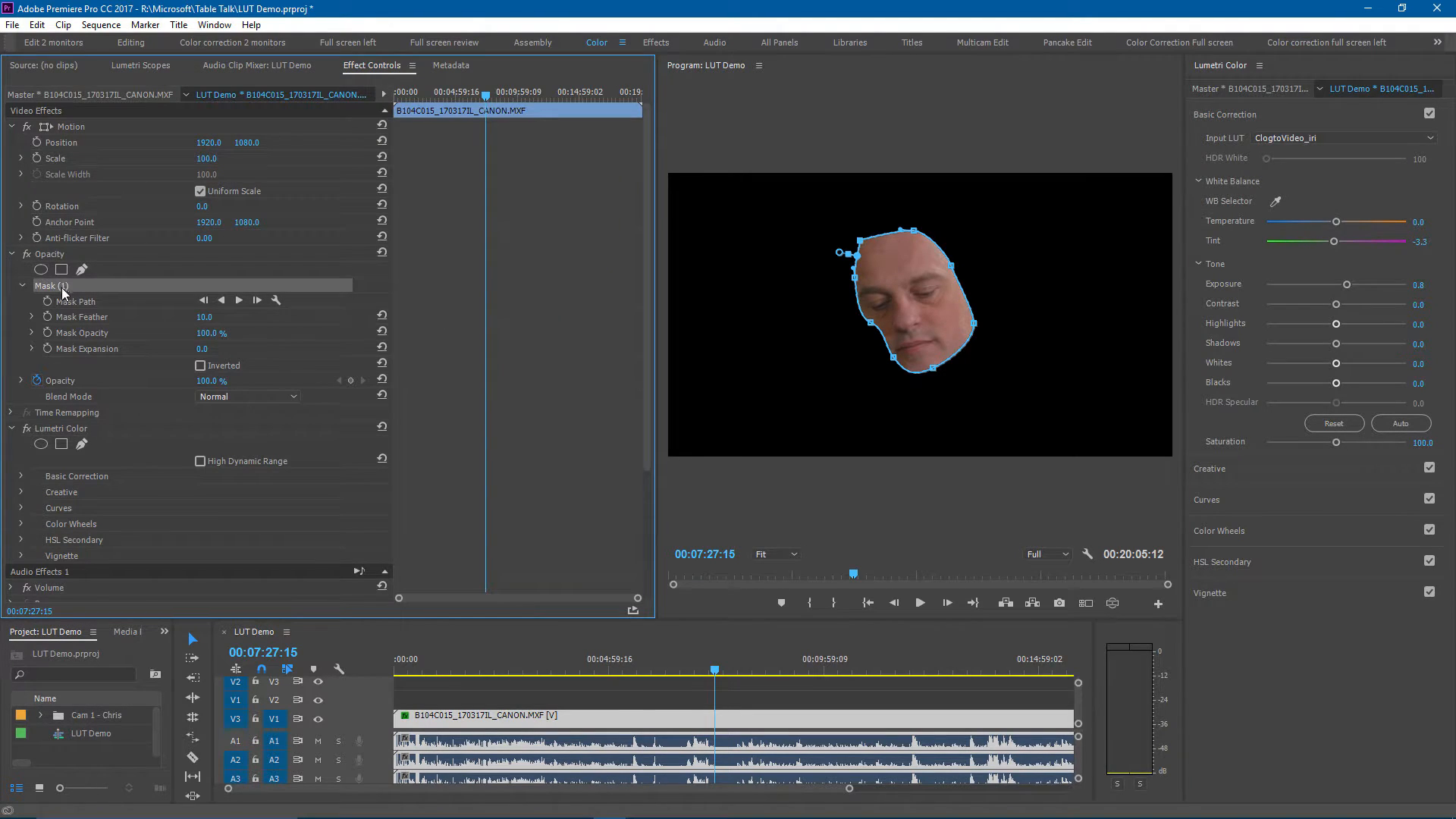
pyautogui.press('Delete')
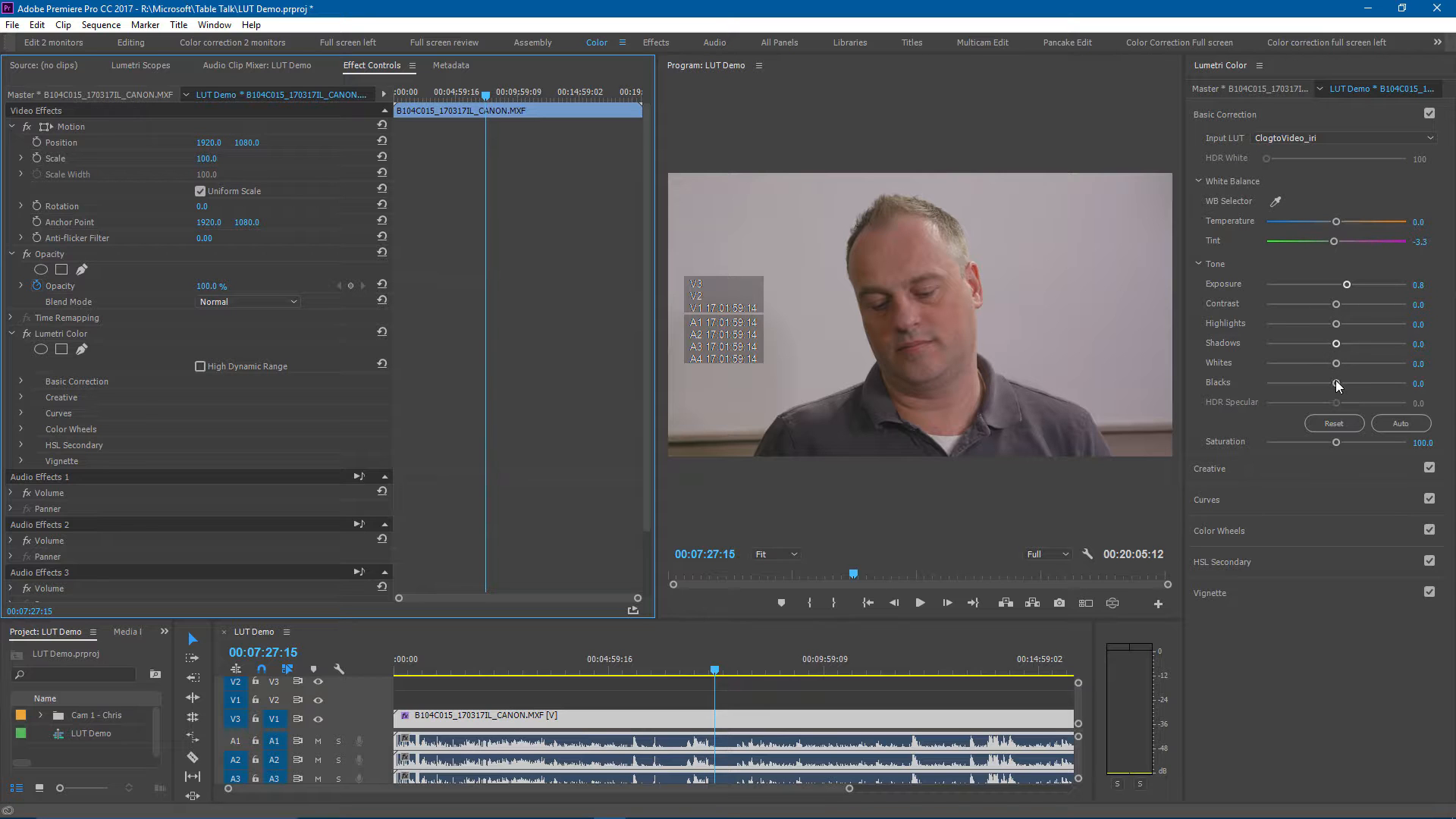
pyautogui.moveTo(1336, 383); pyautogui.dragTo(1328, 383)
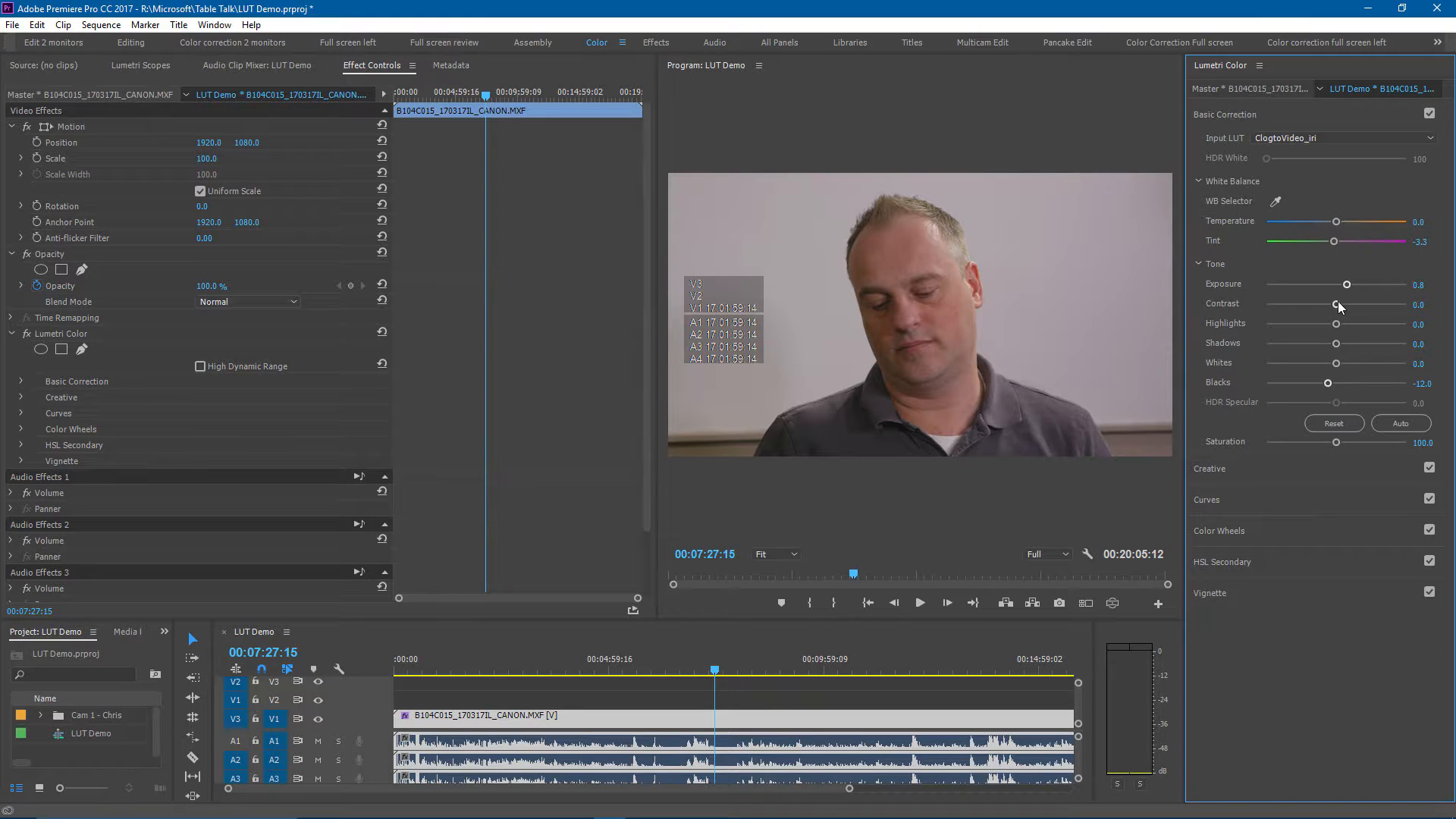
pyautogui.moveTo(1340, 306); pyautogui.dragTo(1360, 344)
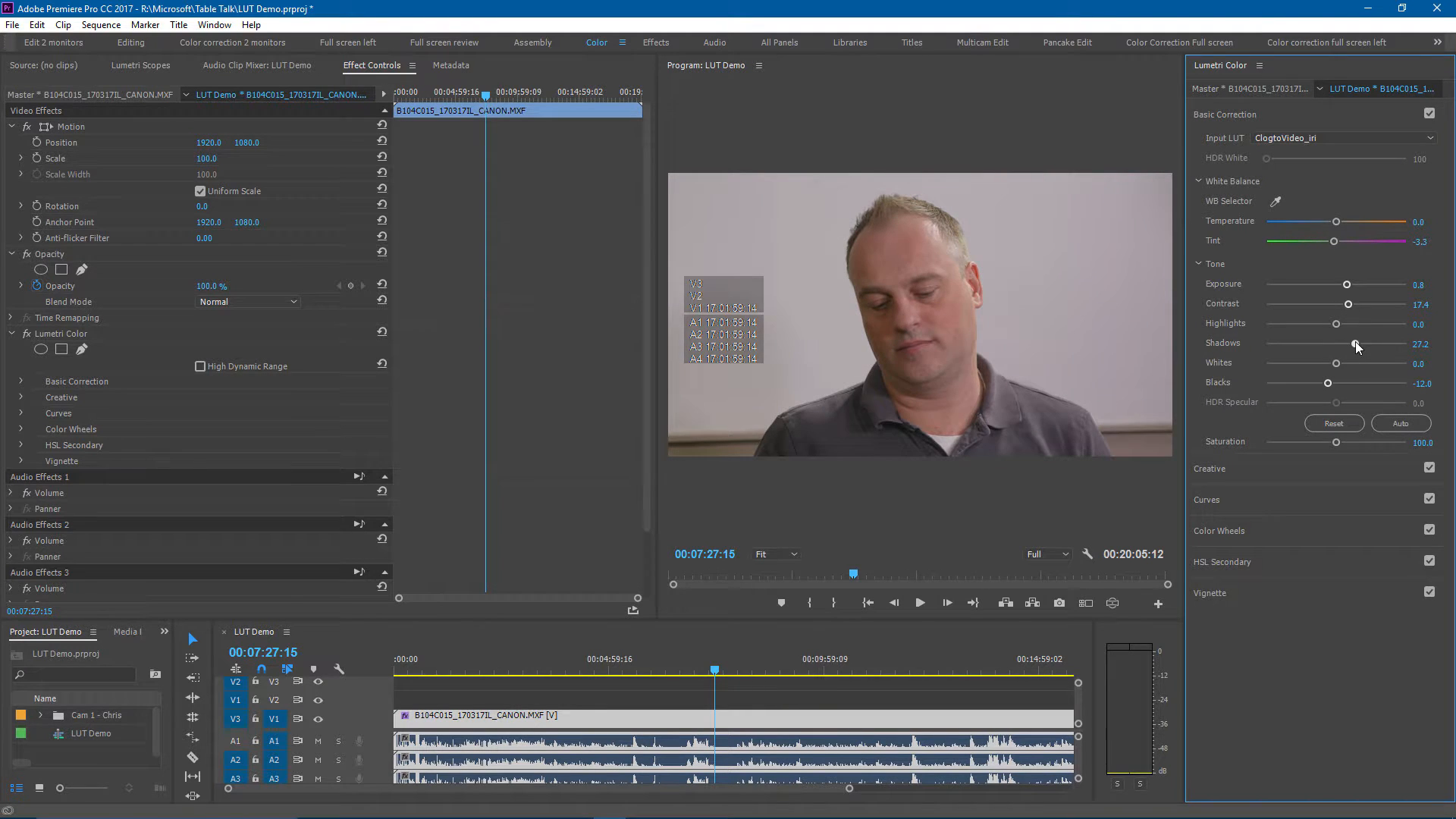
pyautogui.moveTo(1328, 383); pyautogui.dragTo(1318, 384)
pyautogui.moveTo(1337, 324); pyautogui.dragTo(1335, 325)
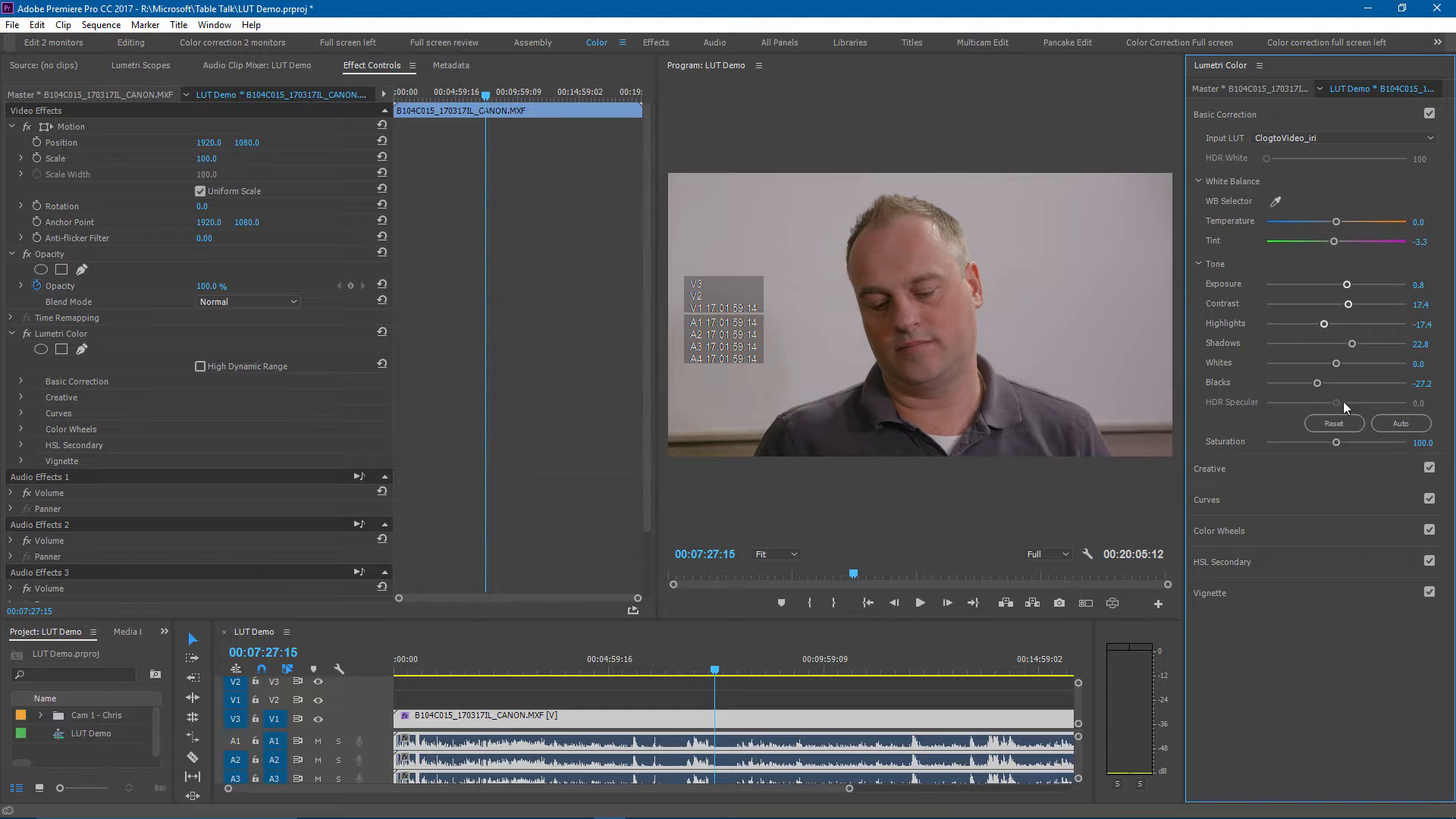
# Shape the clip's white RGB curve into a slight contrast curve by lowering a shadow point and anchoring a highlight point.
pyautogui.click(1307, 498)
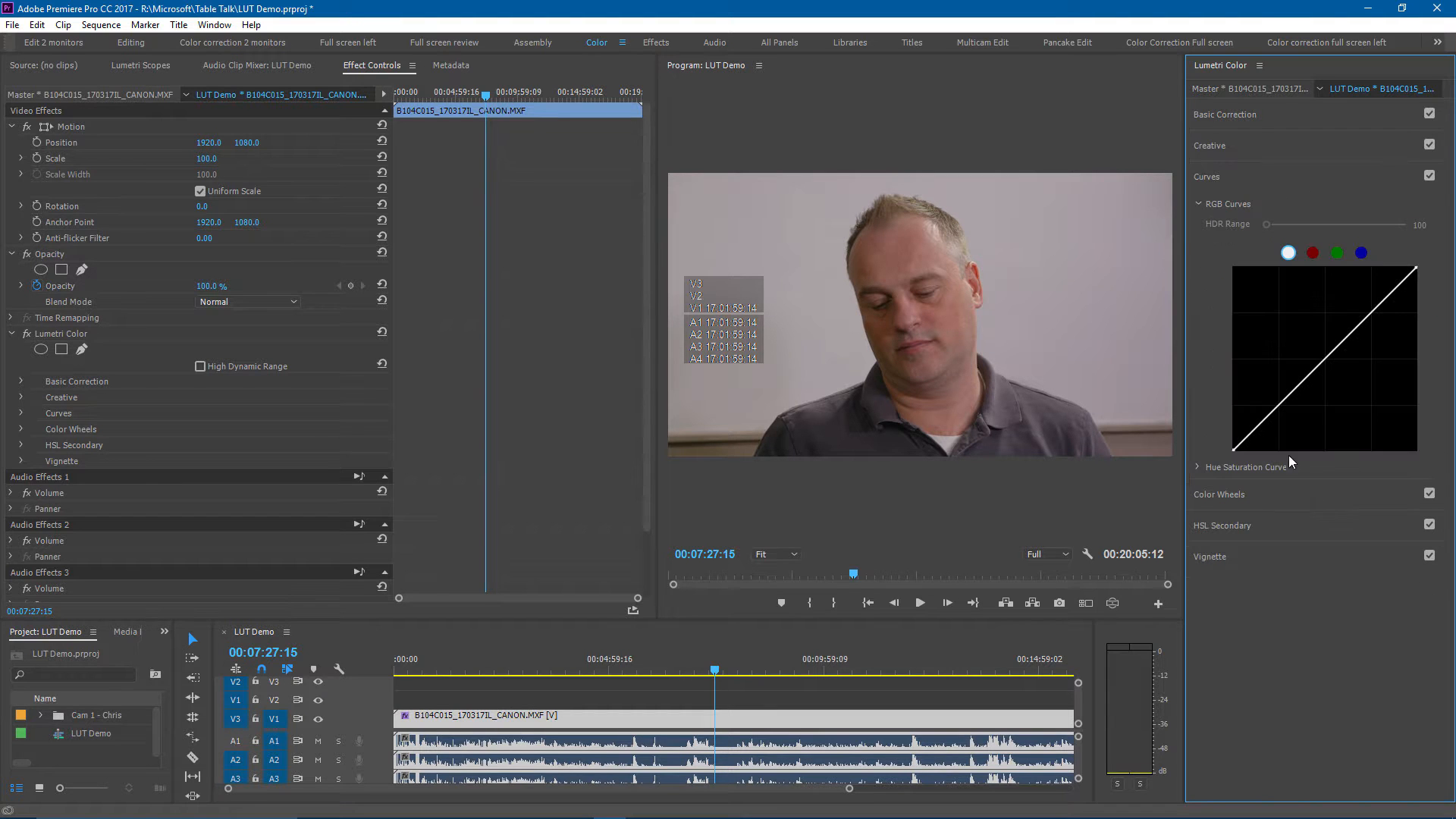
pyautogui.moveTo(1284, 397); pyautogui.dragTo(1287, 403)
pyautogui.click(1355, 330)
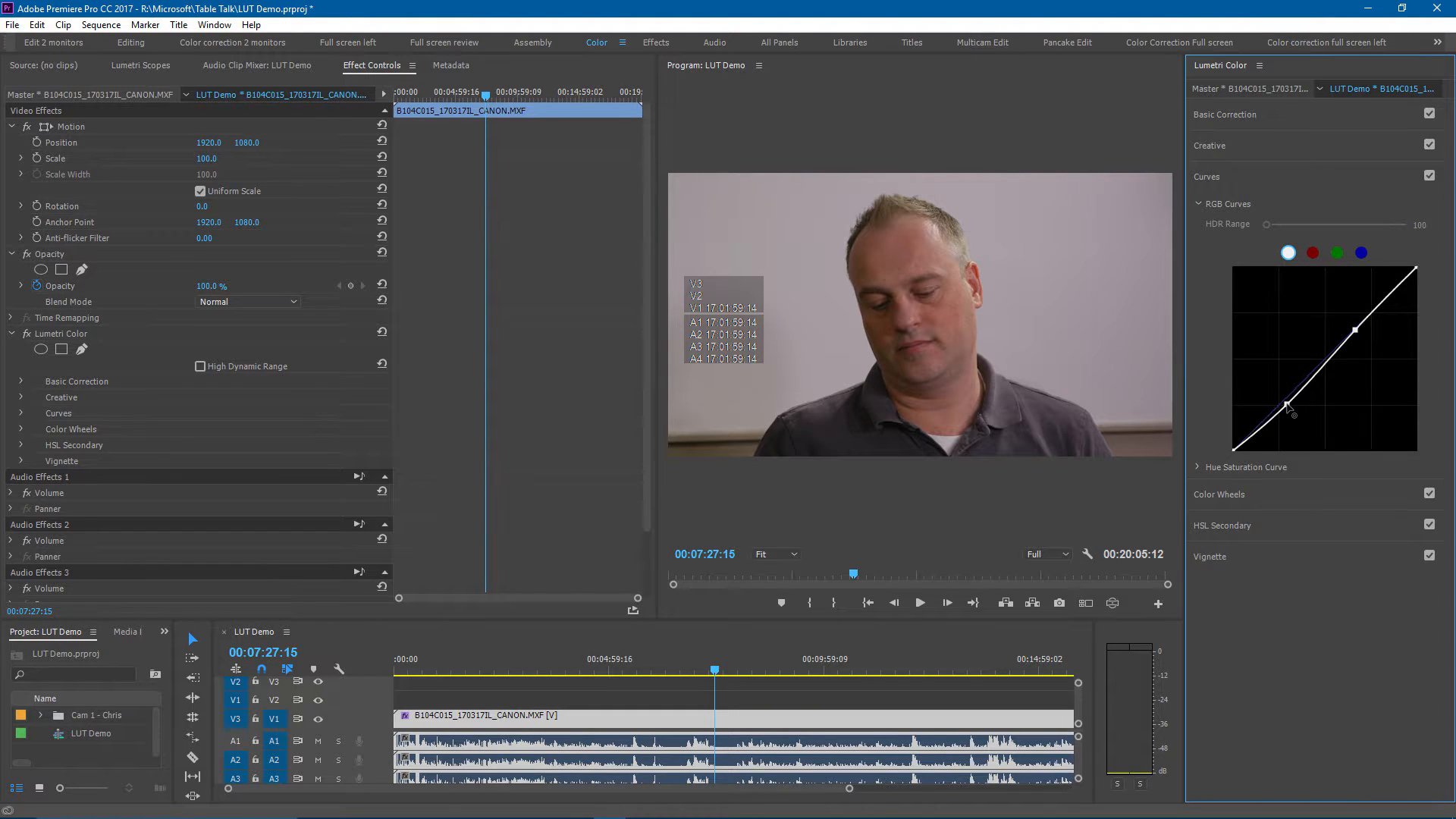
# Set the clip's Saturation to 104.3 and Whites to 26.1 while watching the waveform and parade scopes.
pyautogui.click(1285, 121)
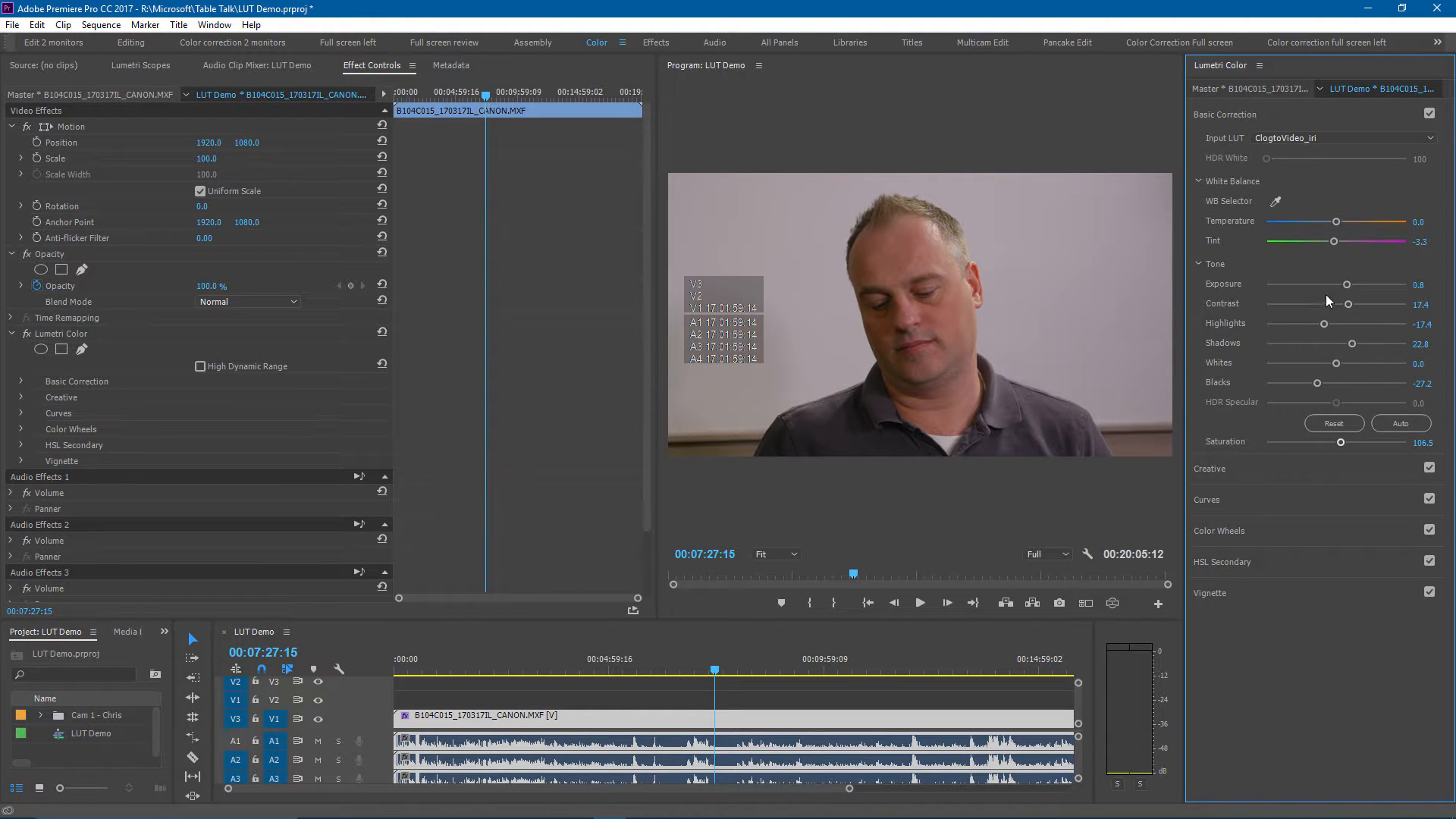
pyautogui.click(1340, 362)
pyautogui.click(140, 65)
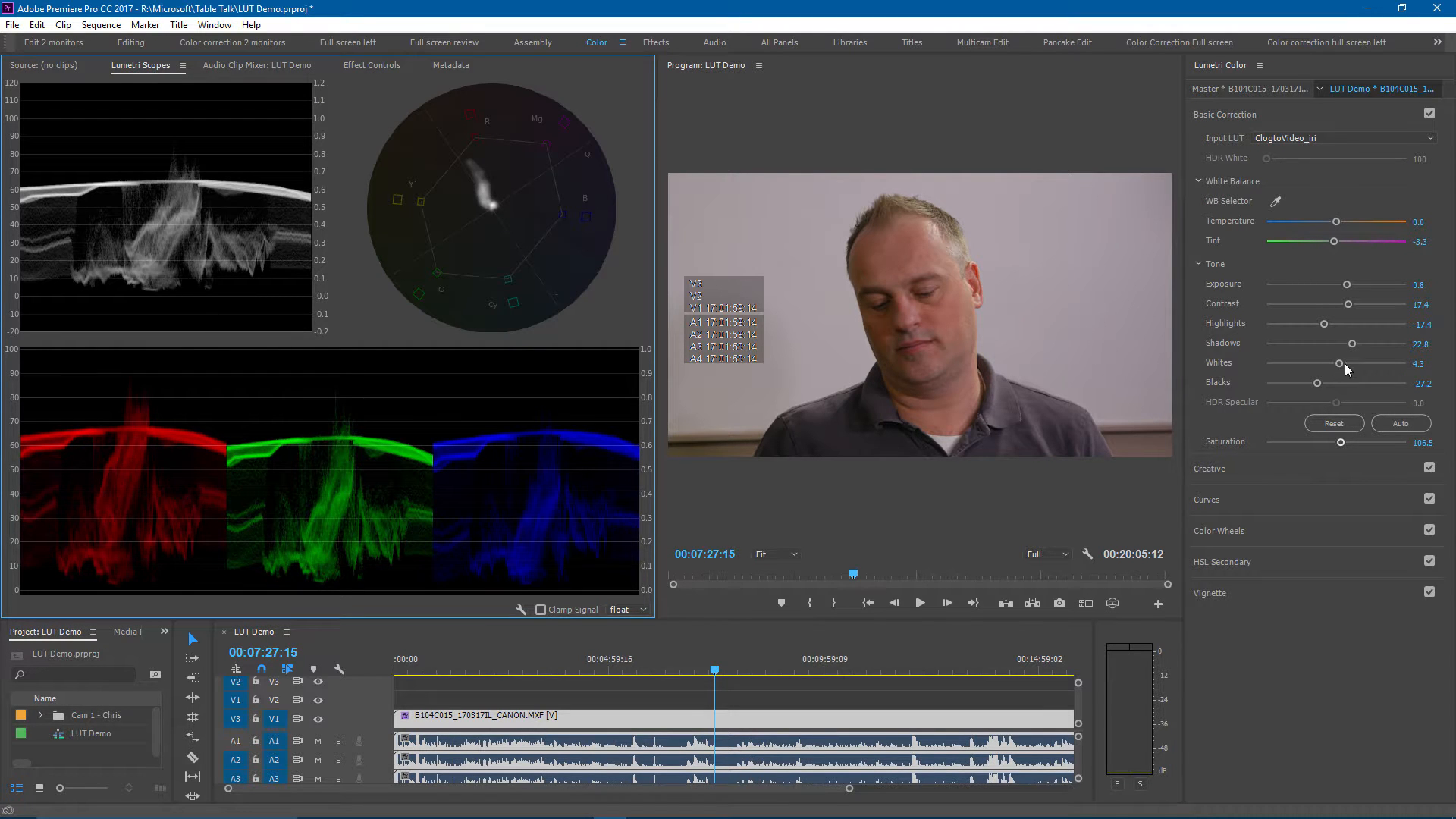
pyautogui.moveTo(1340, 365); pyautogui.dragTo(1358, 367)
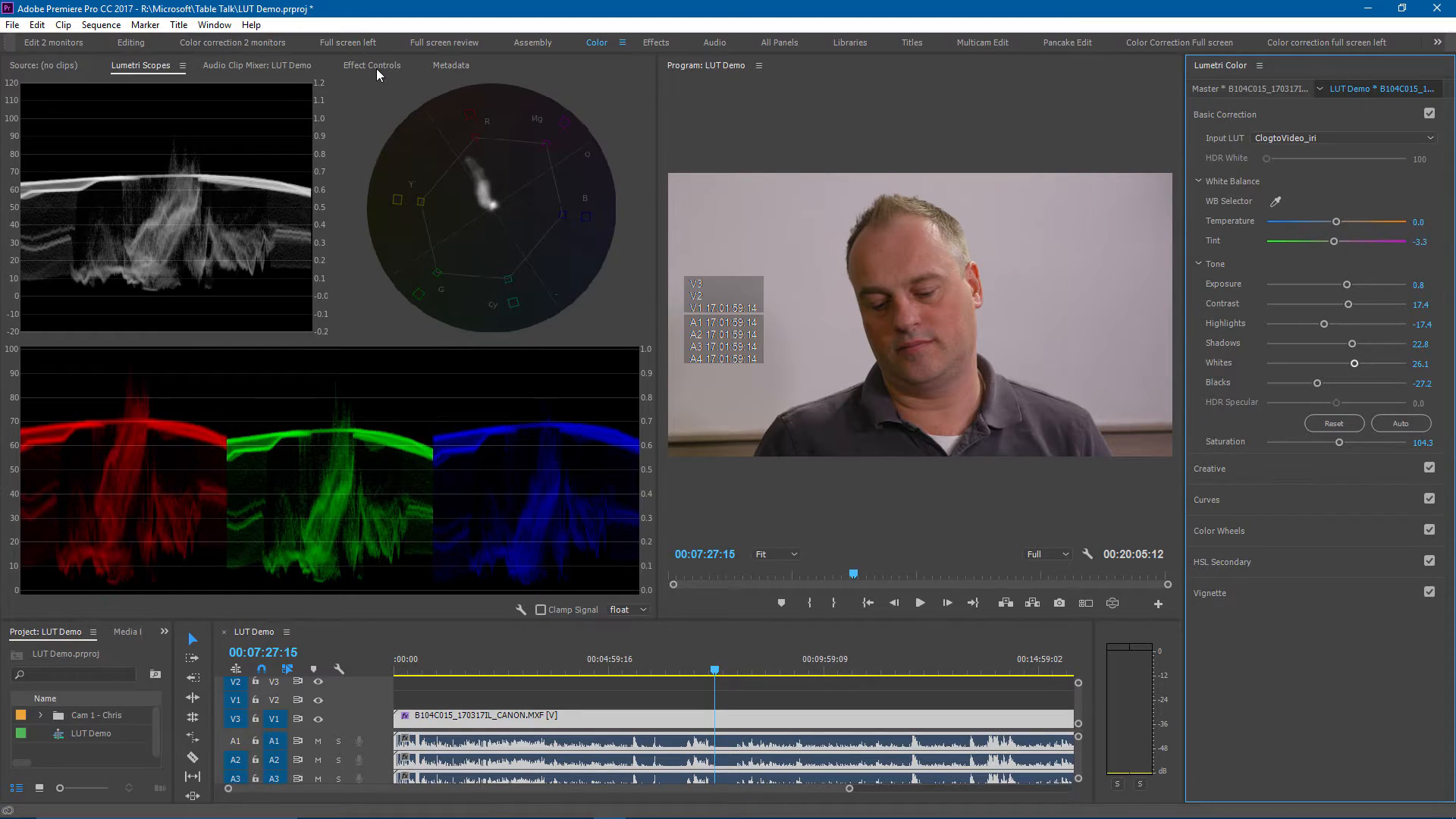
# Save the clip's Lumetri Color effect as a Scale-type preset named LUT demo 1.
pyautogui.click(375, 65)
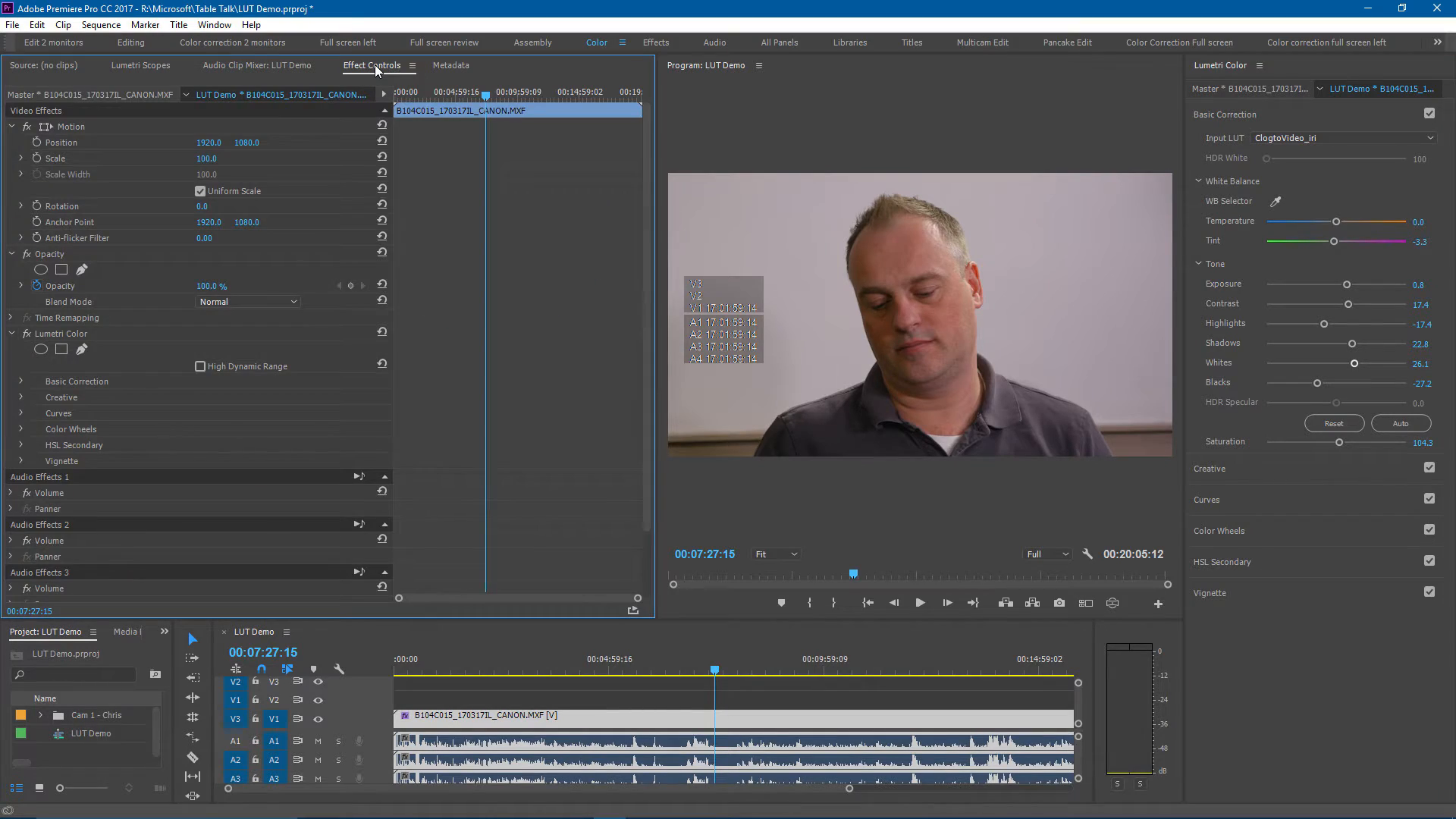
pyautogui.click(12, 335)
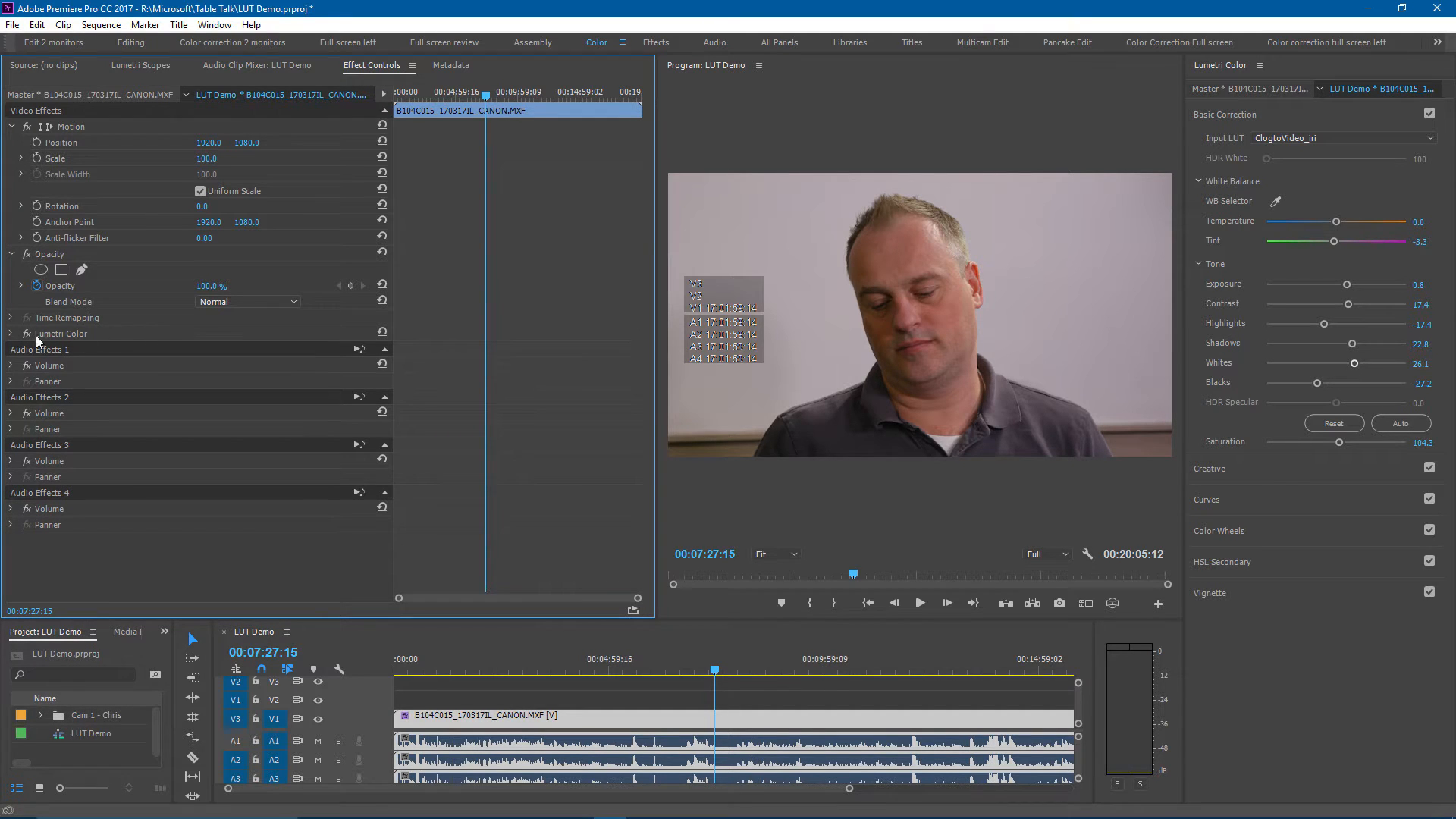
pyautogui.click(10, 338)
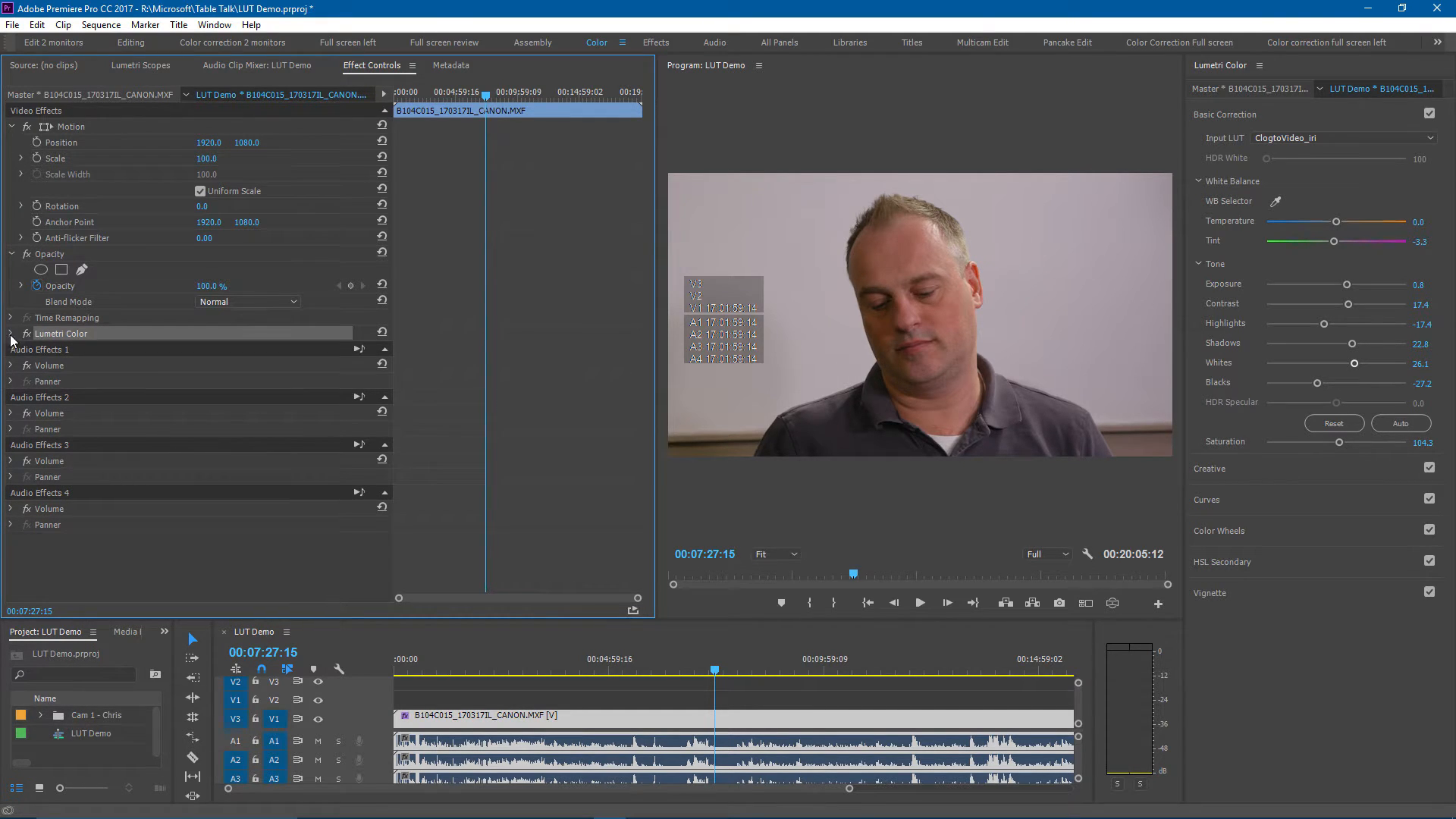
pyautogui.click(13, 334)
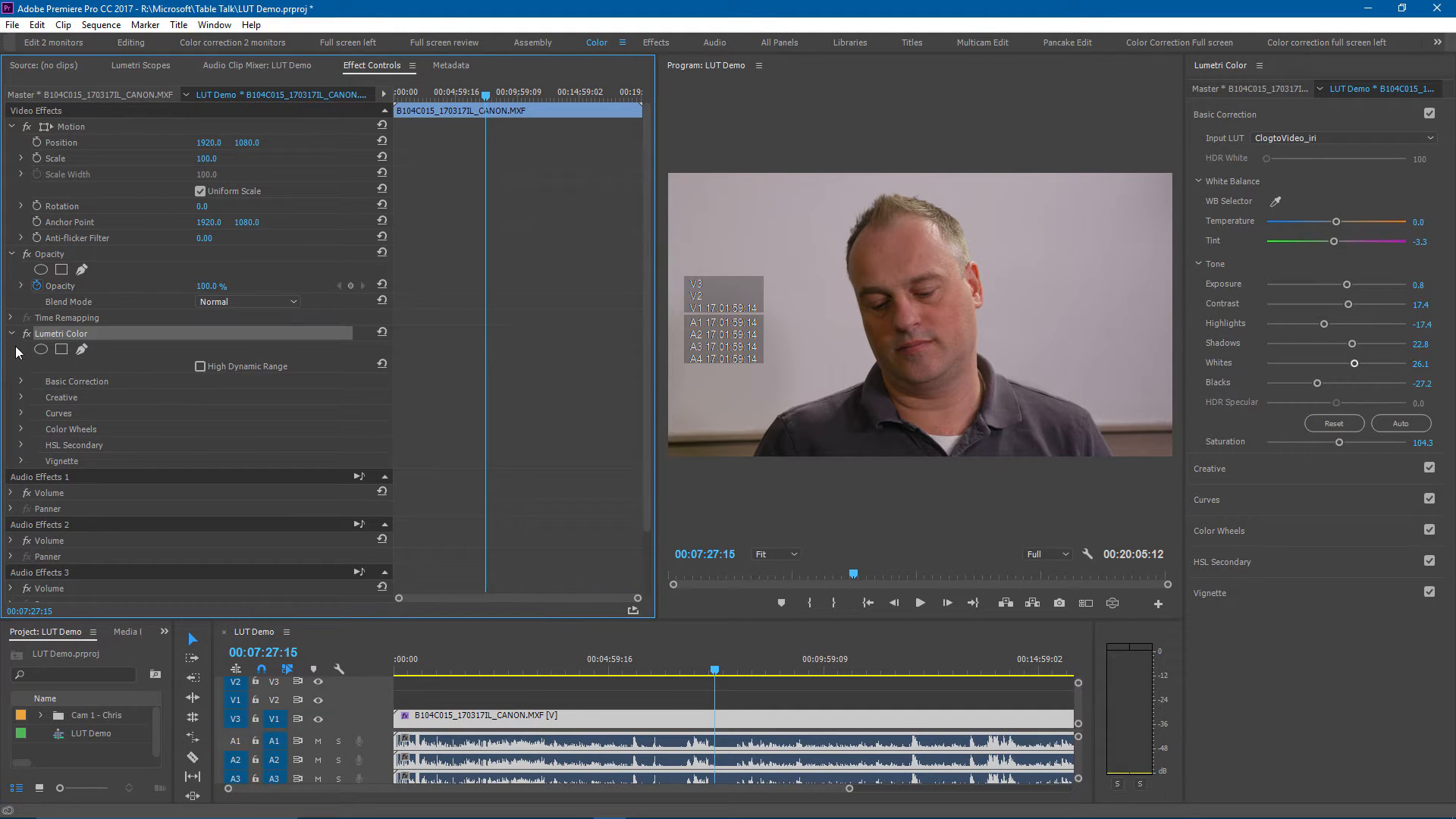
pyautogui.rightClick(83, 343)
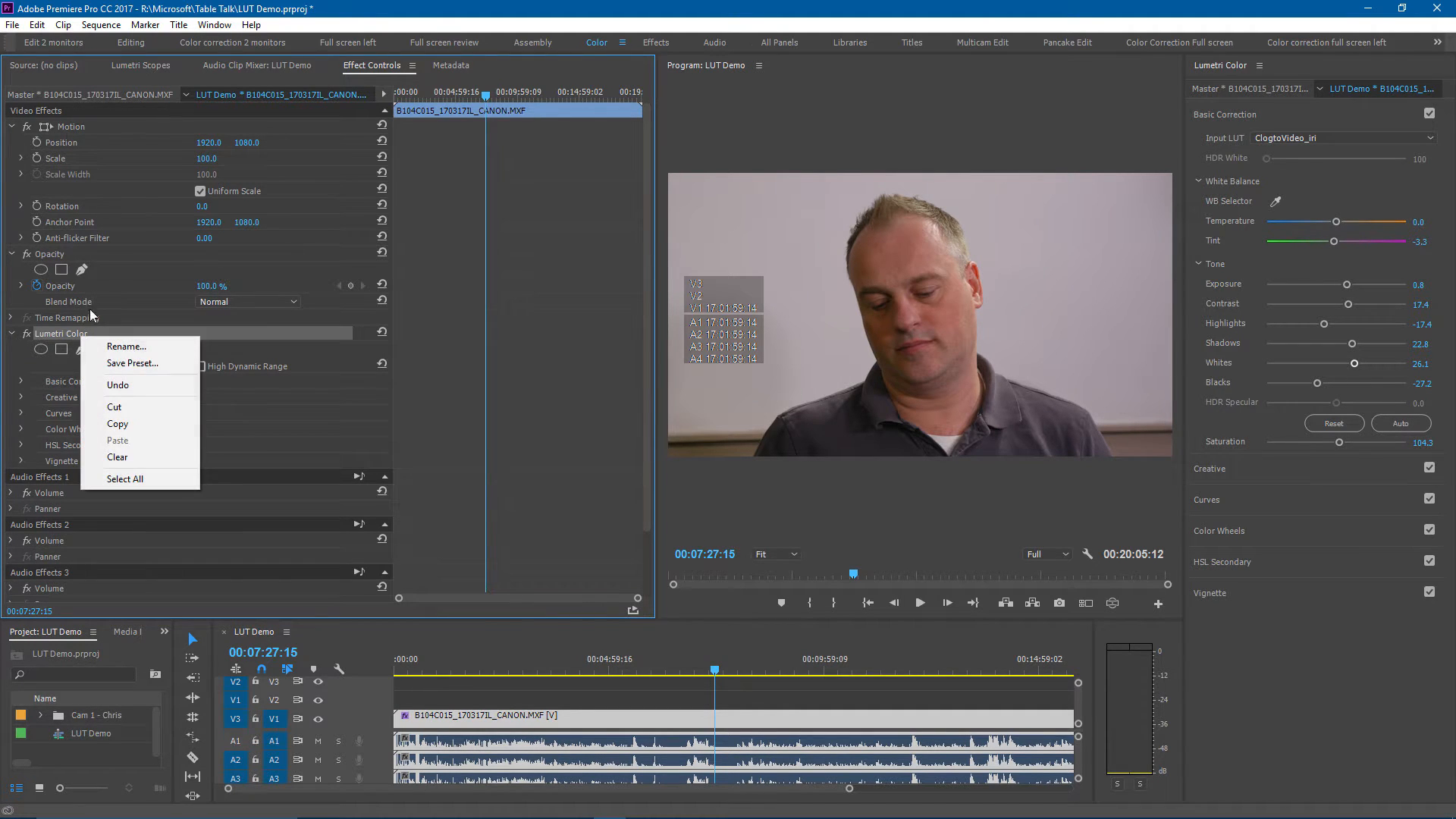
pyautogui.click(164, 363)
pyautogui.write('LUT demo 1')
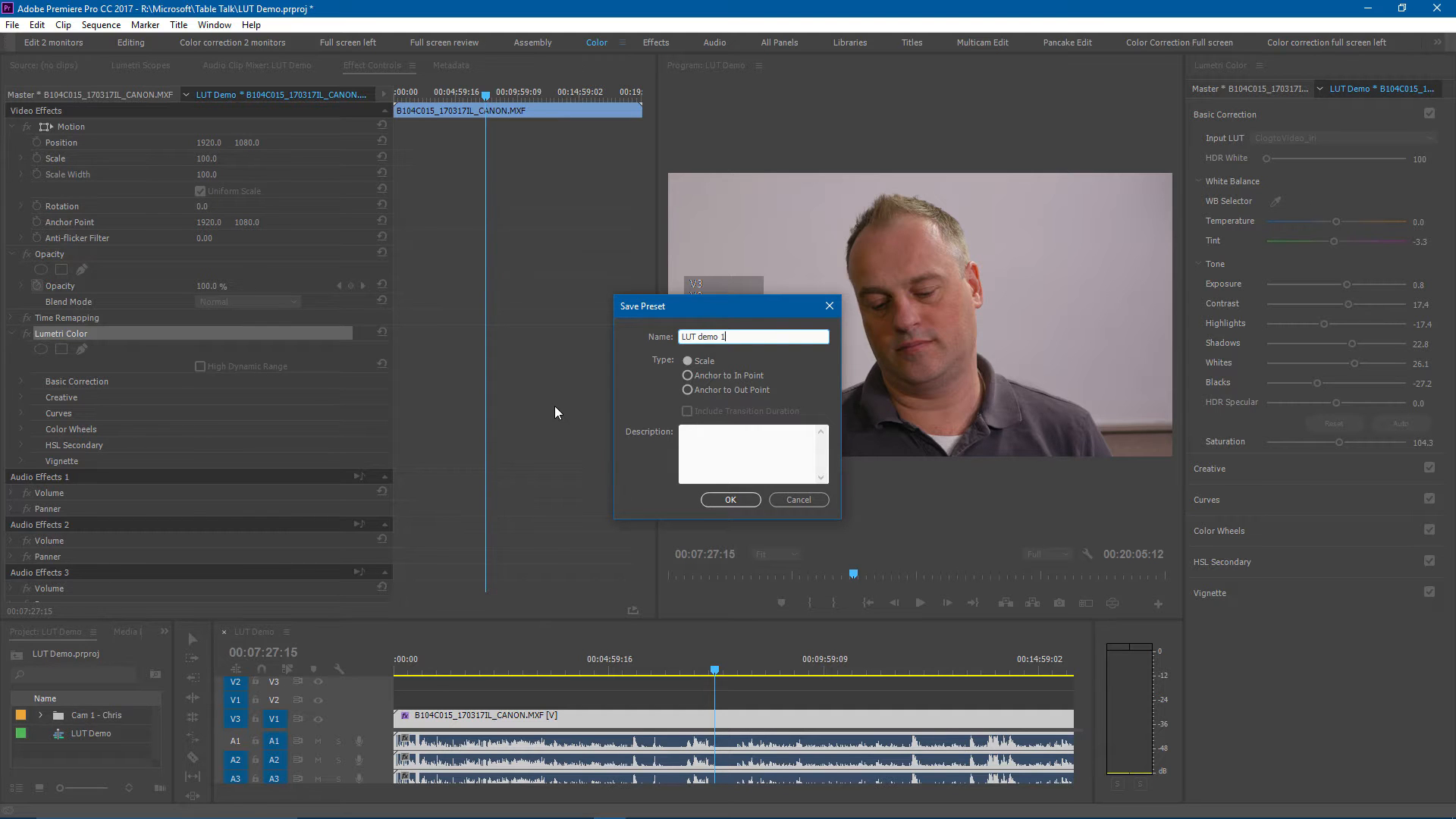
pyautogui.click(726, 501)
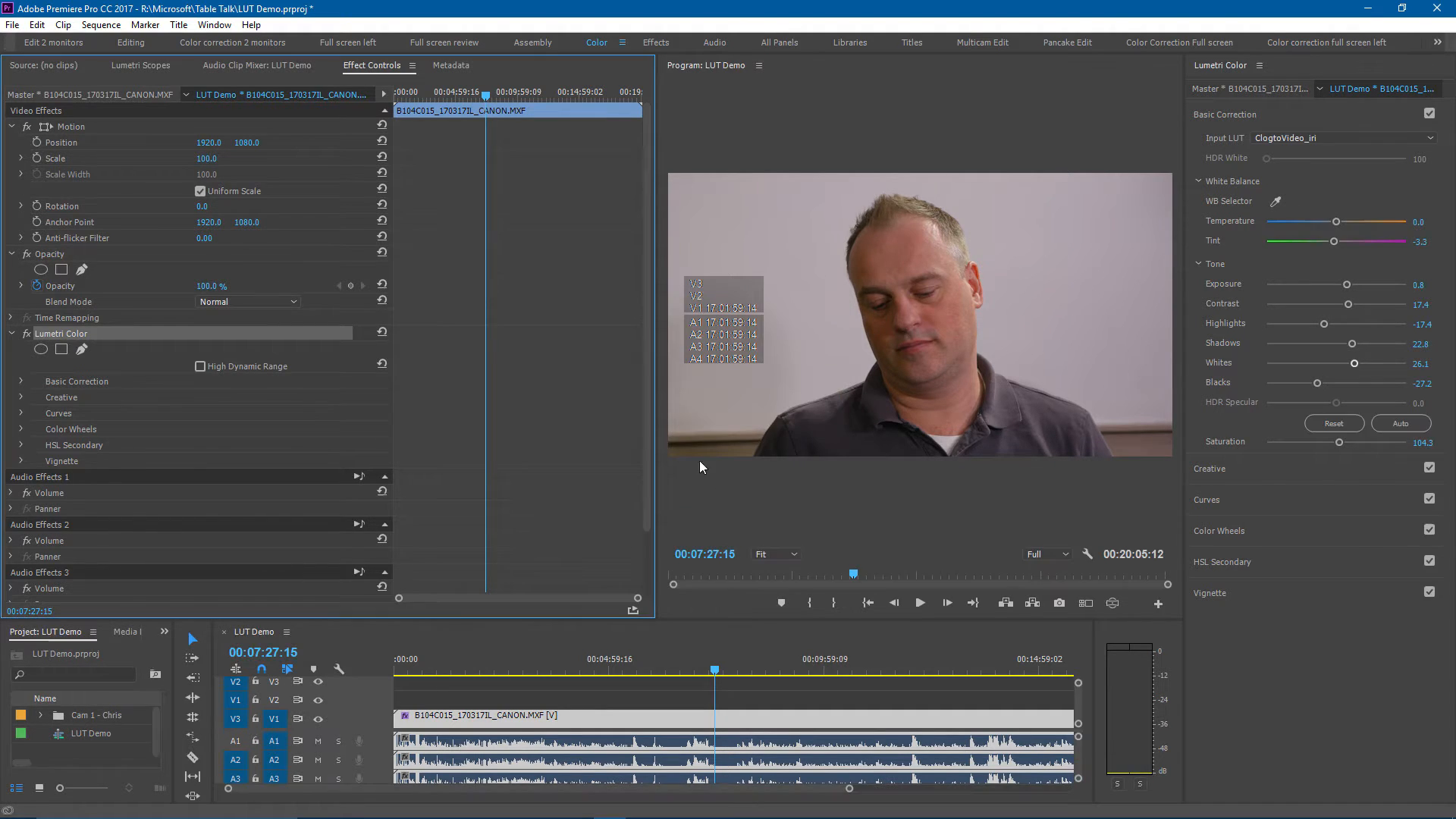
# Add a second Lumetri Color effect to the clip and place it above the existing one in the effect order.
pyautogui.click(12, 334)
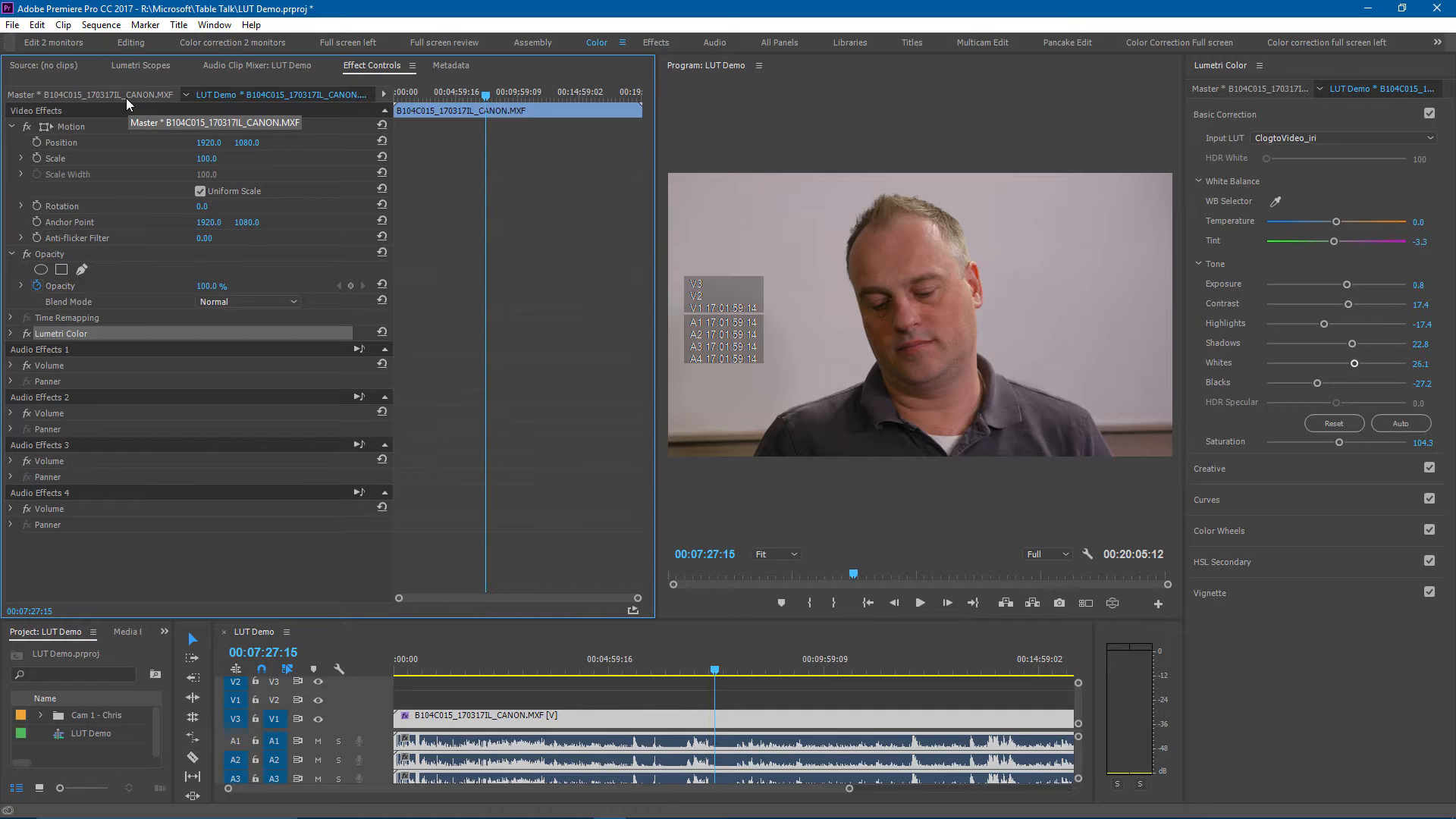
pyautogui.click(165, 632)
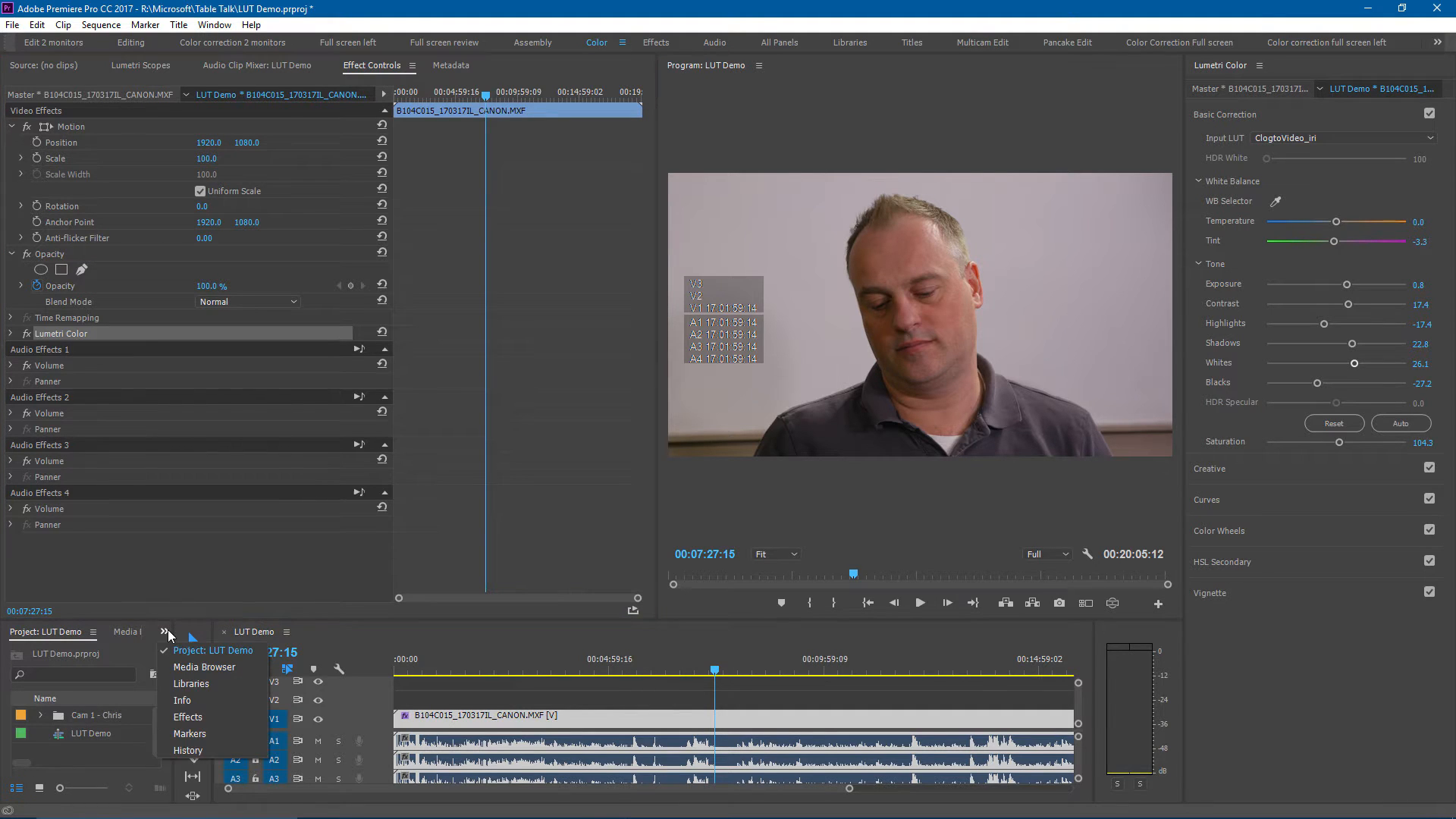
pyautogui.click(199, 718)
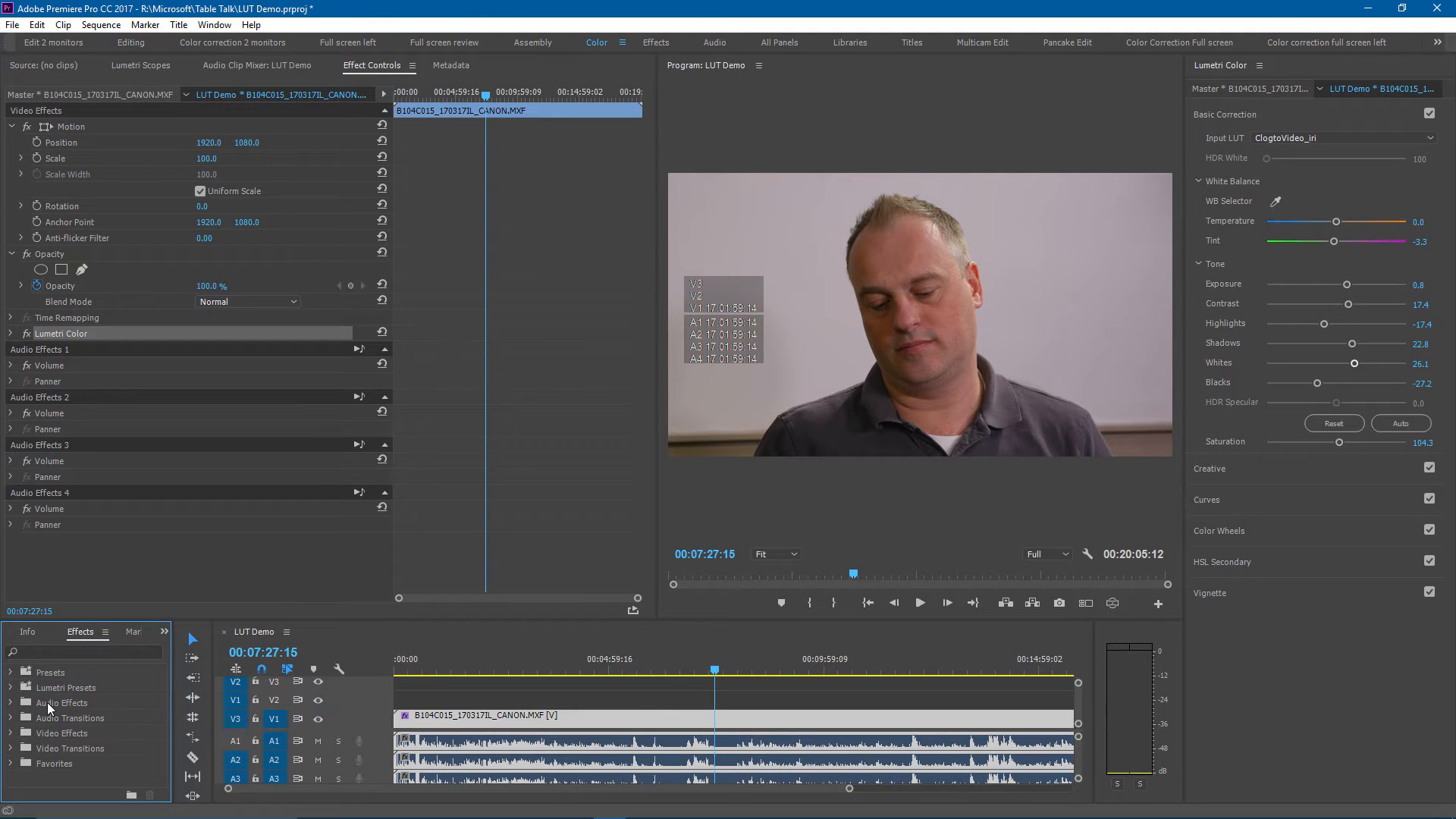
pyautogui.click(11, 733)
pyautogui.scroll(-1, 15, 741)
pyautogui.click(18, 748)
pyautogui.scroll(-2, 21, 755)
pyautogui.scroll(-2, 20, 752)
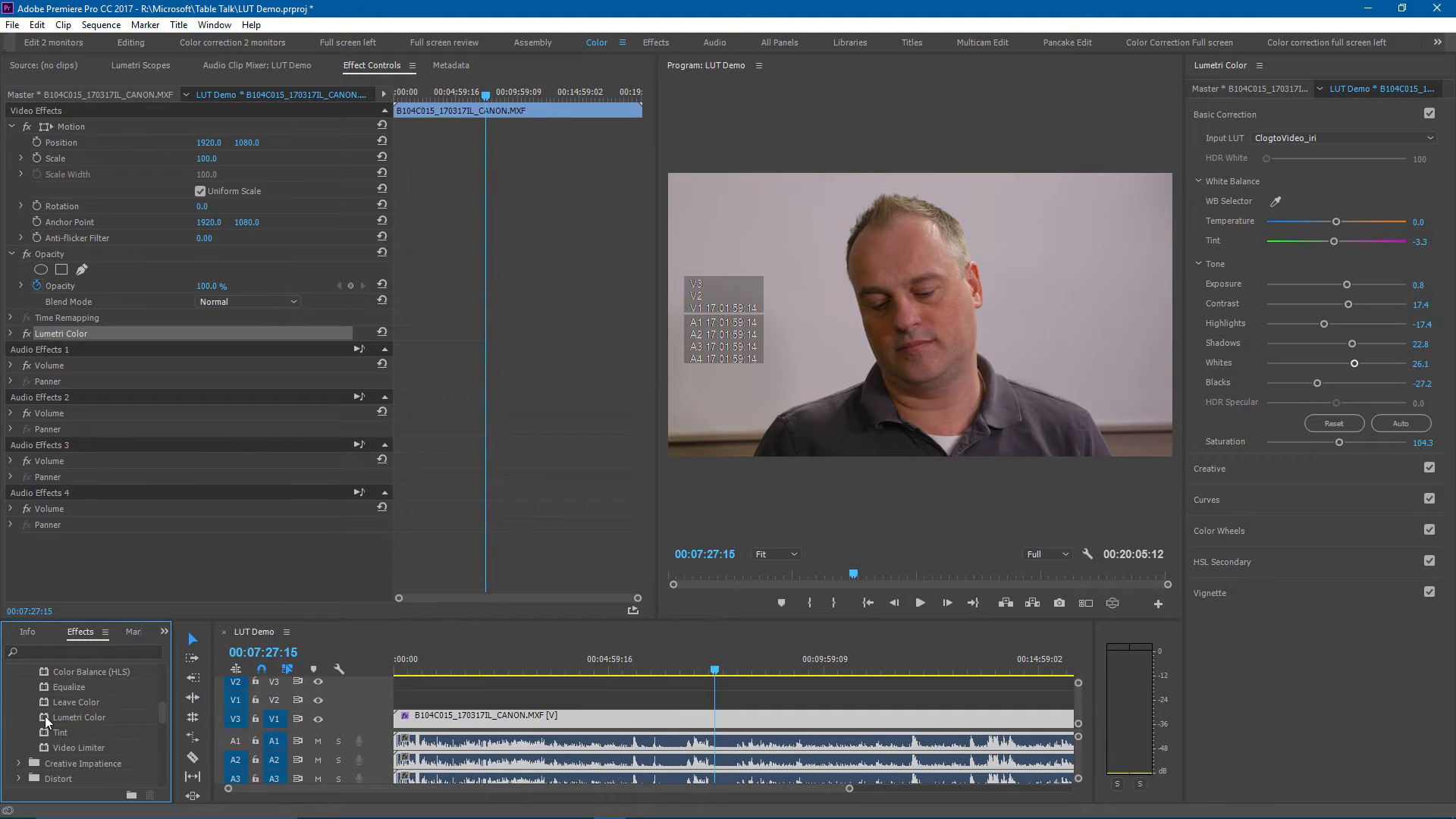
pyautogui.click(44, 716)
pyautogui.moveTo(44, 716); pyautogui.dragTo(116, 327)
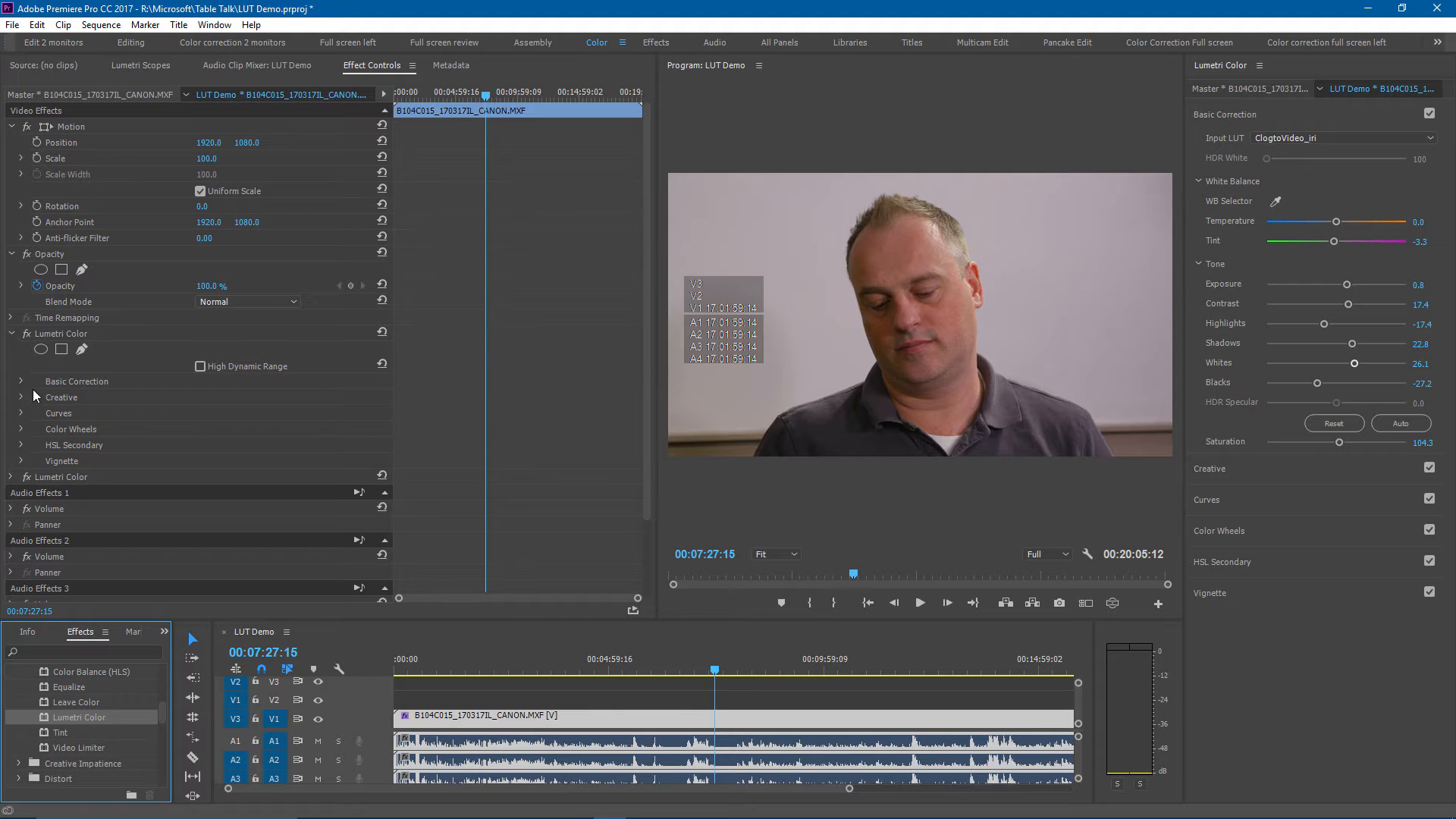
# Try raising the middle of the RGB curve in the new Lumetri Color effect, and remove the added curve point.
pyautogui.click(22, 413)
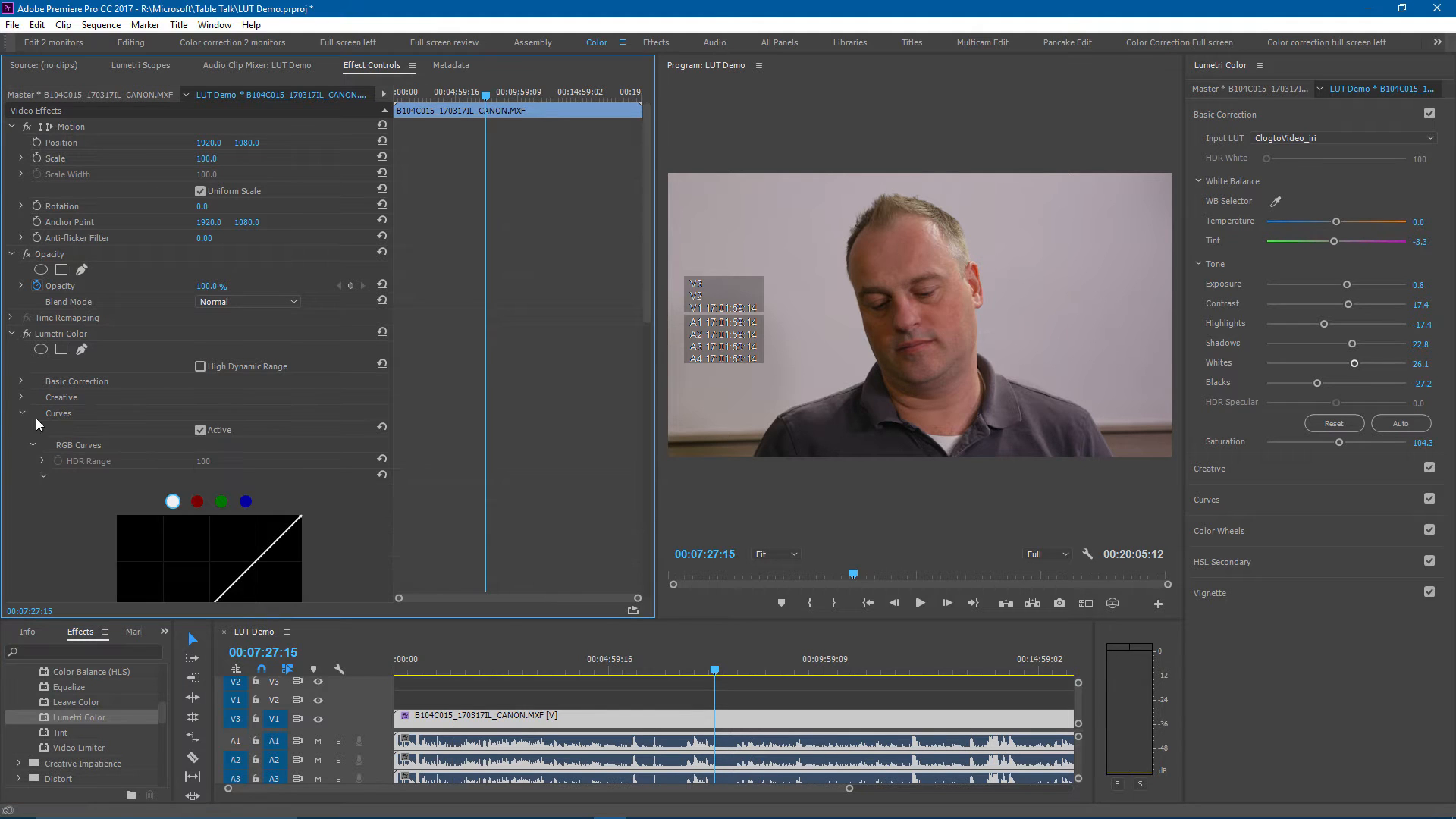
pyautogui.scroll(-4, 365, 443)
pyautogui.moveTo(203, 464); pyautogui.dragTo(199, 459)
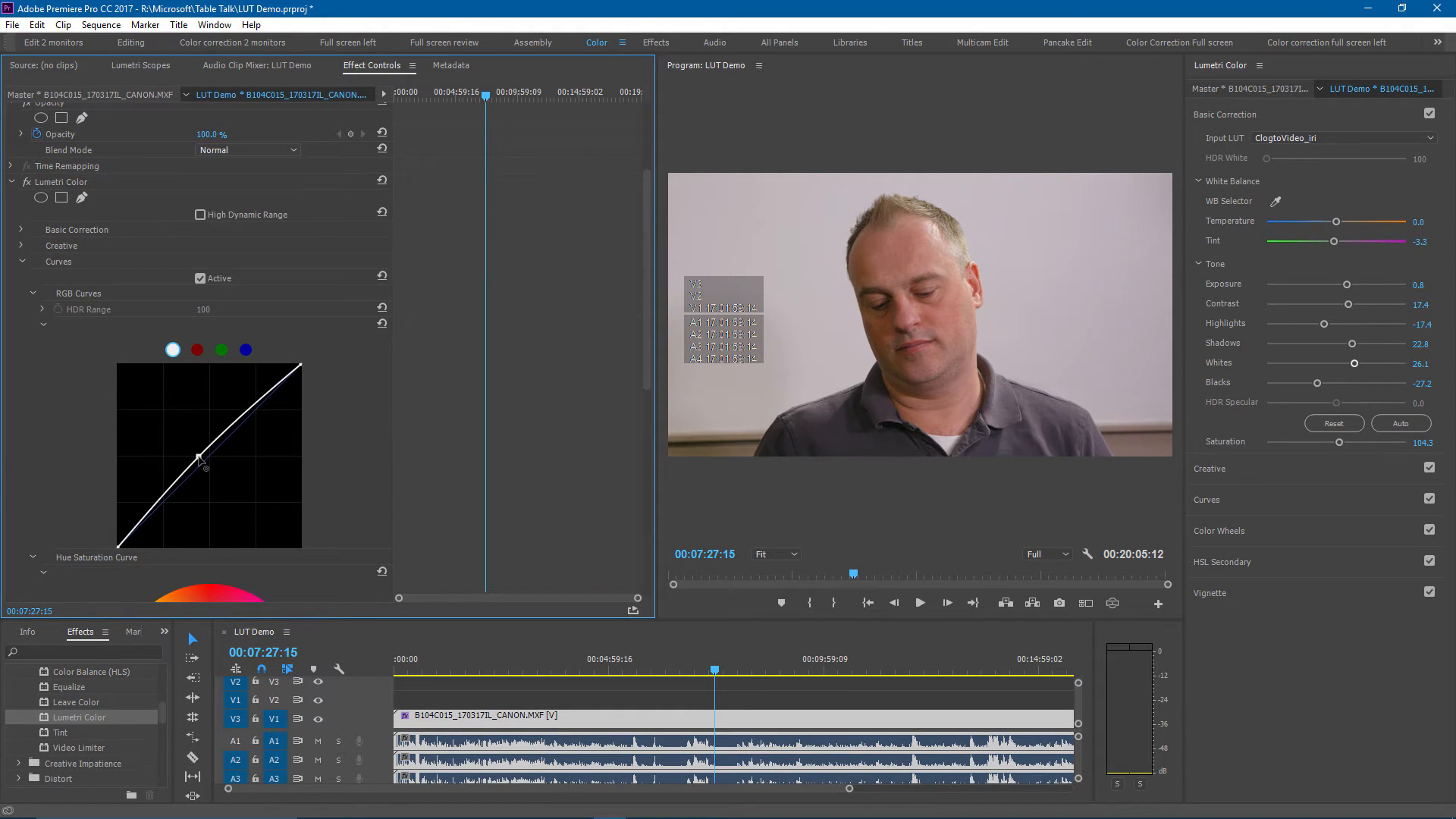
pyautogui.keyDown('ctrl'); pyautogui.click(199, 458); pyautogui.keyUp('ctrl')
pyautogui.scroll(2, 349, 391)
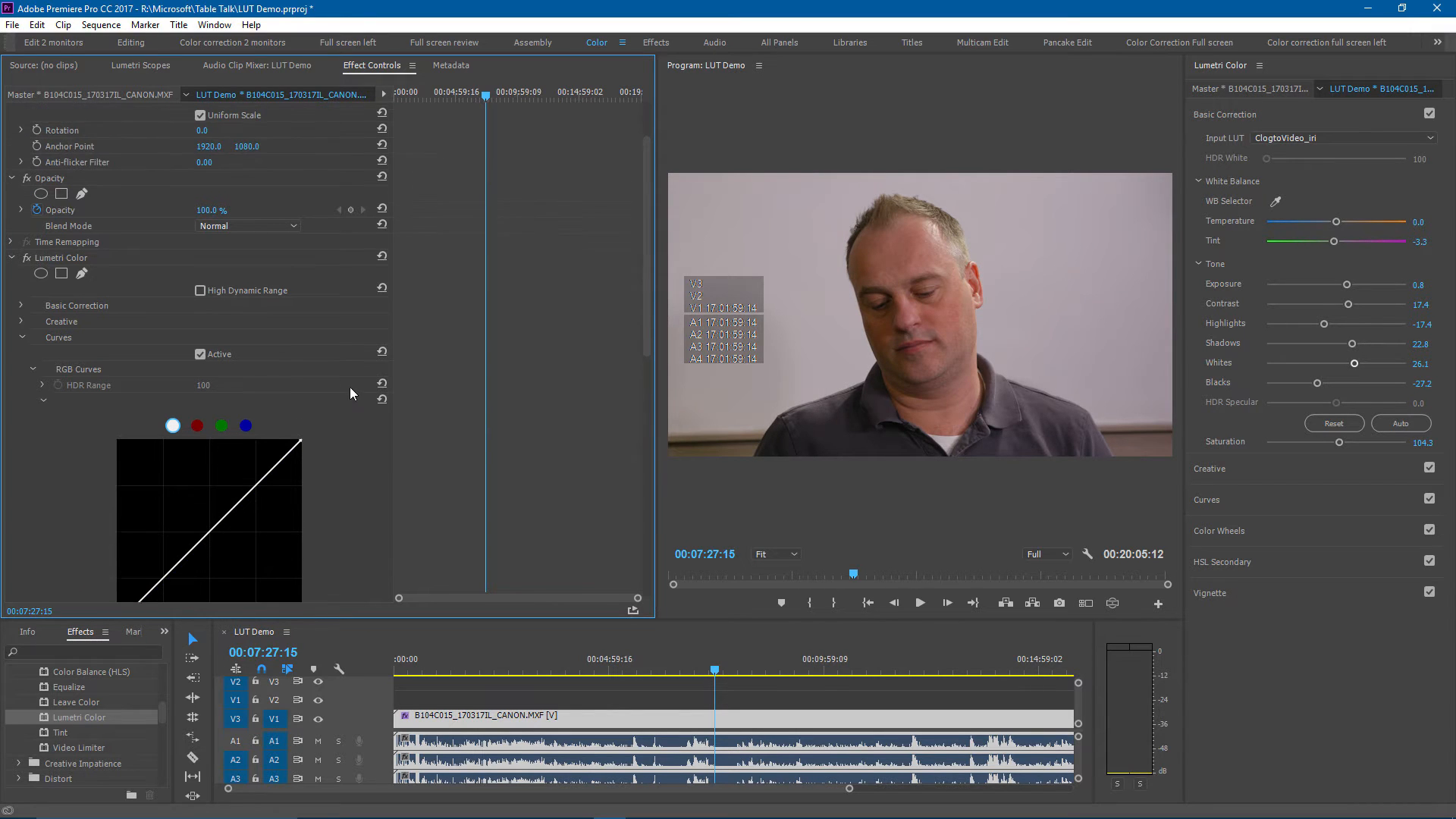
pyautogui.scroll(1, 350, 393)
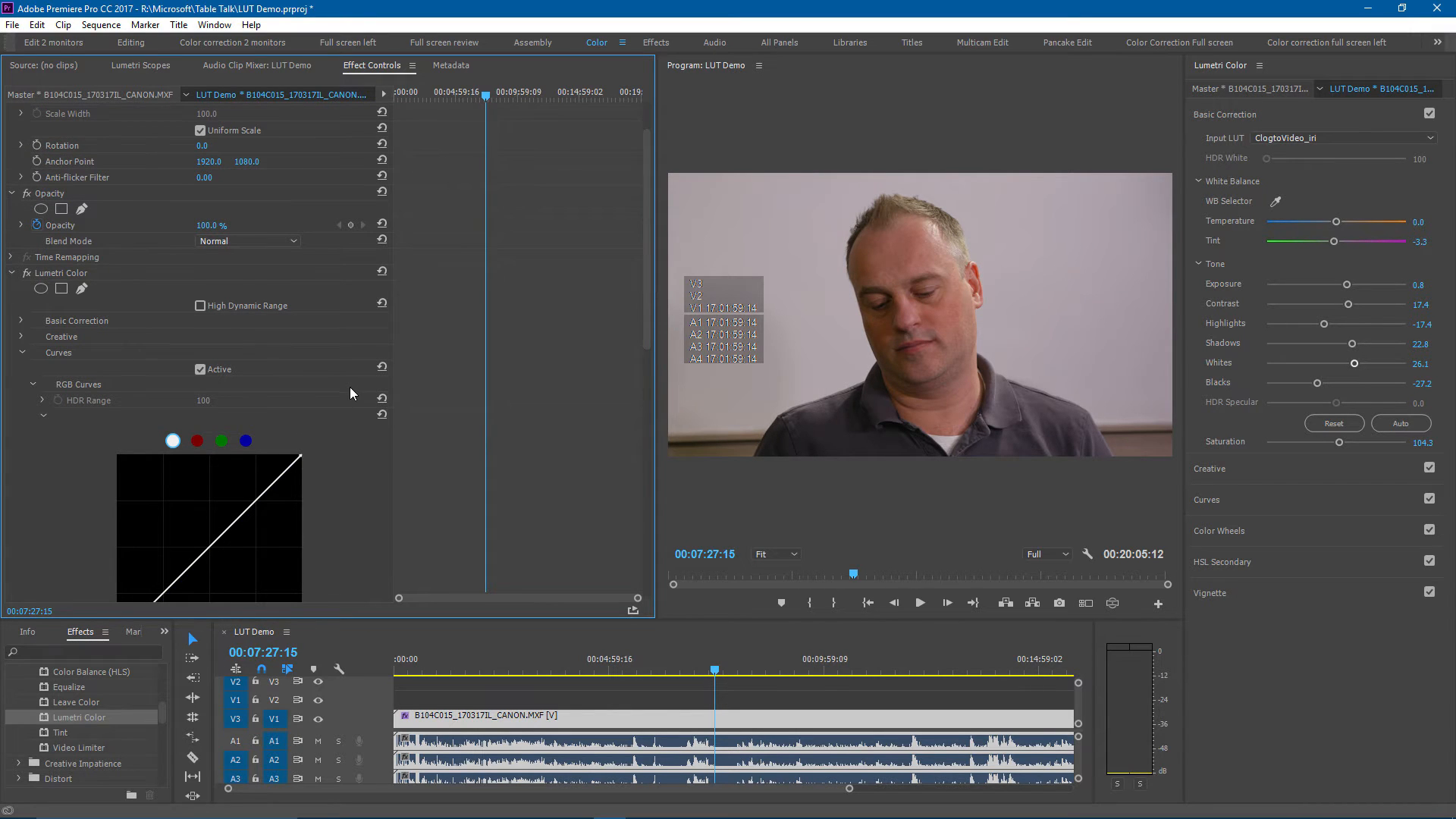
pyautogui.click(23, 353)
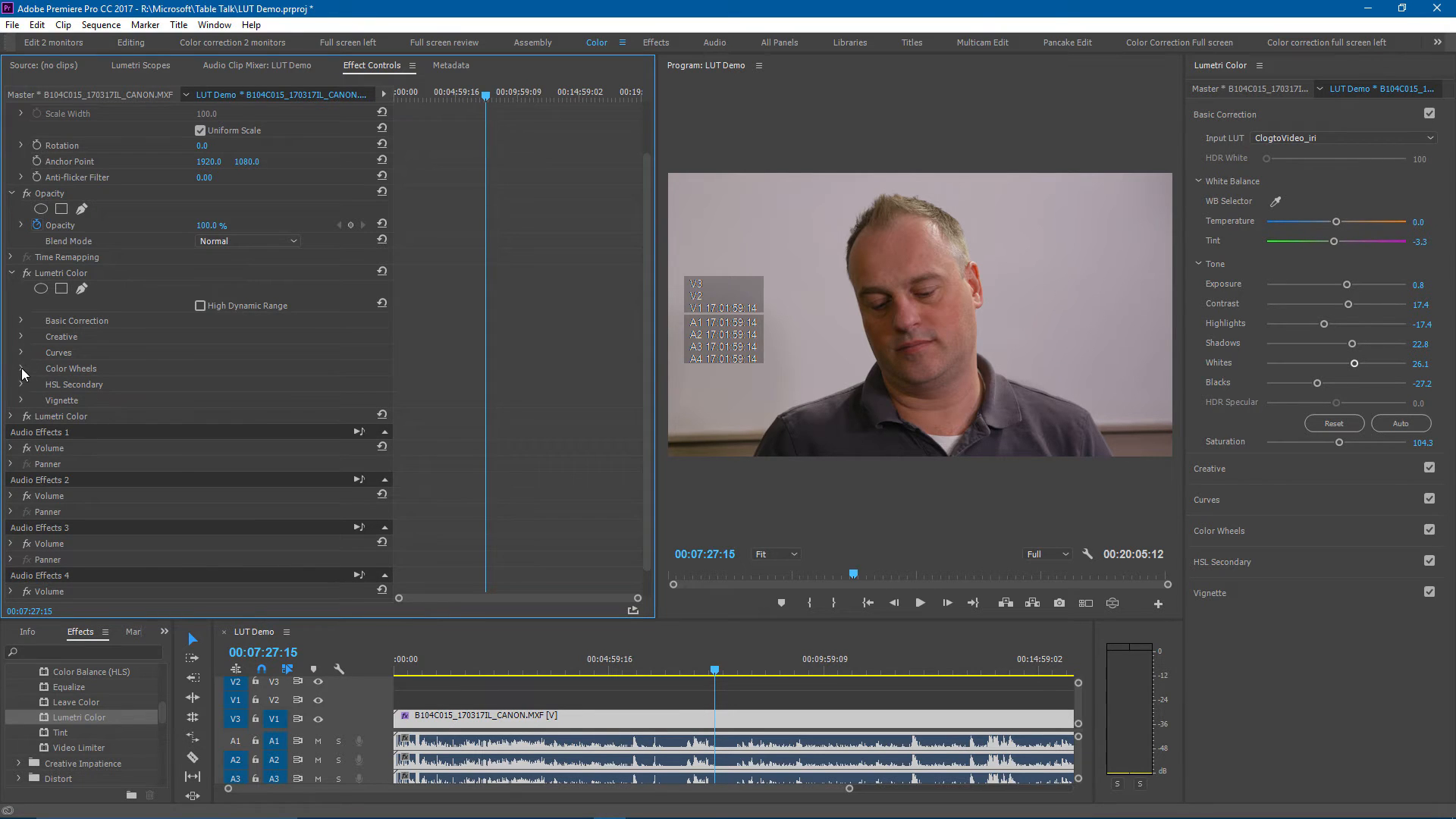
# Push the Midtones color wheel toward red in the new Lumetri Color effect.
pyautogui.click(22, 369)
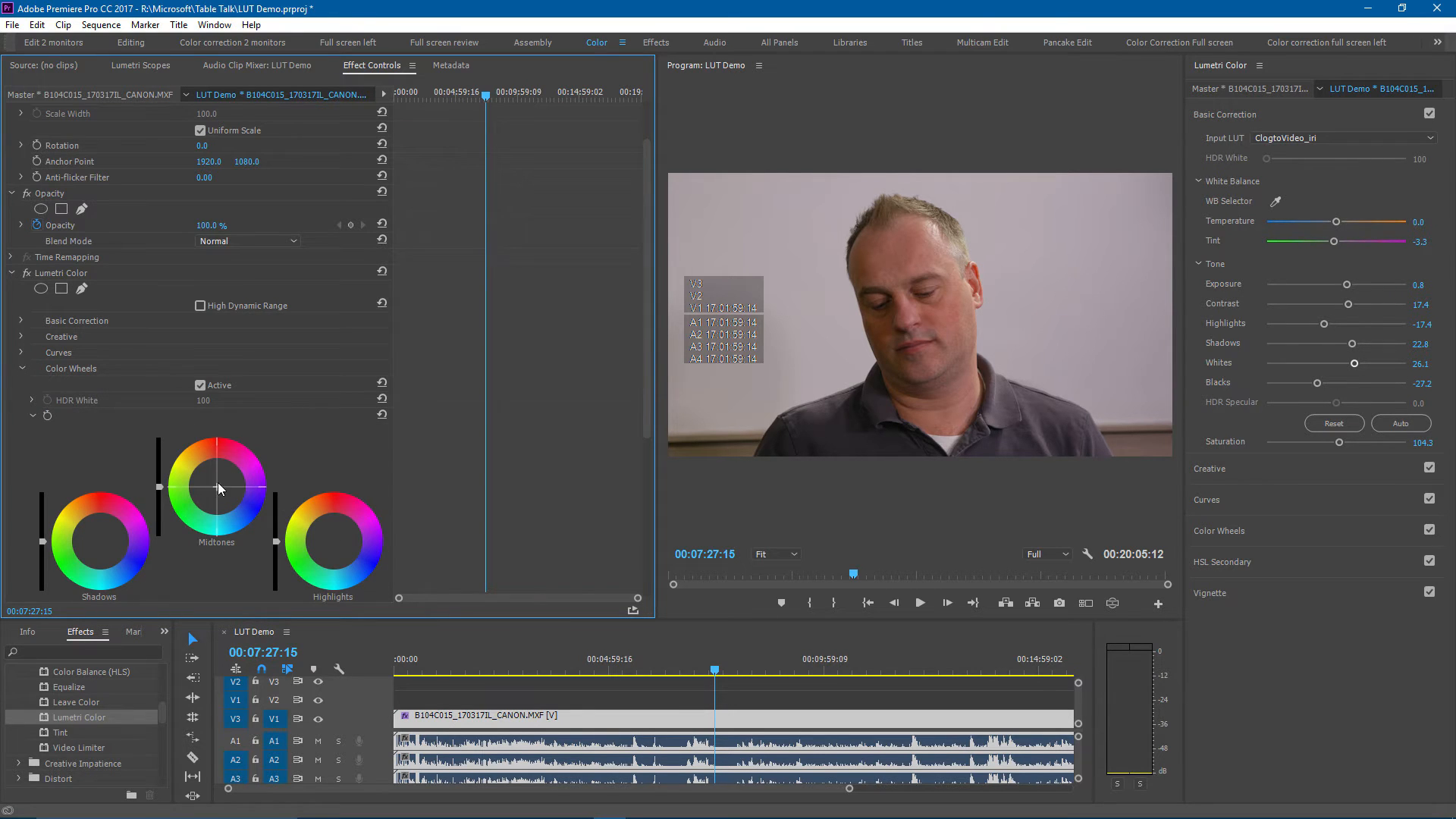
pyautogui.moveTo(219, 486); pyautogui.dragTo(220, 474)
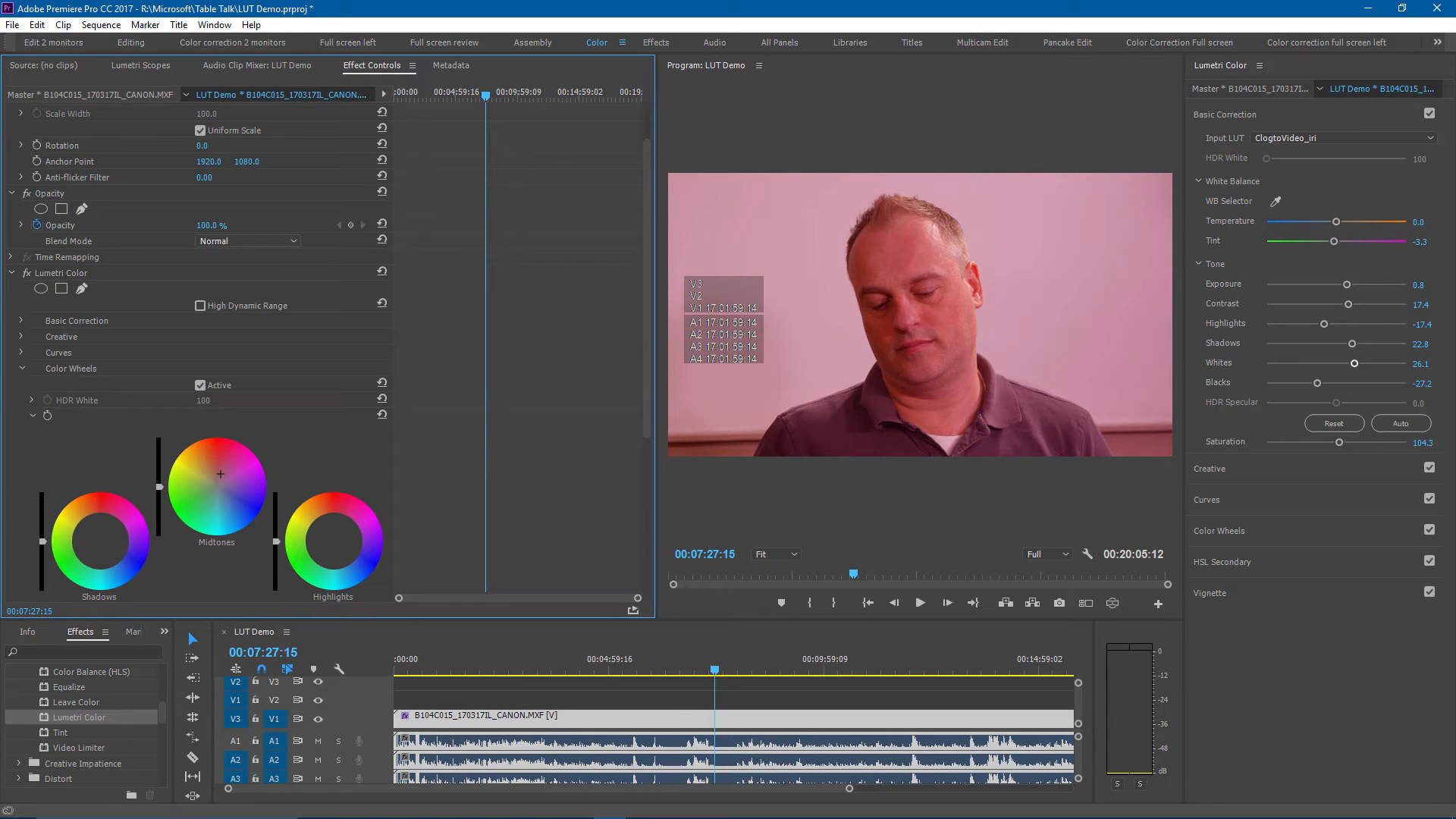
# Draw a closed, loose freeform mask around the man's head and shoulders on the new Lumetri Color effect.
pyautogui.click(80, 289)
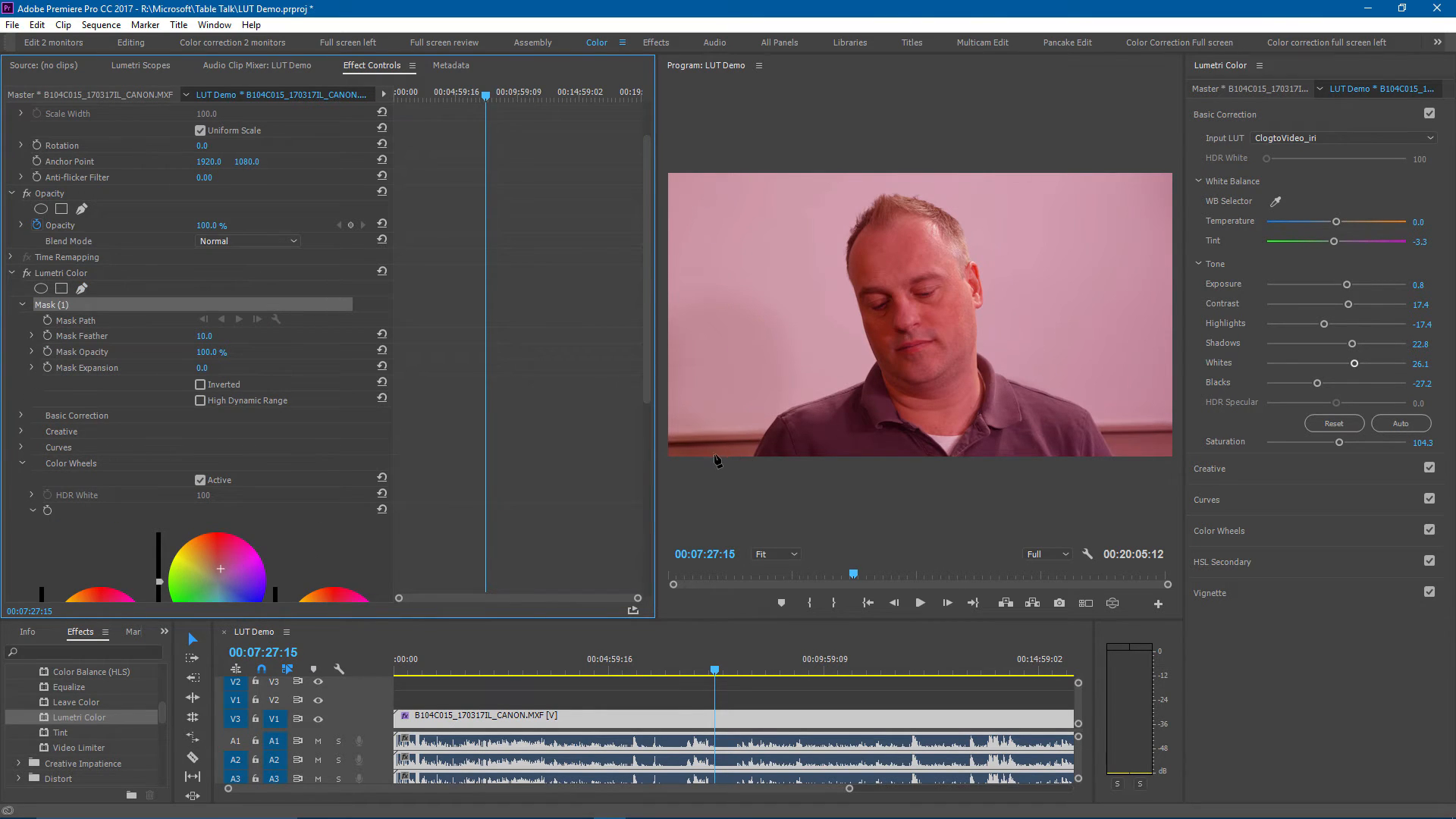
pyautogui.click(674, 497)
pyautogui.click(704, 459)
pyautogui.click(734, 419)
pyautogui.moveTo(786, 387); pyautogui.dragTo(805, 378)
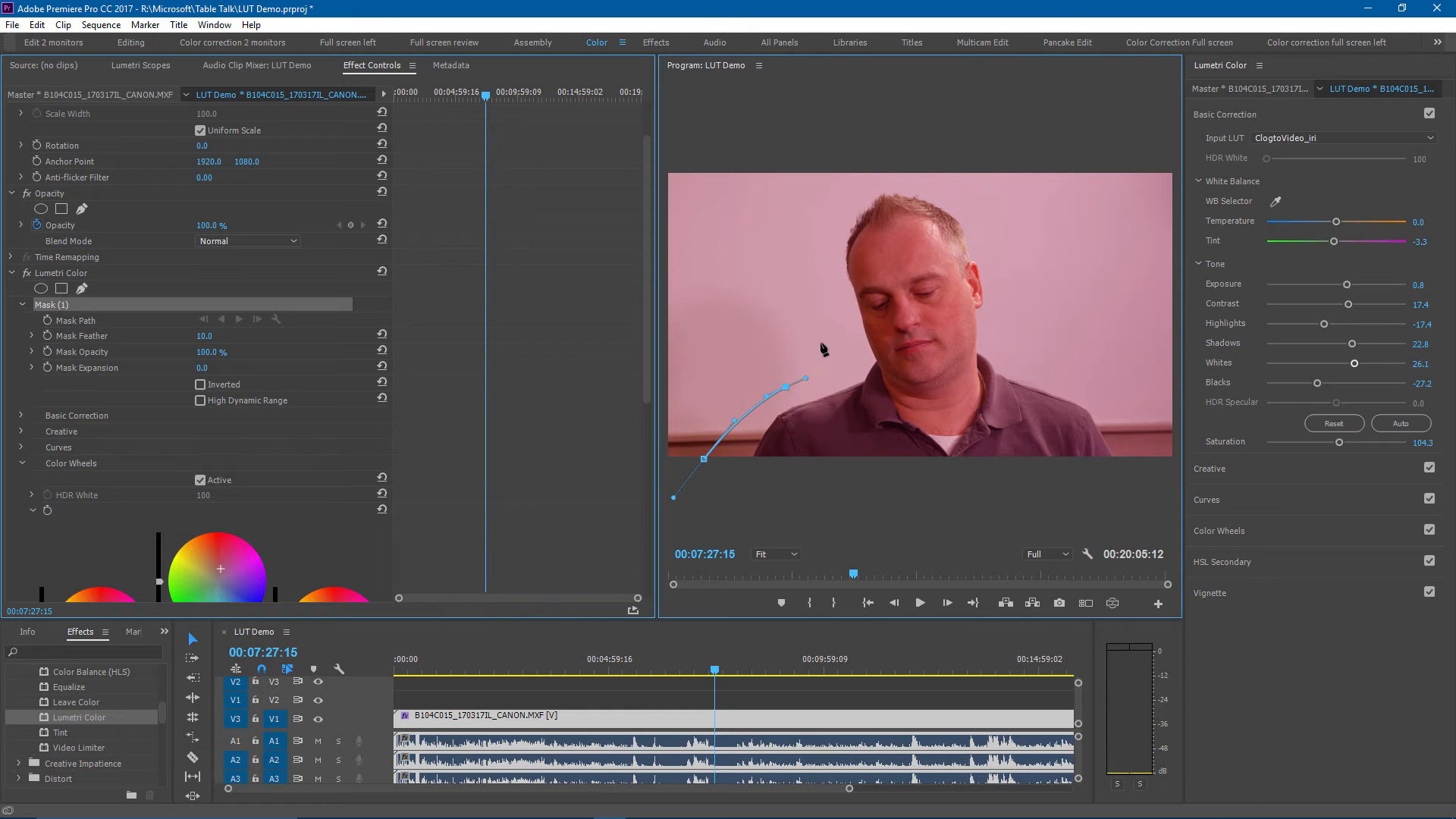
pyautogui.moveTo(822, 323); pyautogui.dragTo(818, 298)
pyautogui.moveTo(830, 208); pyautogui.dragTo(851, 189)
pyautogui.moveTo(949, 177); pyautogui.dragTo(1012, 270)
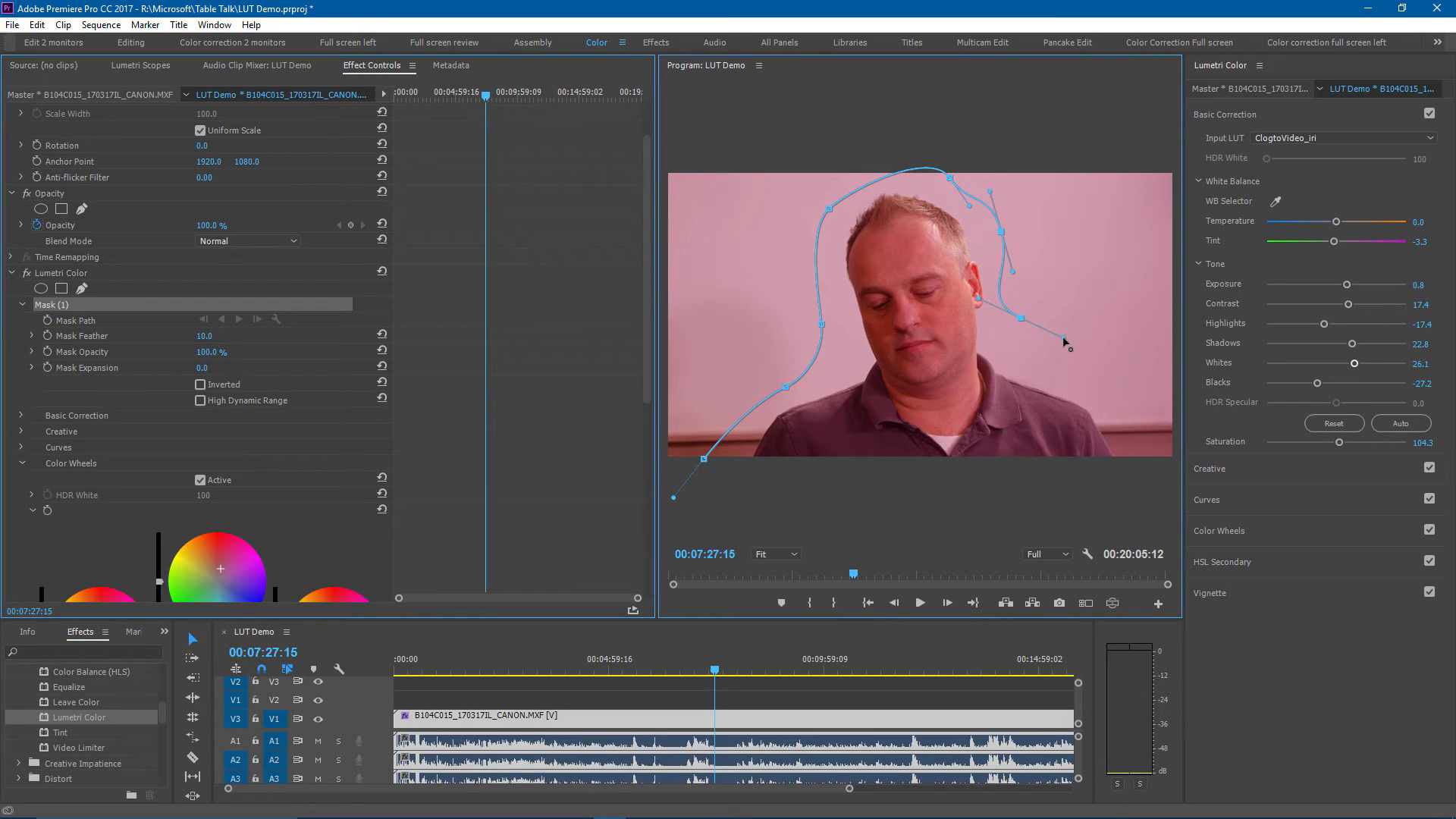
pyautogui.moveTo(1080, 369); pyautogui.dragTo(1104, 395)
pyautogui.click(1126, 464)
pyautogui.click(704, 460)
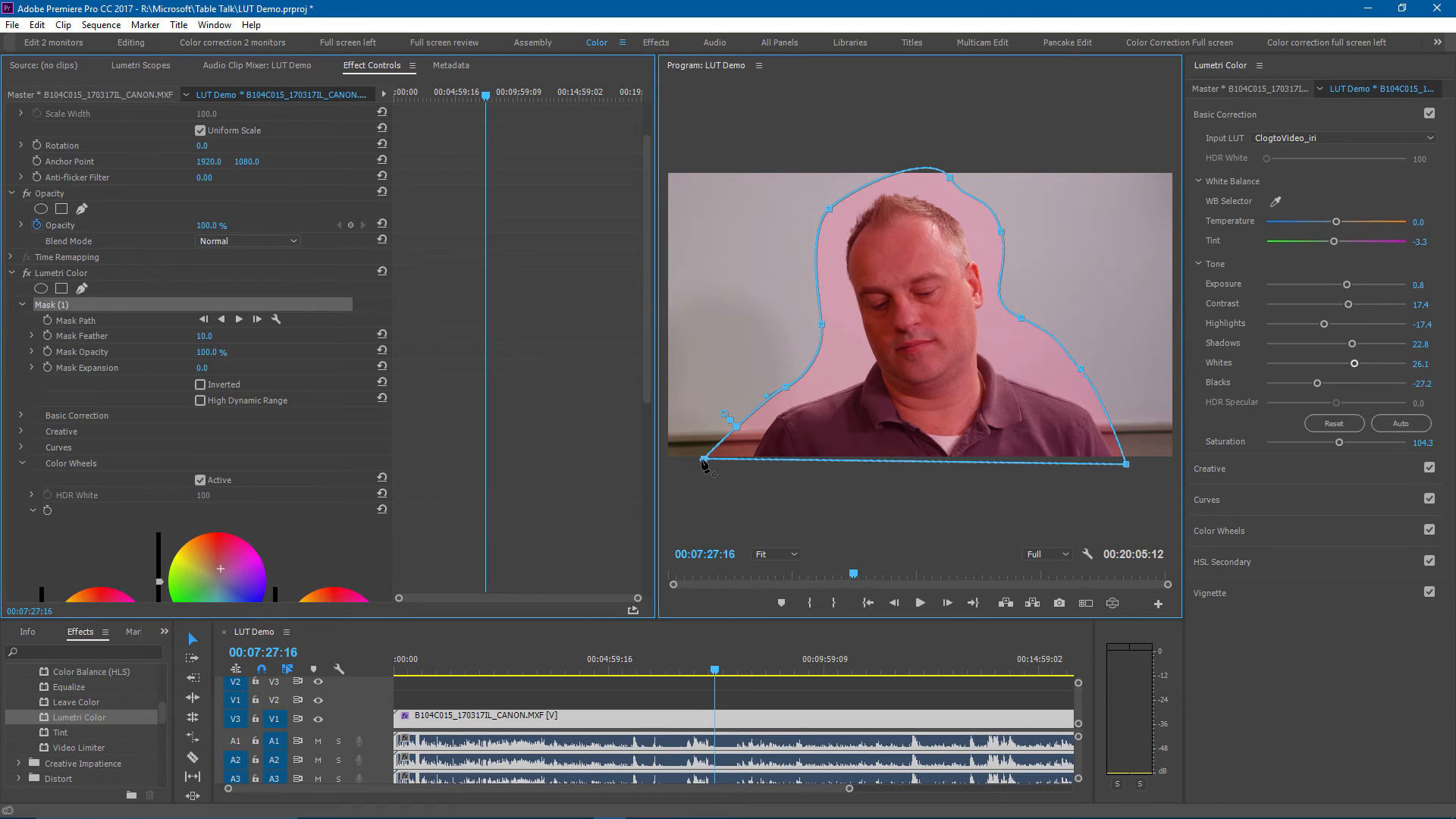
# Invert the mask so the red tint affects the background, set its feather to 425.0, and check the blend elsewhere in the clip.
pyautogui.click(200, 384)
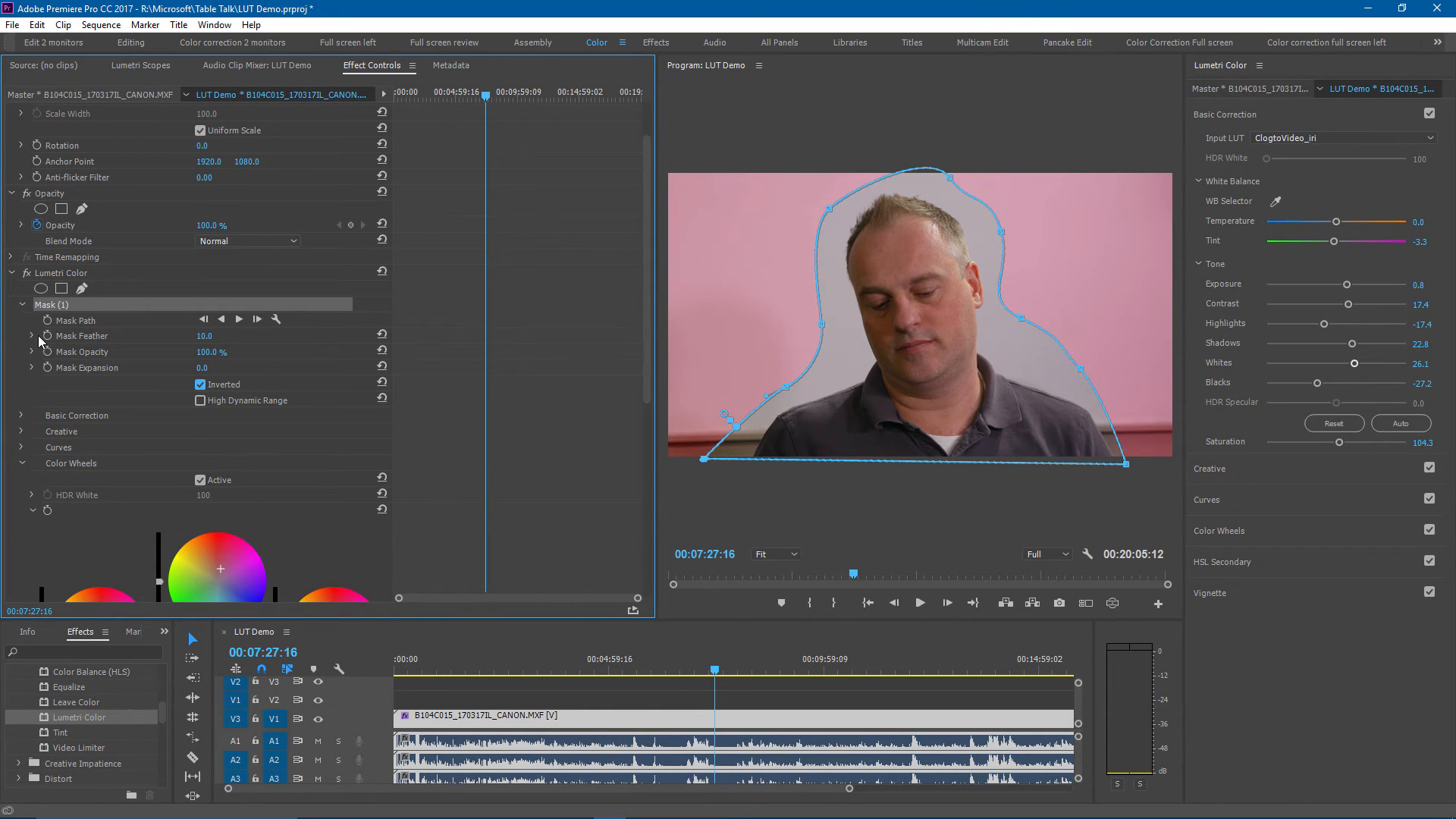
pyautogui.click(275, 358)
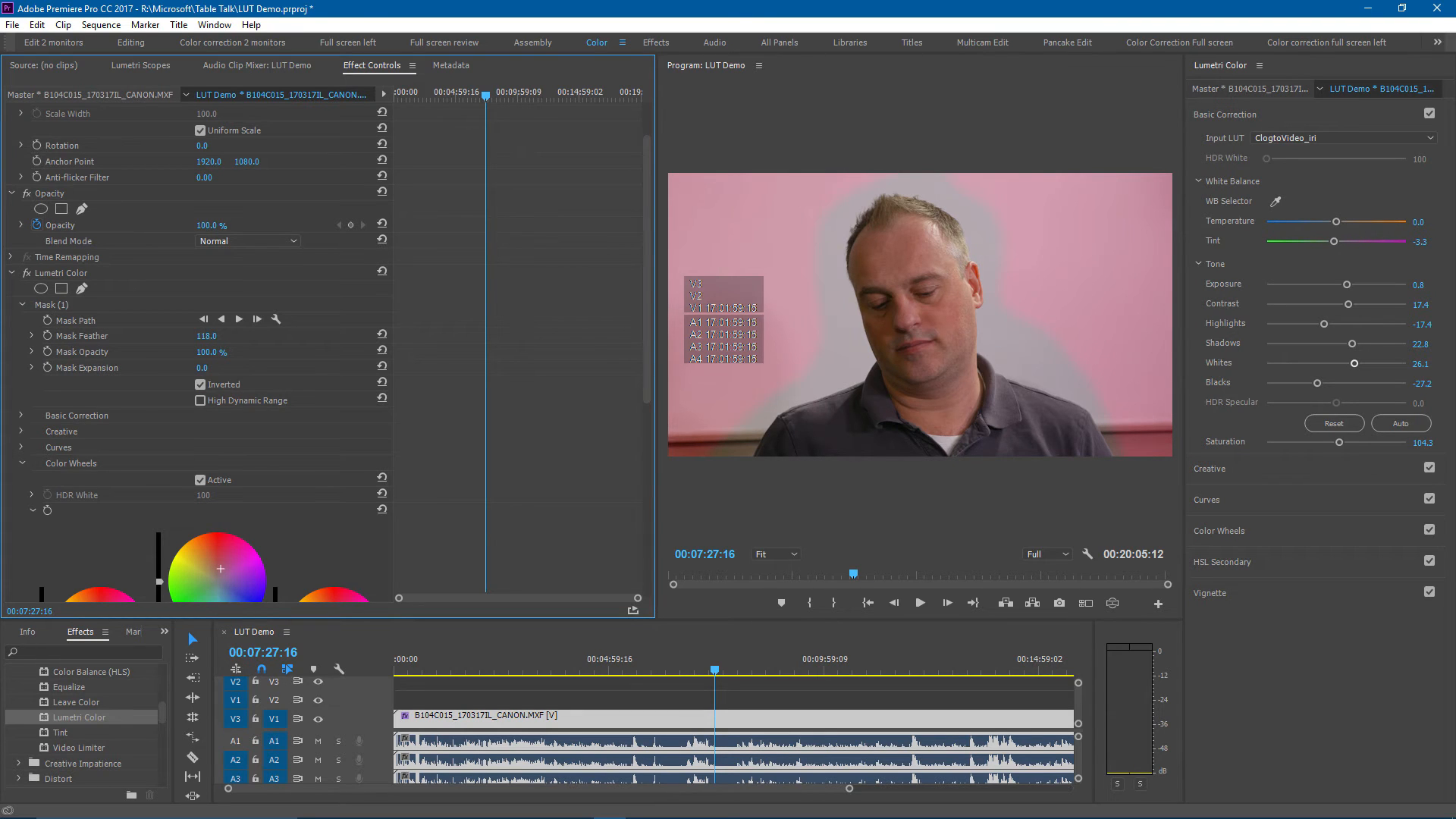
pyautogui.click(211, 337)
pyautogui.click(292, 339)
pyautogui.moveTo(204, 339); pyautogui.dragTo(220, 339)
pyautogui.click(956, 566)
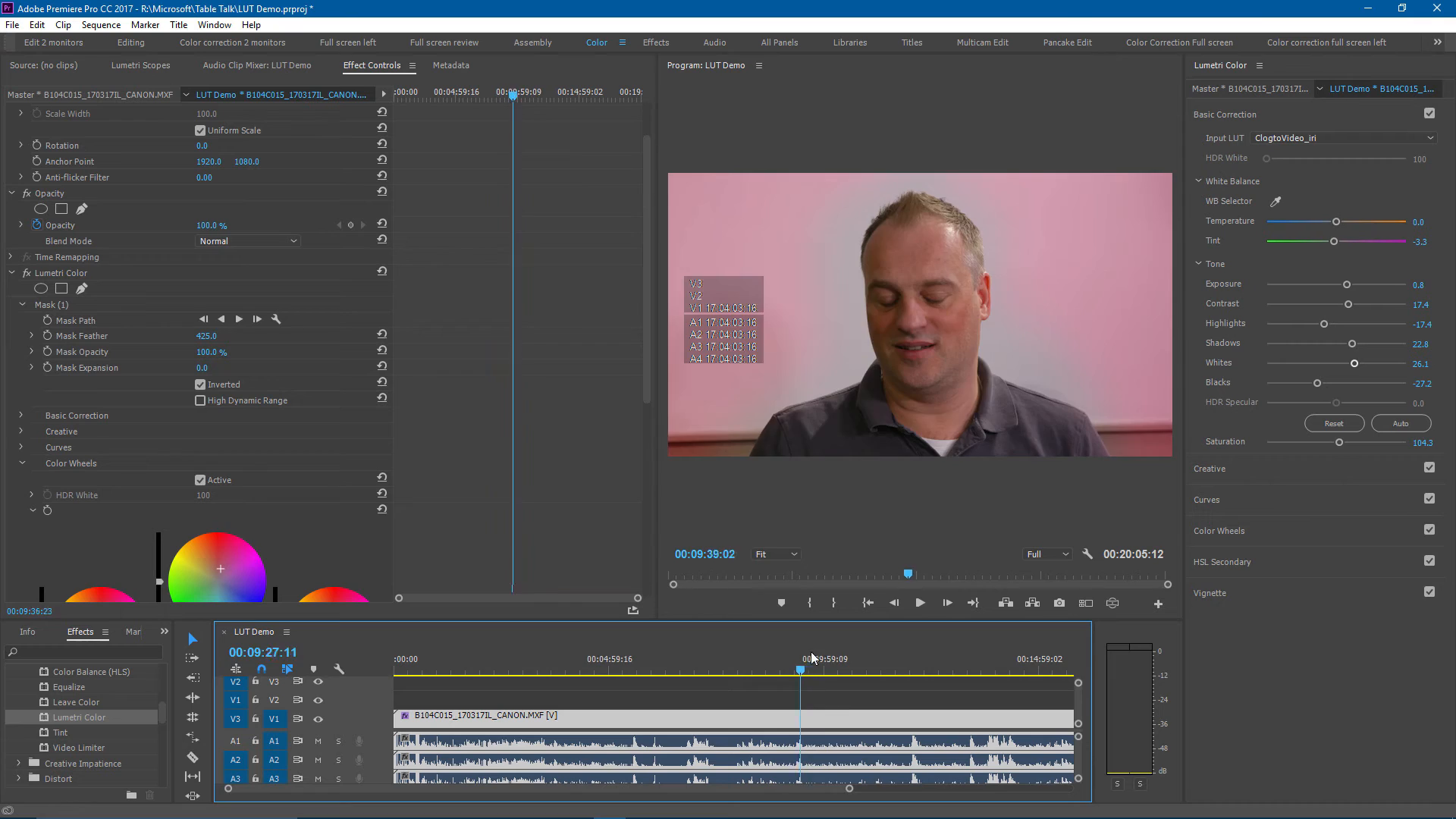
pyautogui.moveTo(807, 660); pyautogui.dragTo(935, 642)
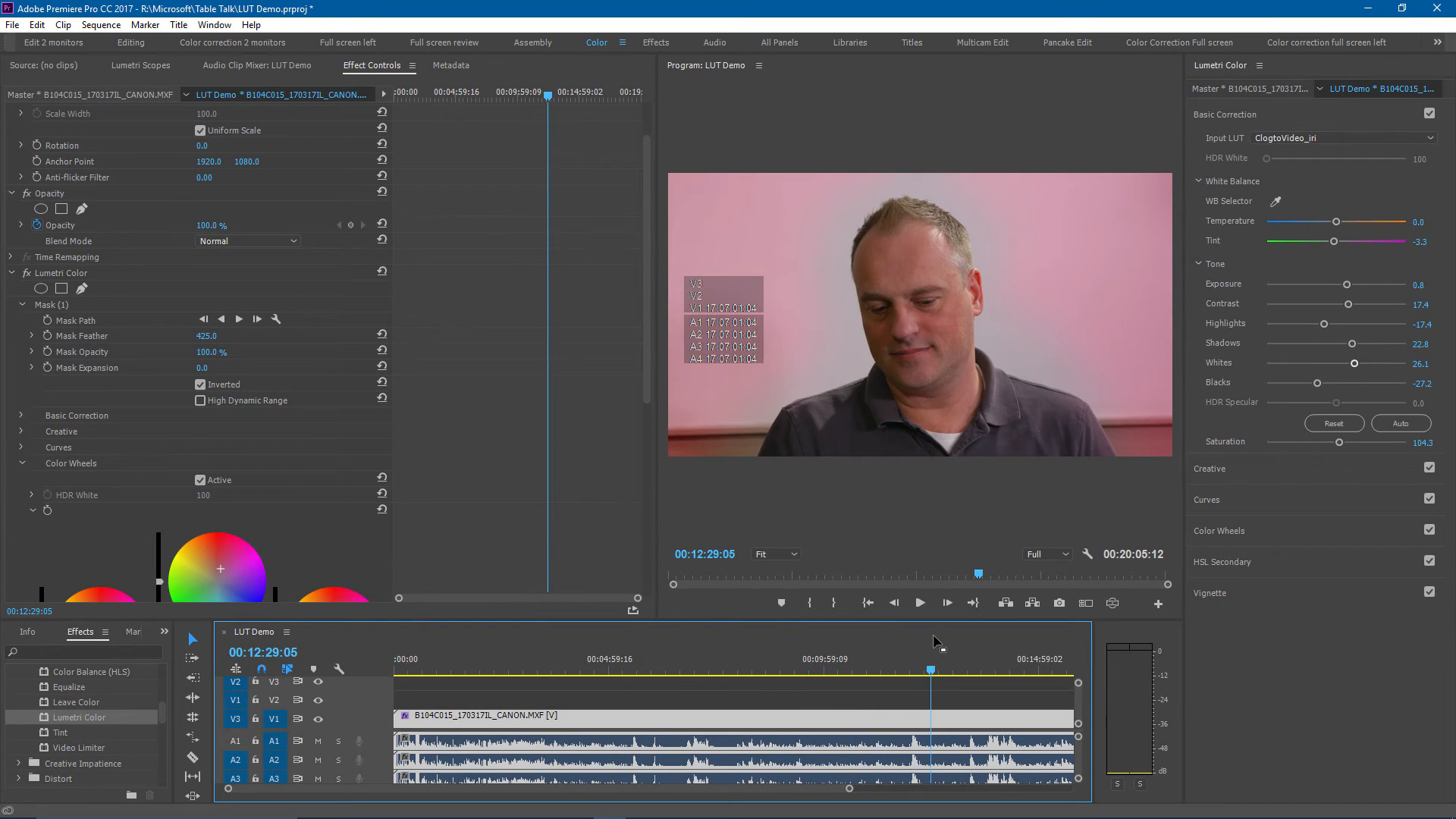
pyautogui.click(878, 661)
pyautogui.moveTo(817, 685); pyautogui.dragTo(809, 685)
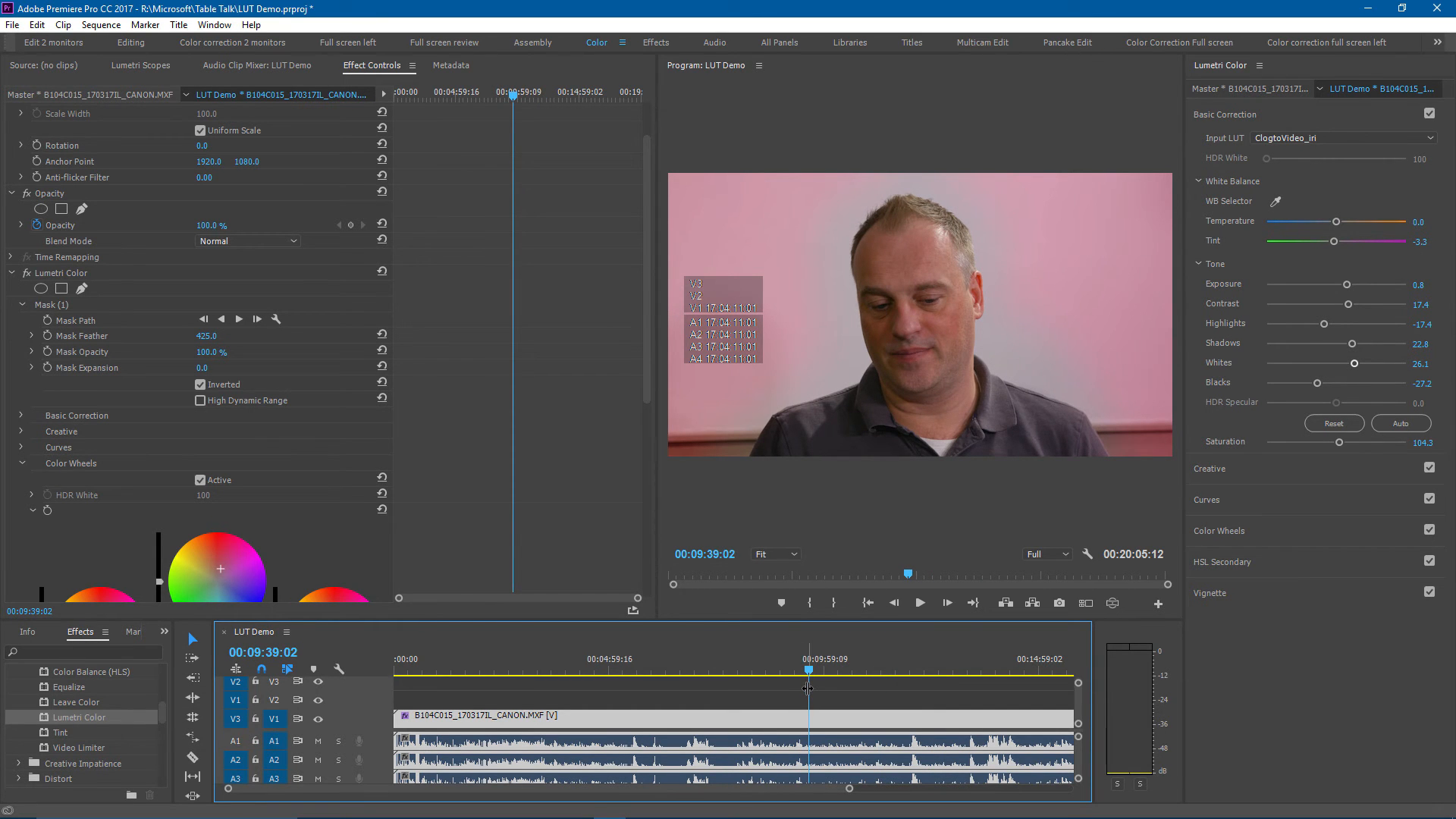